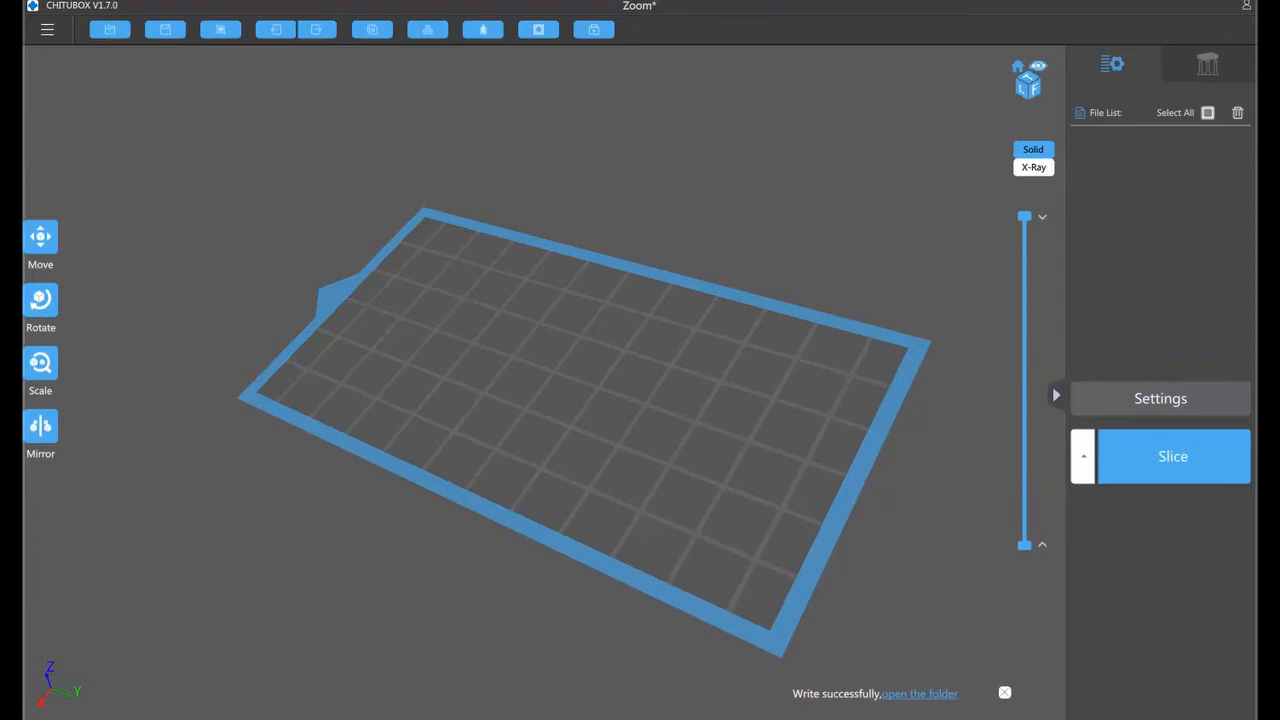
Load the CYBER_BASE model and move it near the front corner of the build plate, at about X 16, Y -40
middle_click_drag(621, 358, 709, 480)
left_click_drag(710, 487, 369, 209)
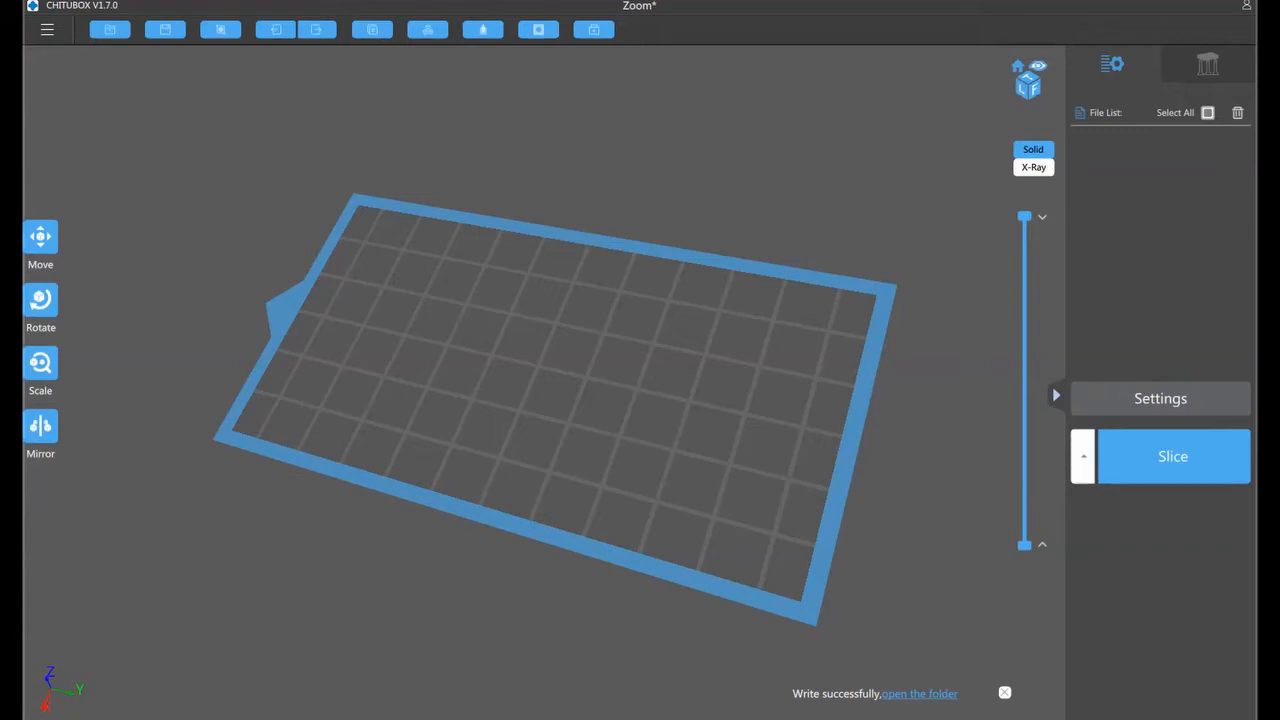
left_click_drag(629, 386, 637, 386)
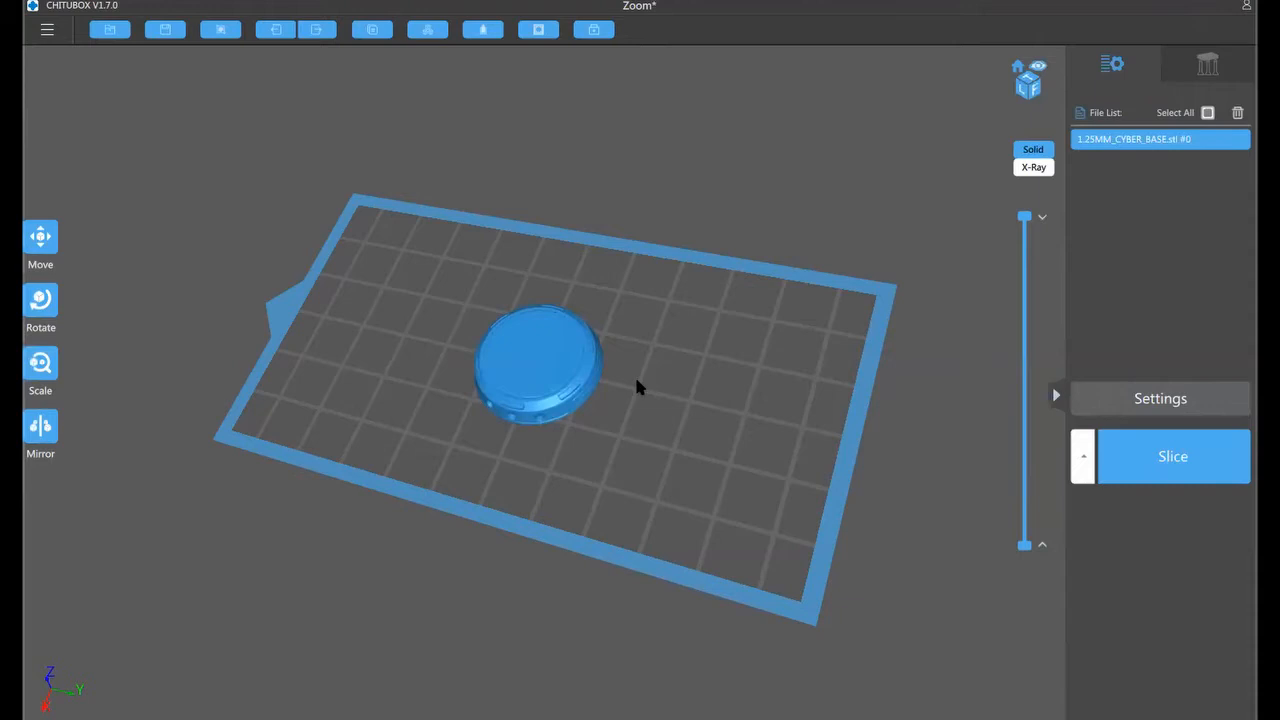
left_click_drag(637, 387, 595, 483)
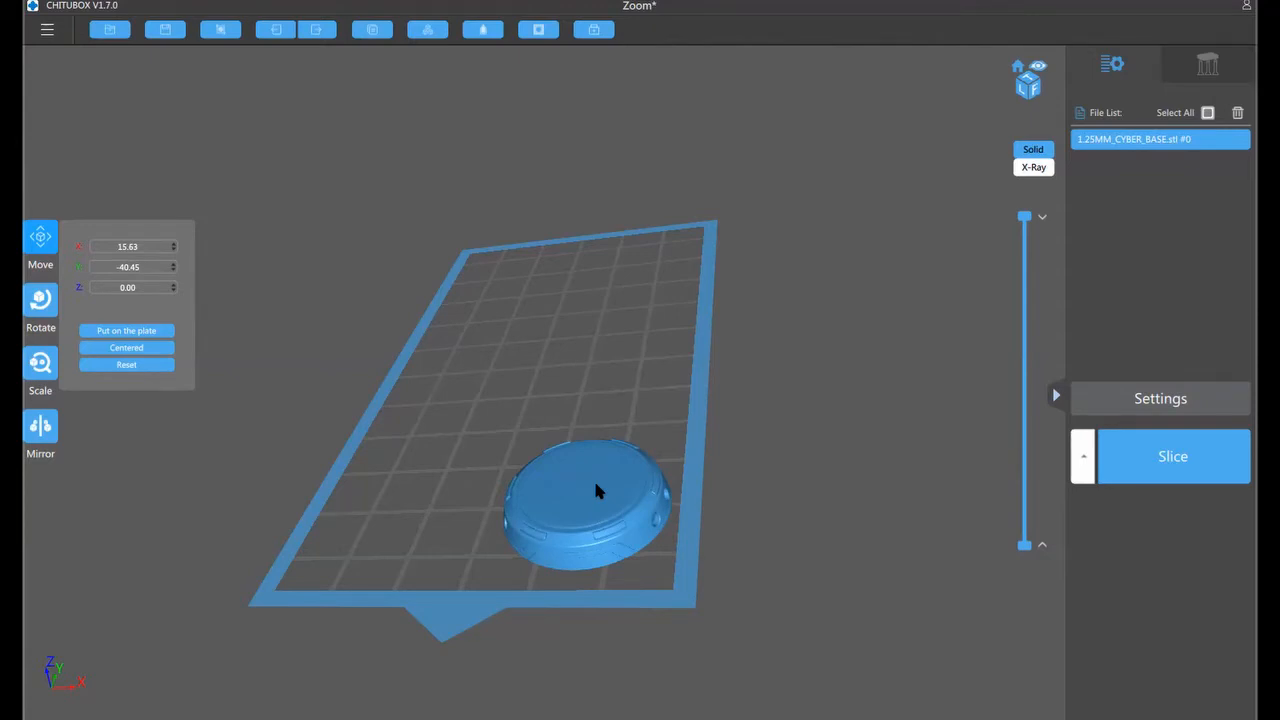
mouse_move(597, 492)
left_mouse_down()
mouse_move(600, 503)
mouse_move(590, 497)
left_mouse_up()
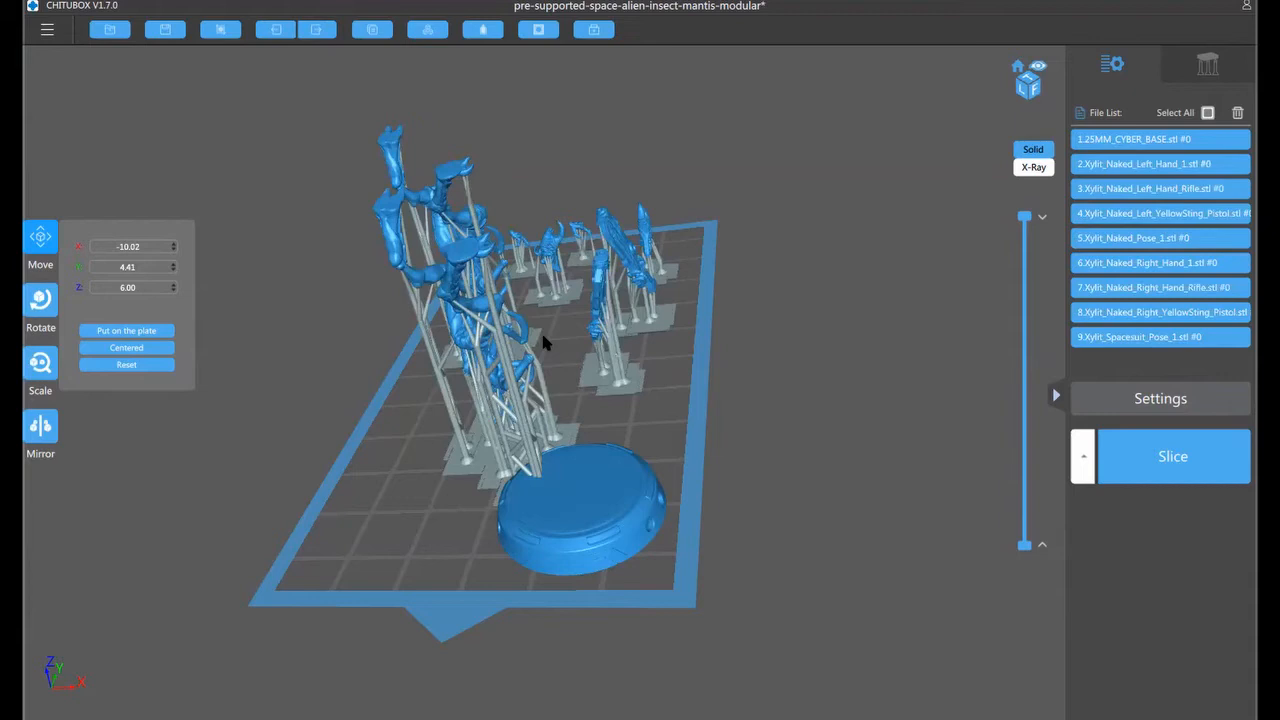
Deselect all models and move only Xylit_Naked_Pose_1 towards the base, to about X -12, Y -36
left_click(1207, 112)
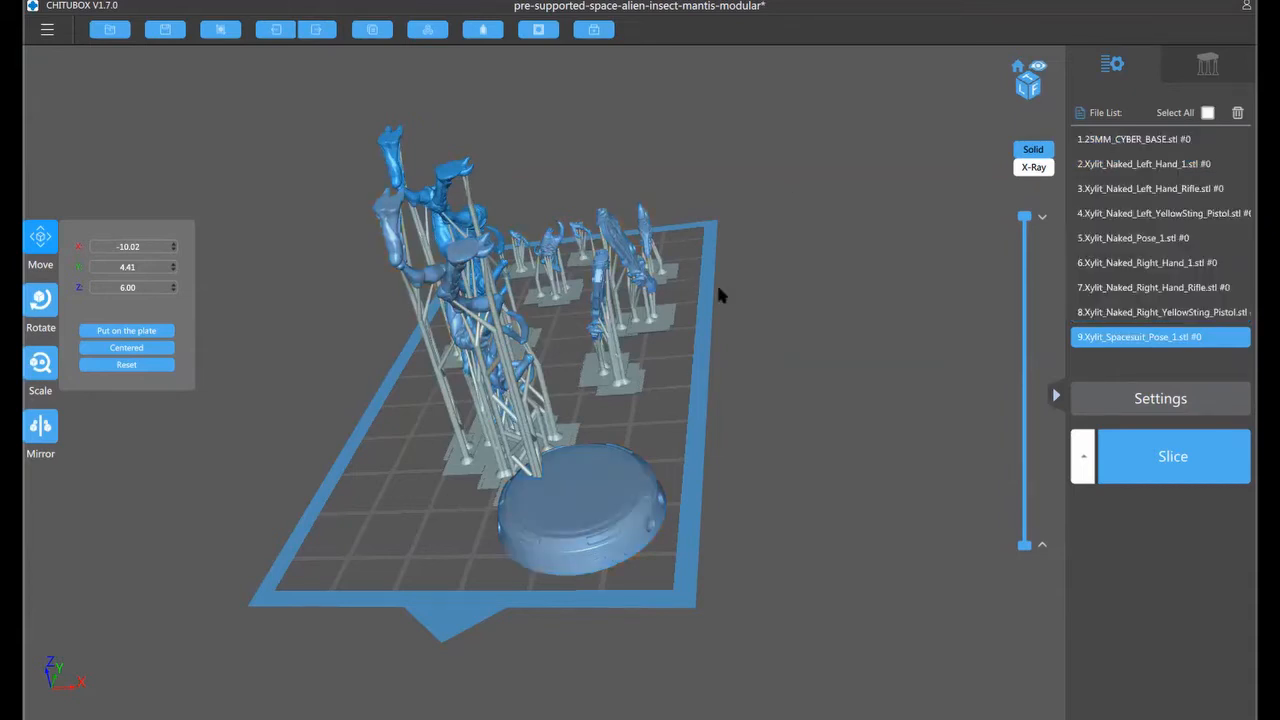
right_click_drag(716, 284, 522, 270)
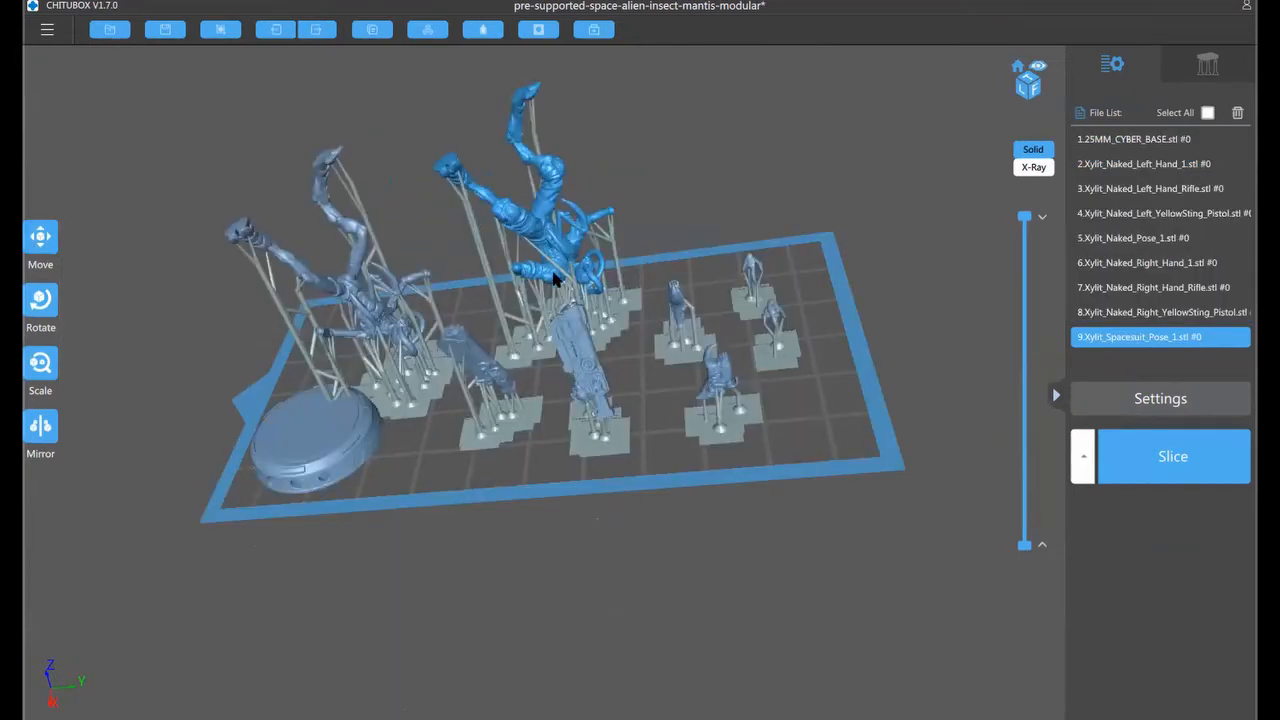
right_click_drag(517, 382, 554, 246)
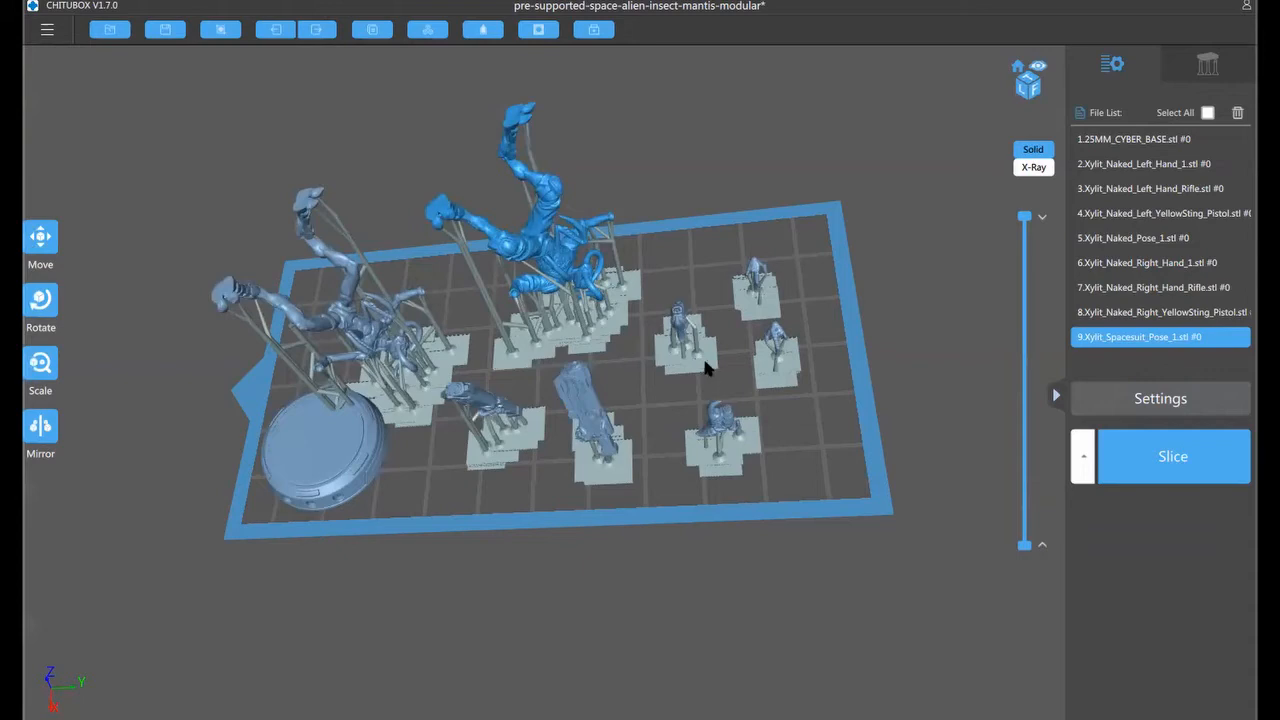
scroll(740, 450, "up", 2)
scroll(752, 474, "up", 1)
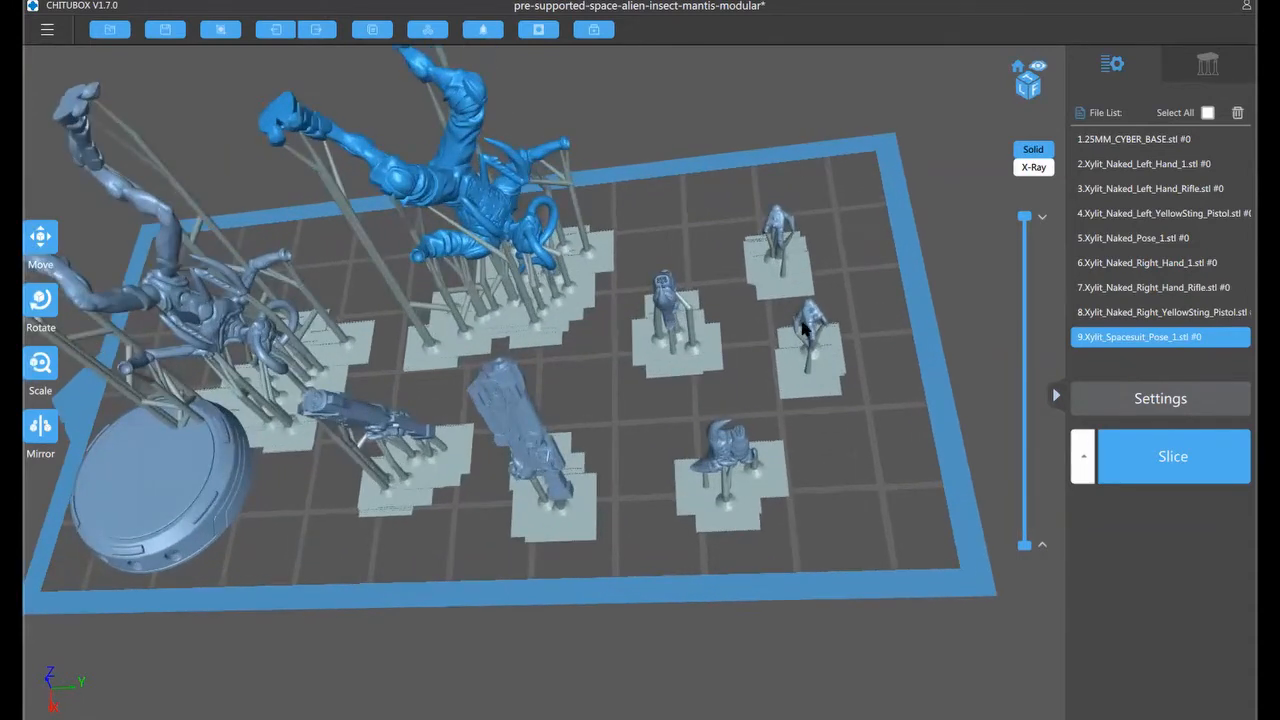
left_click_drag(752, 375, 533, 413)
right_click_drag(533, 413, 626, 326)
left_click(648, 291)
left_click_drag(625, 322, 678, 323)
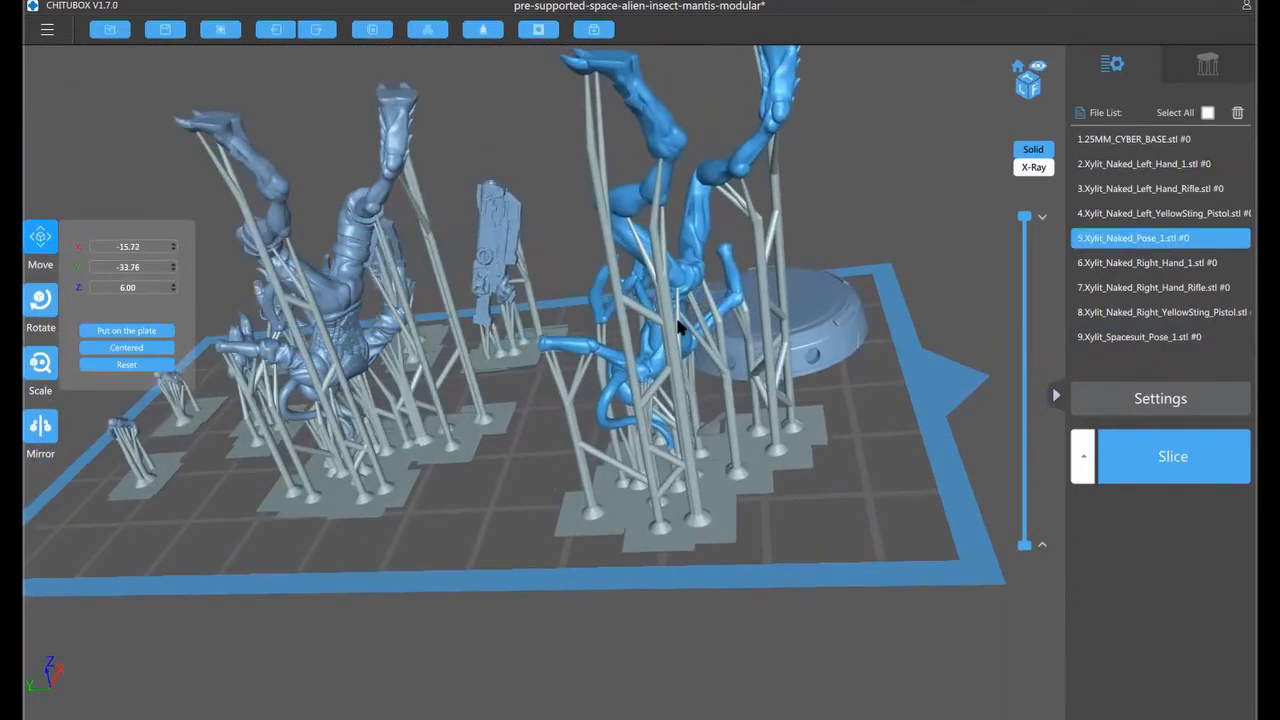
right_click_drag(815, 392, 500, 468)
left_click_drag(525, 455, 558, 450)
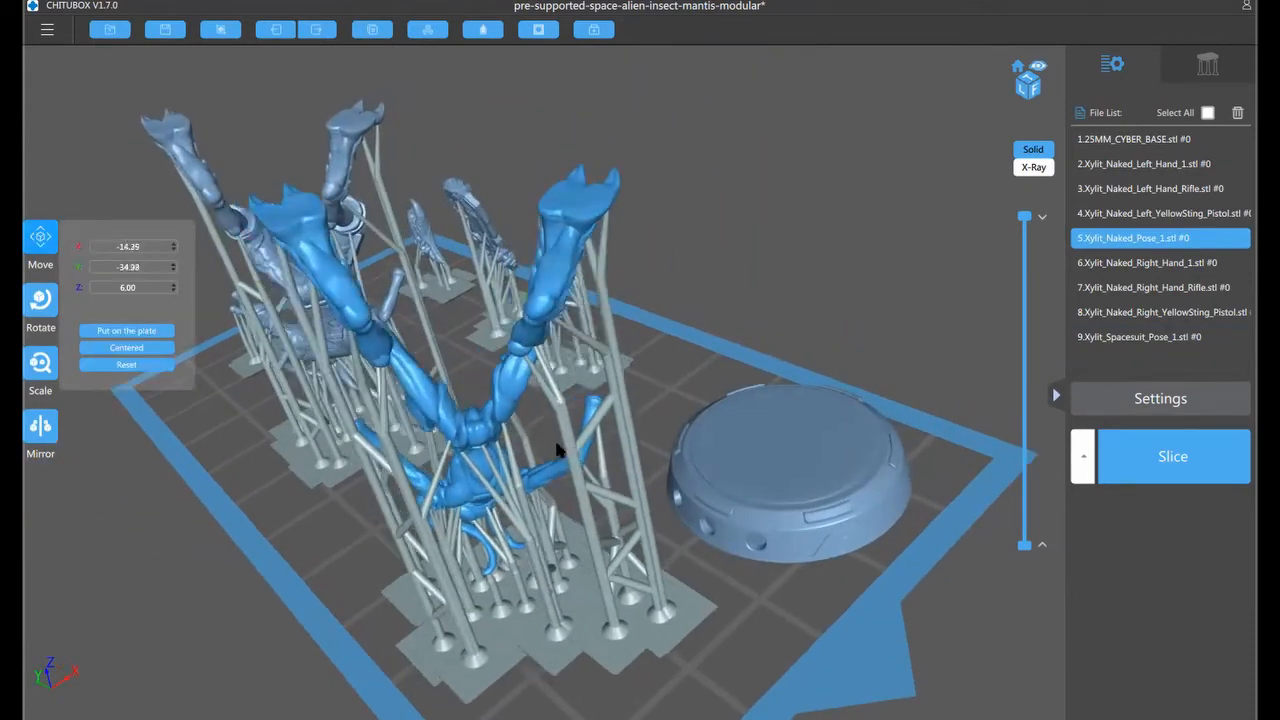
right_click_drag(558, 450, 600, 452)
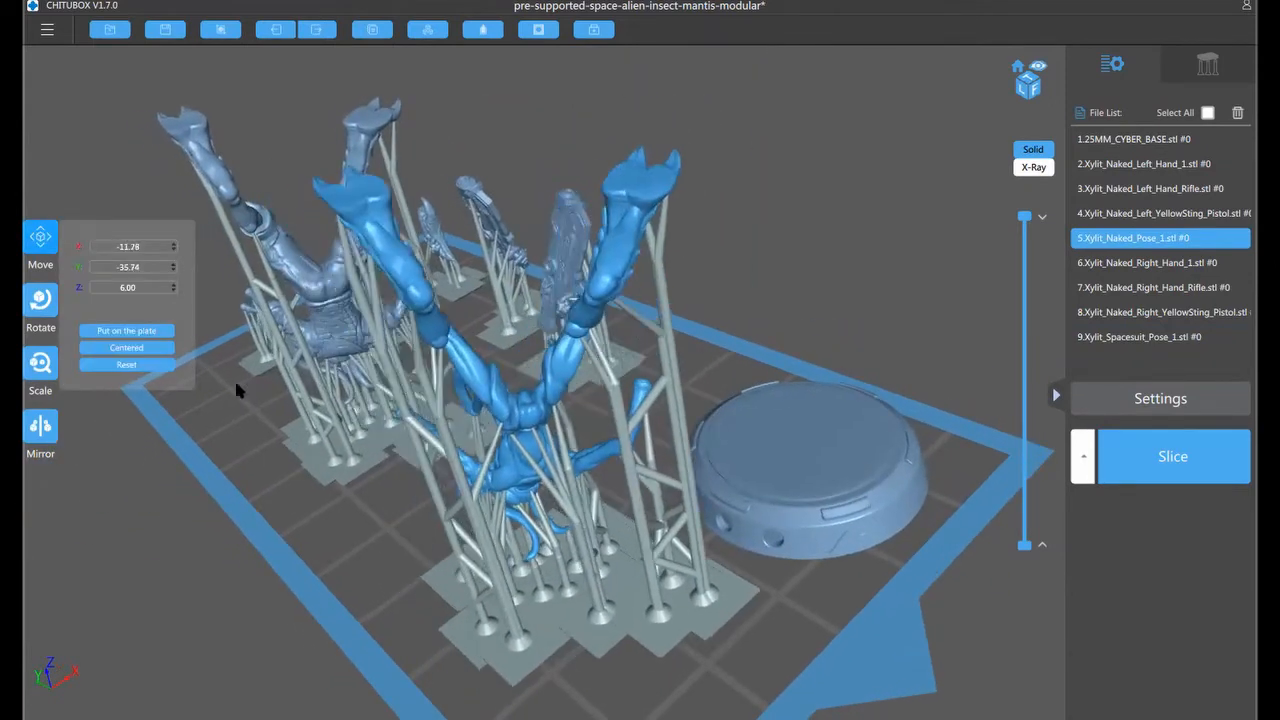
Remove the supports from Xylit_Naked_Pose_1 and rotate it 180° about the Y axis
left_click(40, 299)
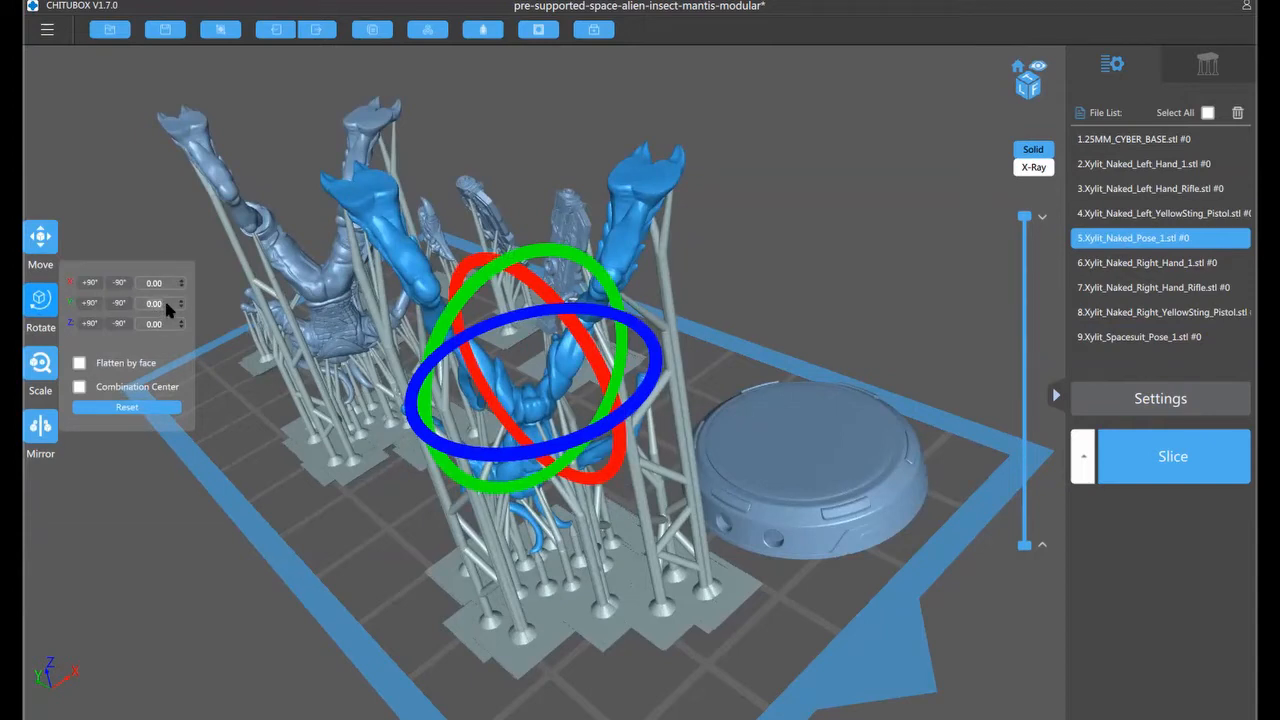
scroll(166, 304, "up", 1)
left_click(1126, 434)
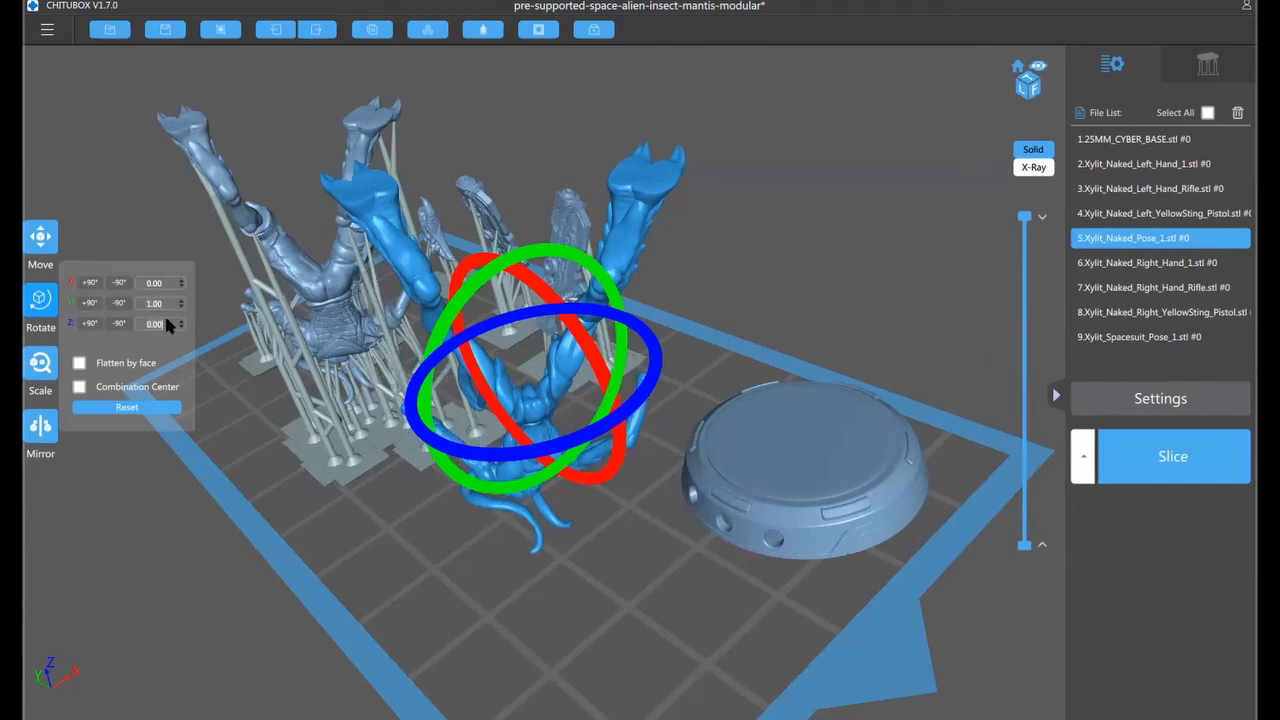
type("180")
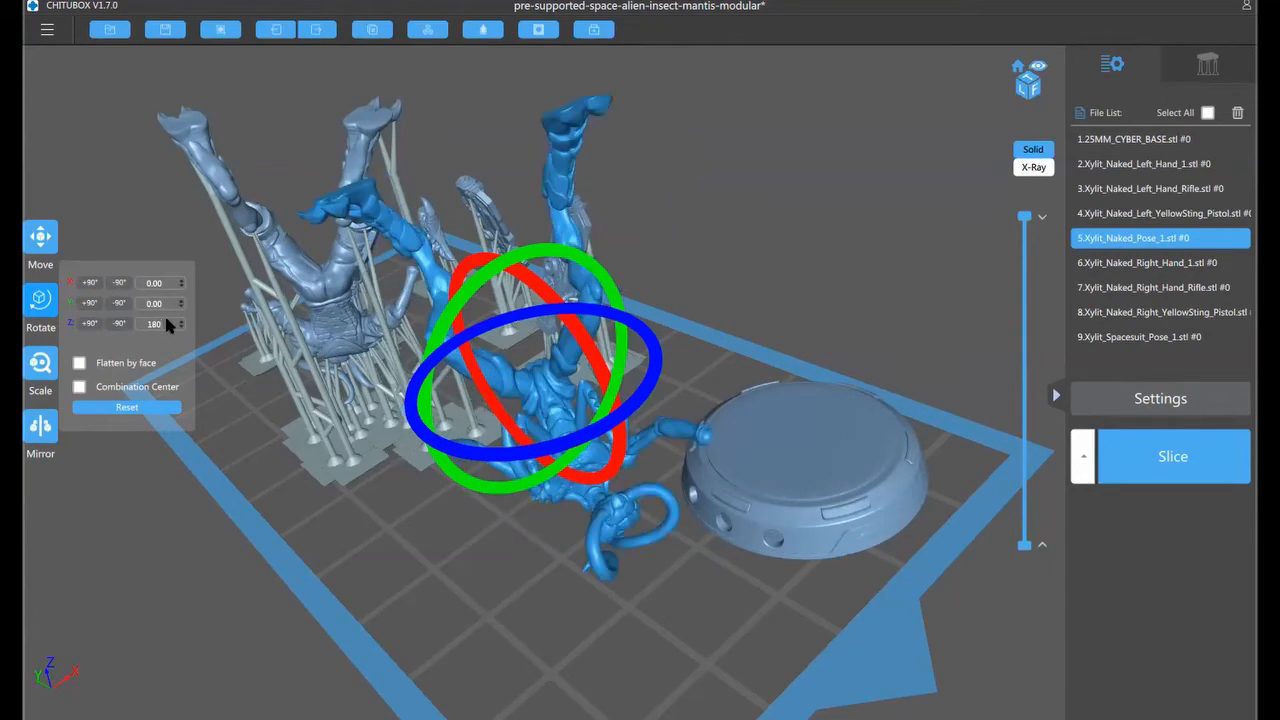
left_click_drag(163, 301, 132, 300)
type("180")
Move the upright Xylit_Naked_Pose_1 figure over the round base, to about X 17, Y -48
left_click_drag(638, 512, 408, 458)
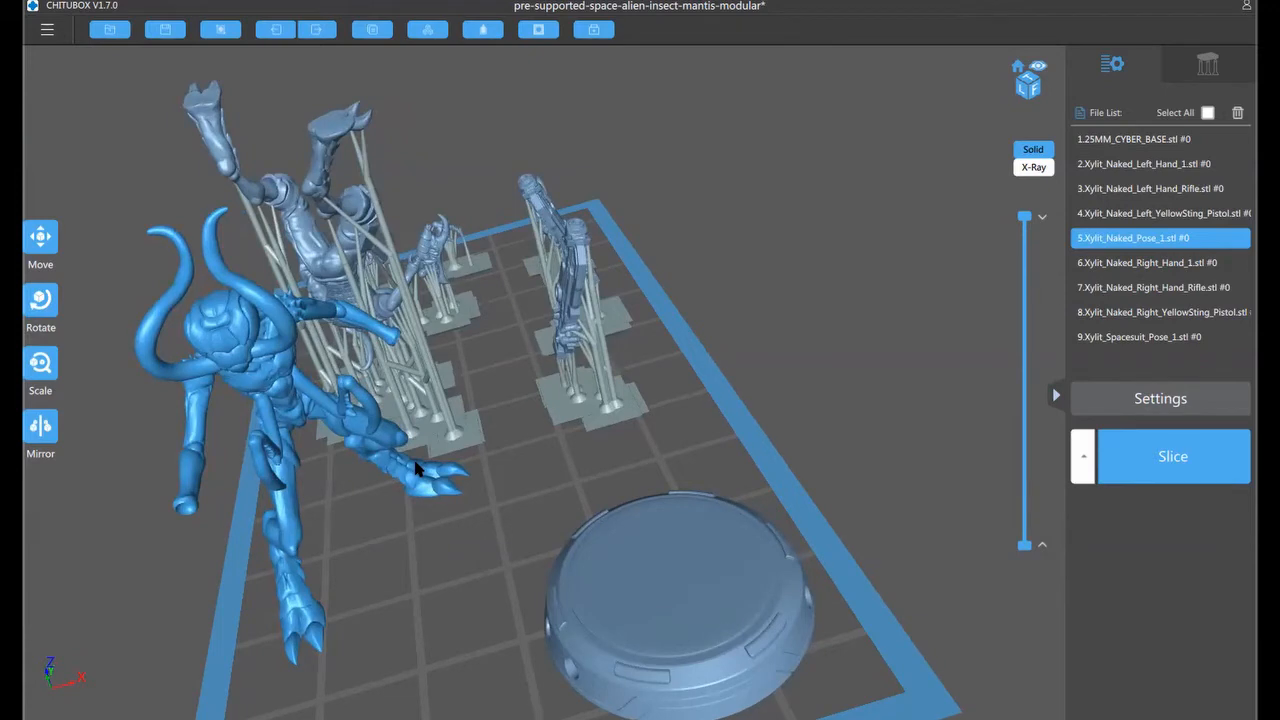
left_click_drag(415, 468, 913, 474)
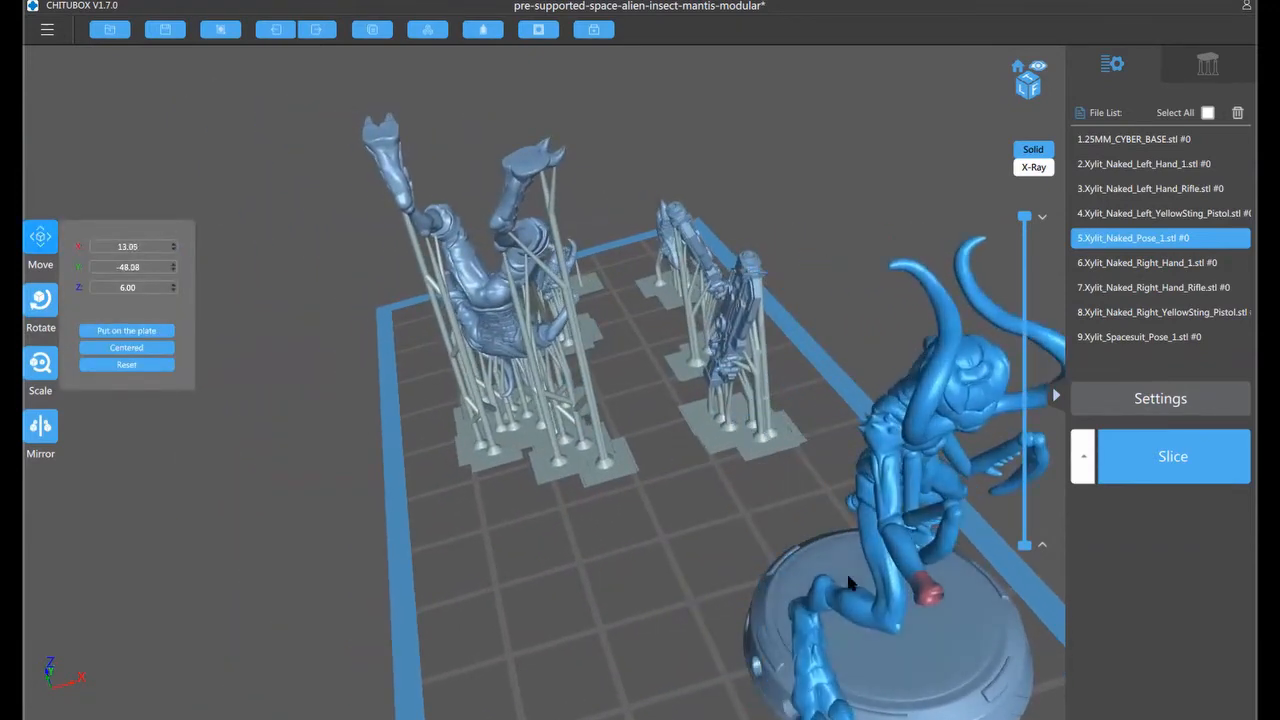
scroll(868, 555, "down", 3)
scroll(962, 672, "down", 1)
left_click(936, 661)
right_click_drag(936, 661, 656, 508)
left_click_drag(697, 512, 723, 514)
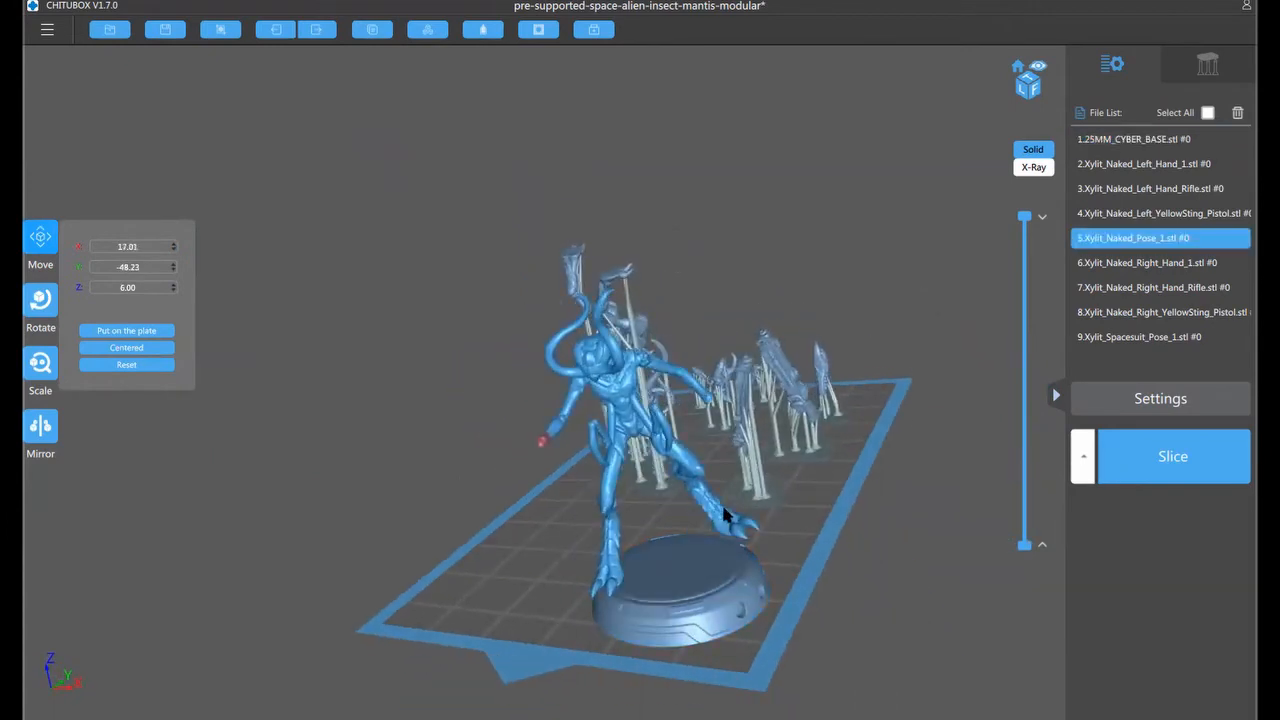
Scale the Xylit_Naked_Pose_1 figure uniformly to 85%
left_click(40, 366)
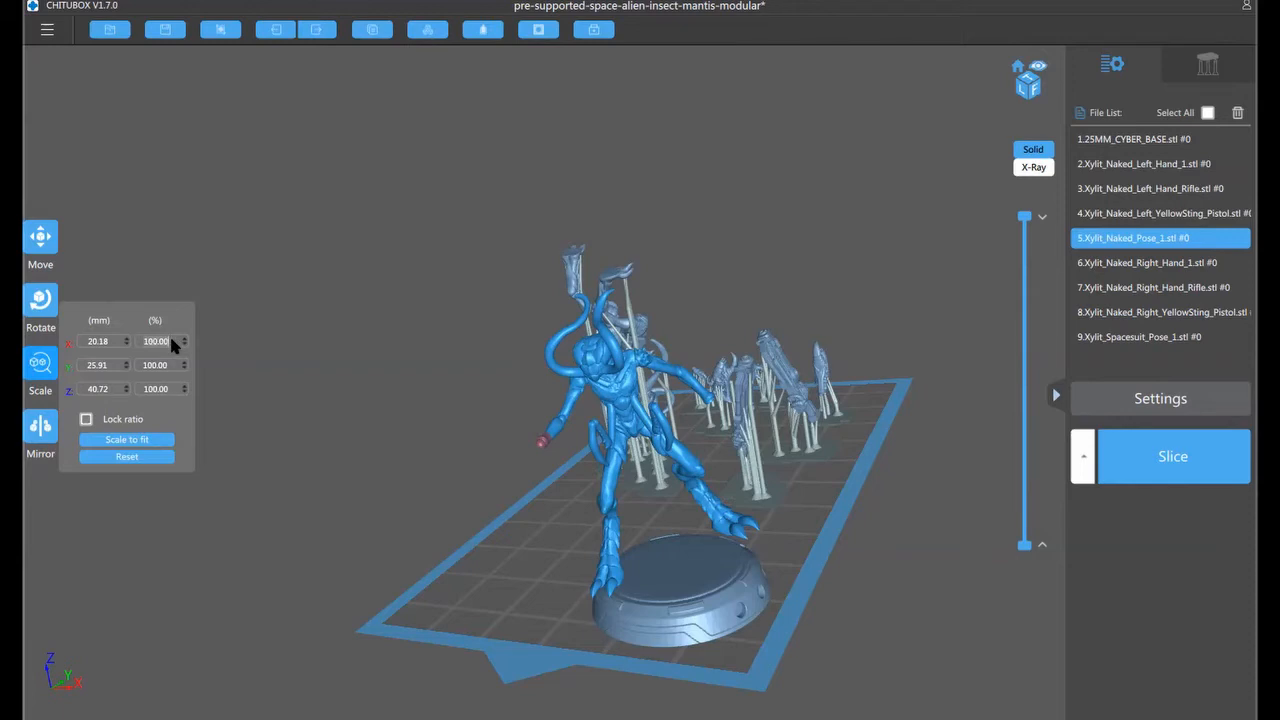
type("5")
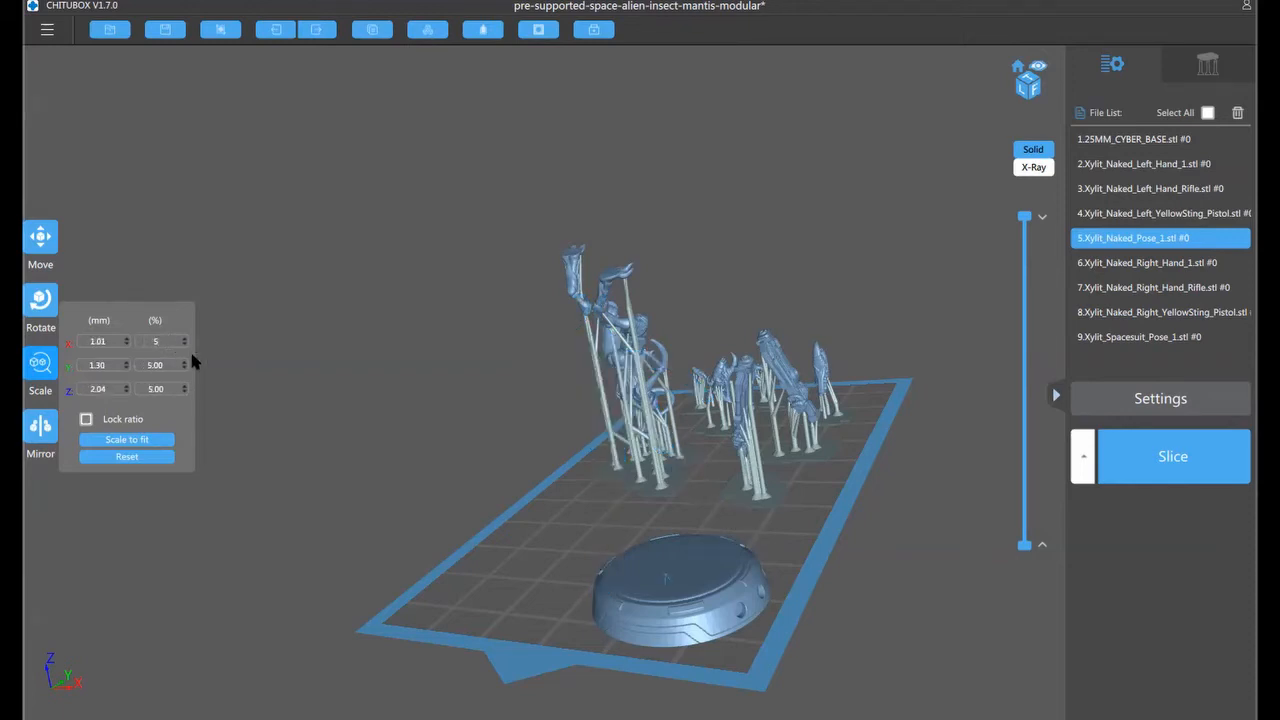
type("85")
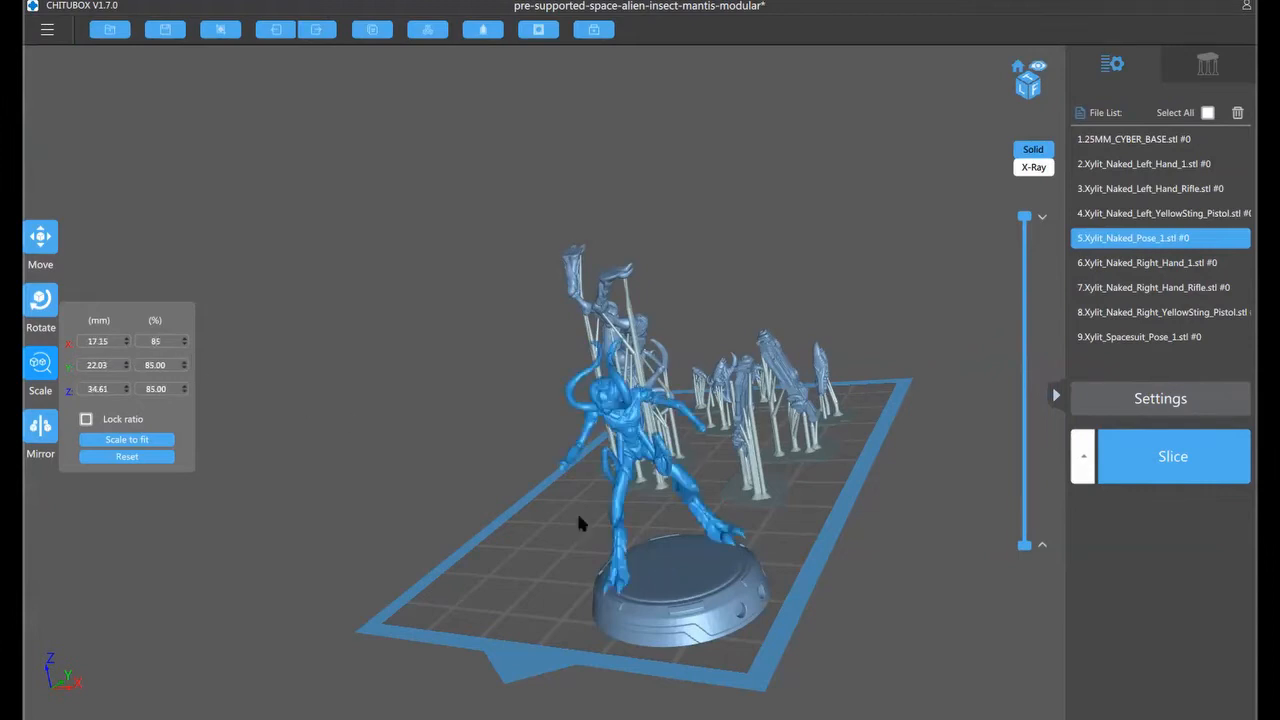
Reposition the scaled figure above the base at about X 18, Y -46
left_click(699, 513)
key("m")
key("r")
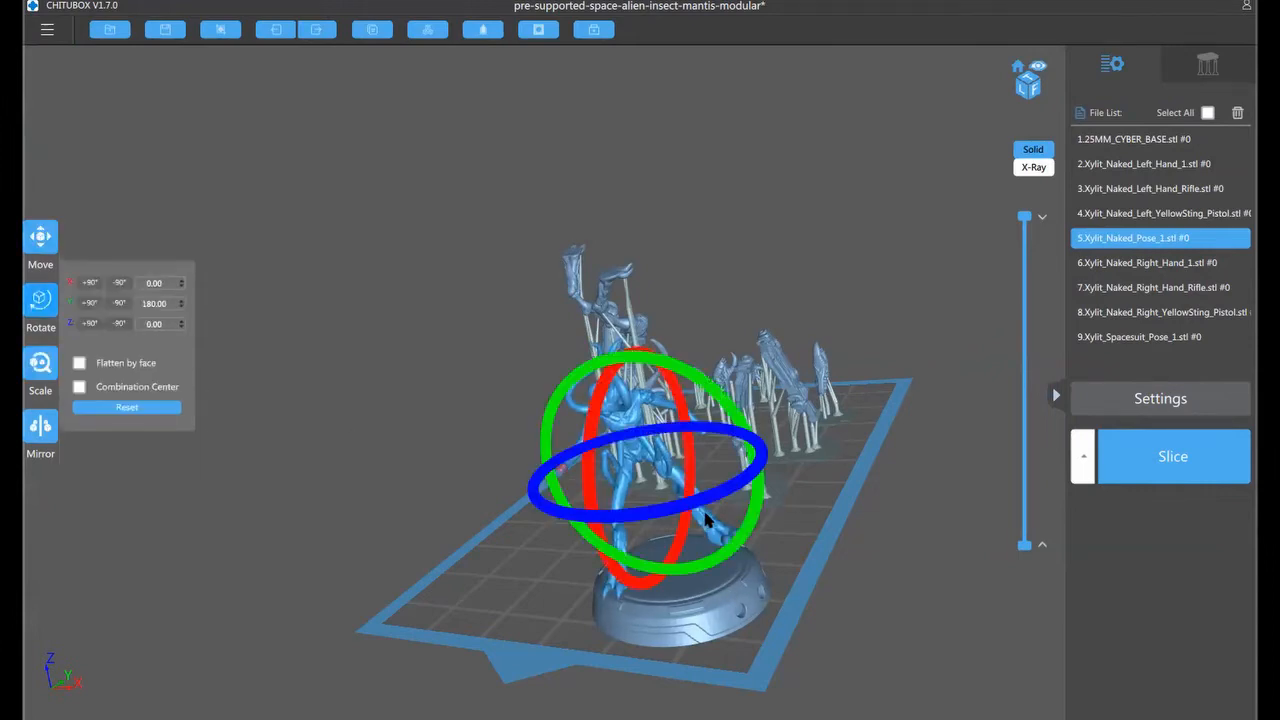
left_click_drag(815, 543, 477, 457)
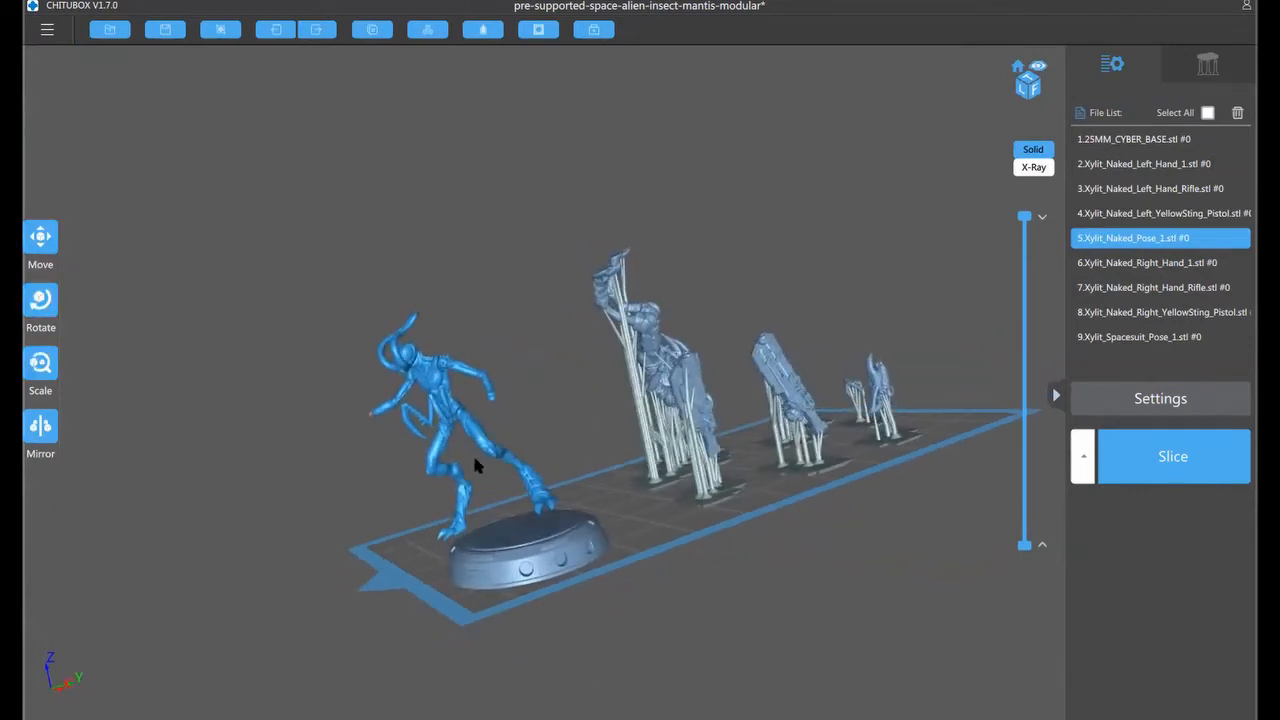
middle_click_drag(539, 474, 573, 463)
key("m")
left_click_drag(565, 464, 582, 460)
middle_click_drag(582, 460, 604, 456)
left_click_drag(588, 472, 602, 471)
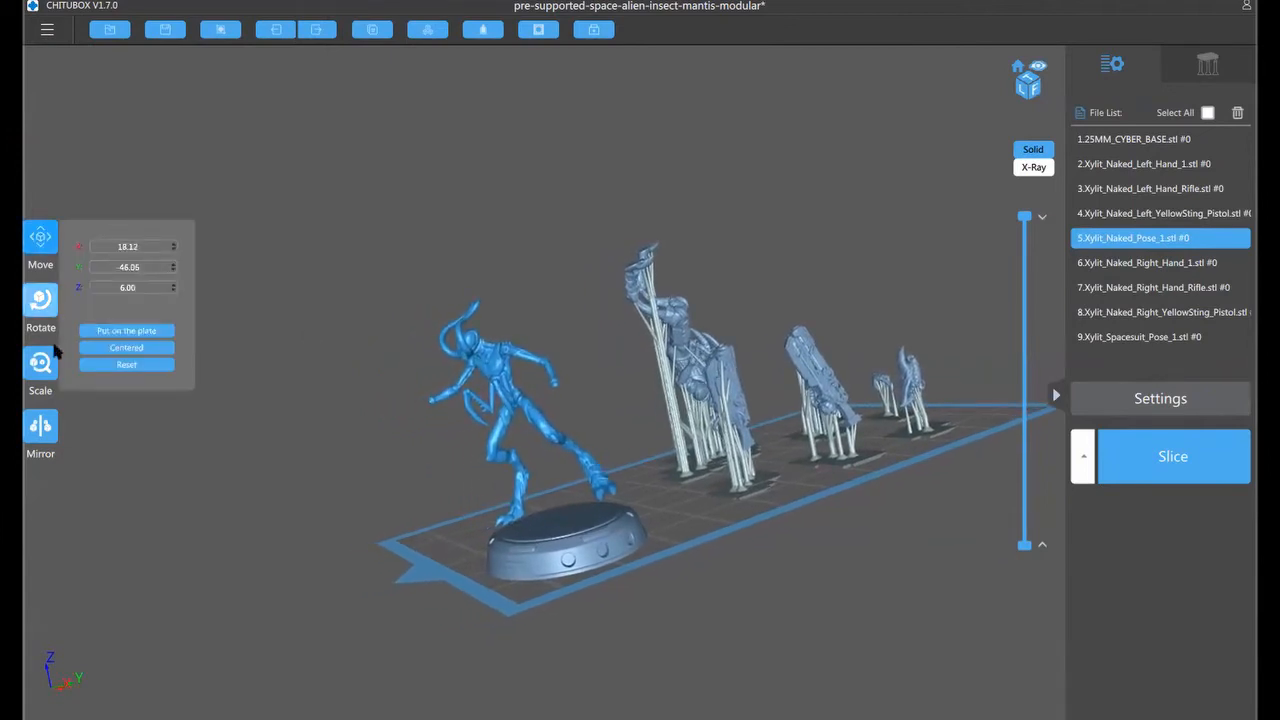
Adjust the figure's placement on the base from several angles, ending at about X 17.6, Y -45.2
left_click(36, 232)
left_click(37, 242)
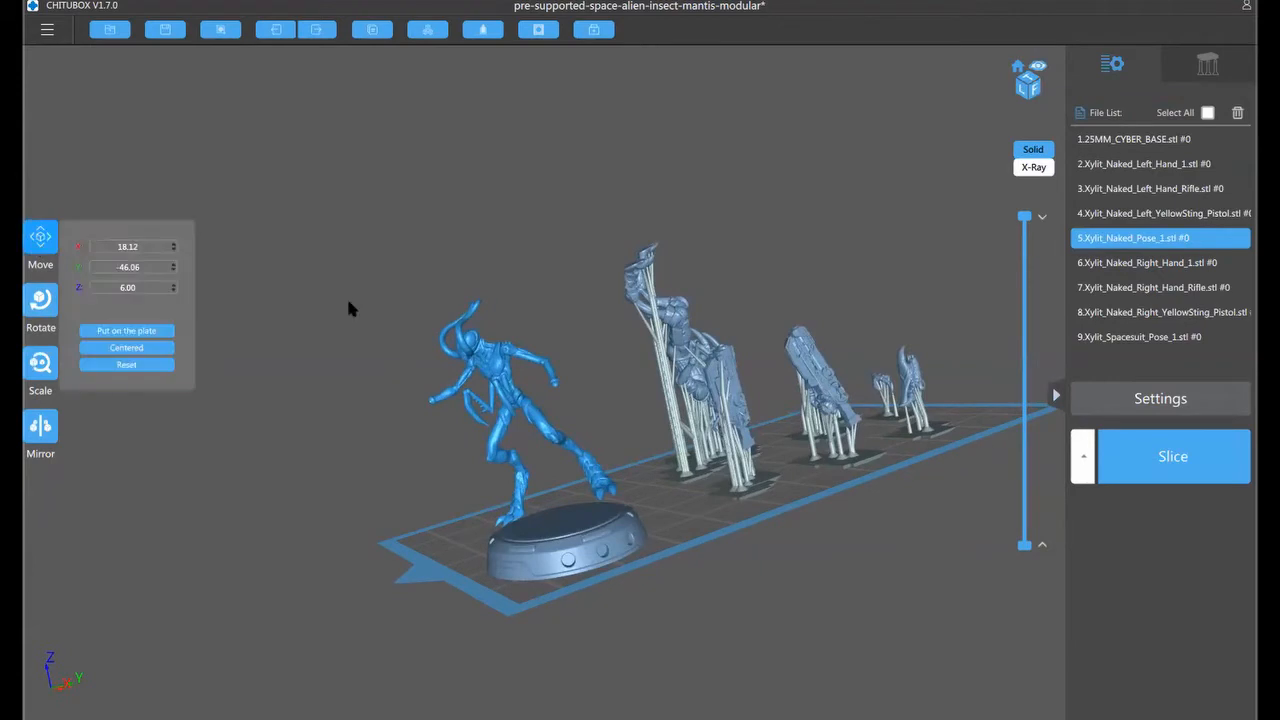
mouse_move(511, 370)
left_mouse_down()
mouse_move(505, 359)
mouse_move(508, 371)
left_mouse_up()
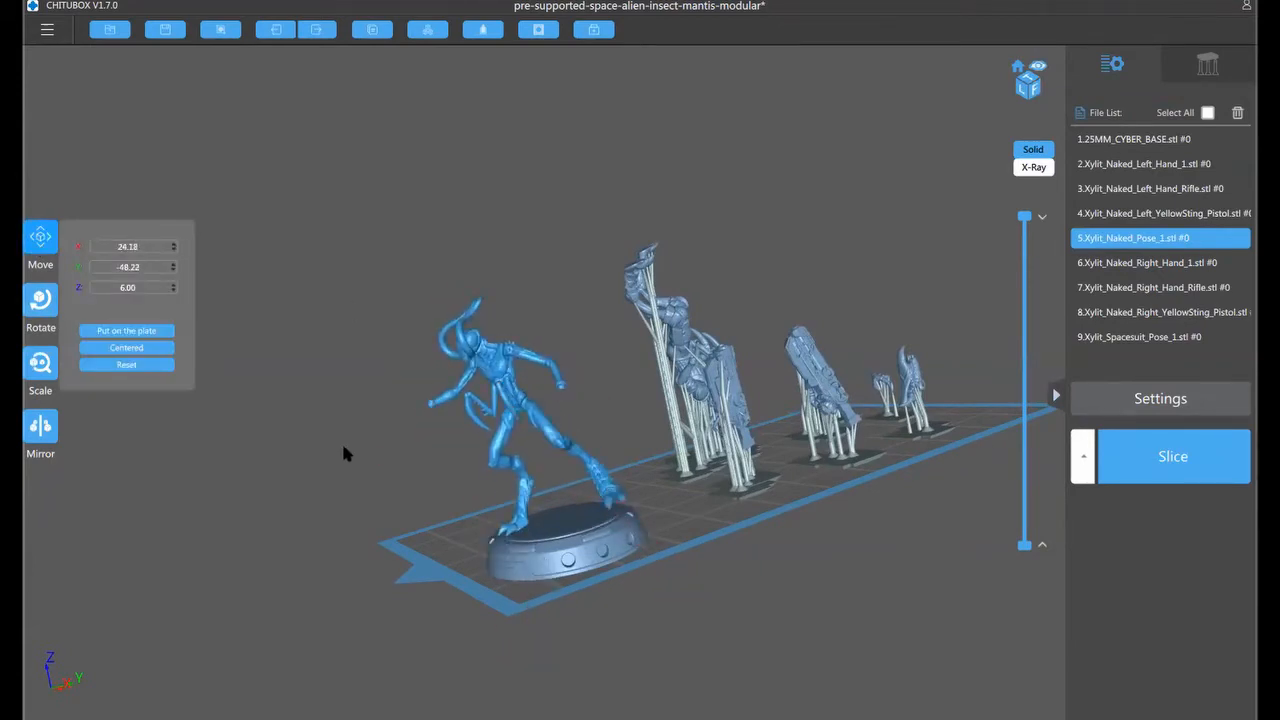
right_click_drag(343, 445, 550, 426)
left_click_drag(732, 344, 689, 361)
right_click_drag(846, 425, 560, 608)
left_click_drag(566, 607, 590, 600)
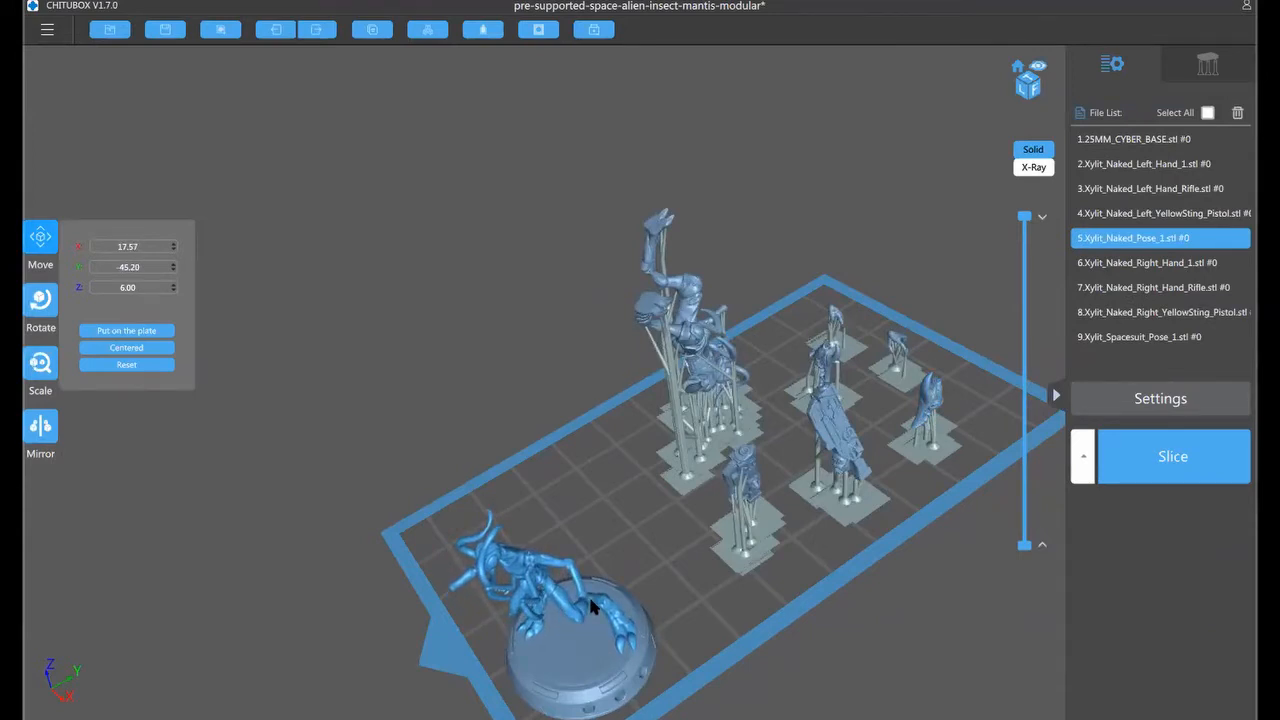
Remove the supports from Xylit_Spacesuit_Pose_1 and scale the model uniformly to 85%
left_click(705, 383)
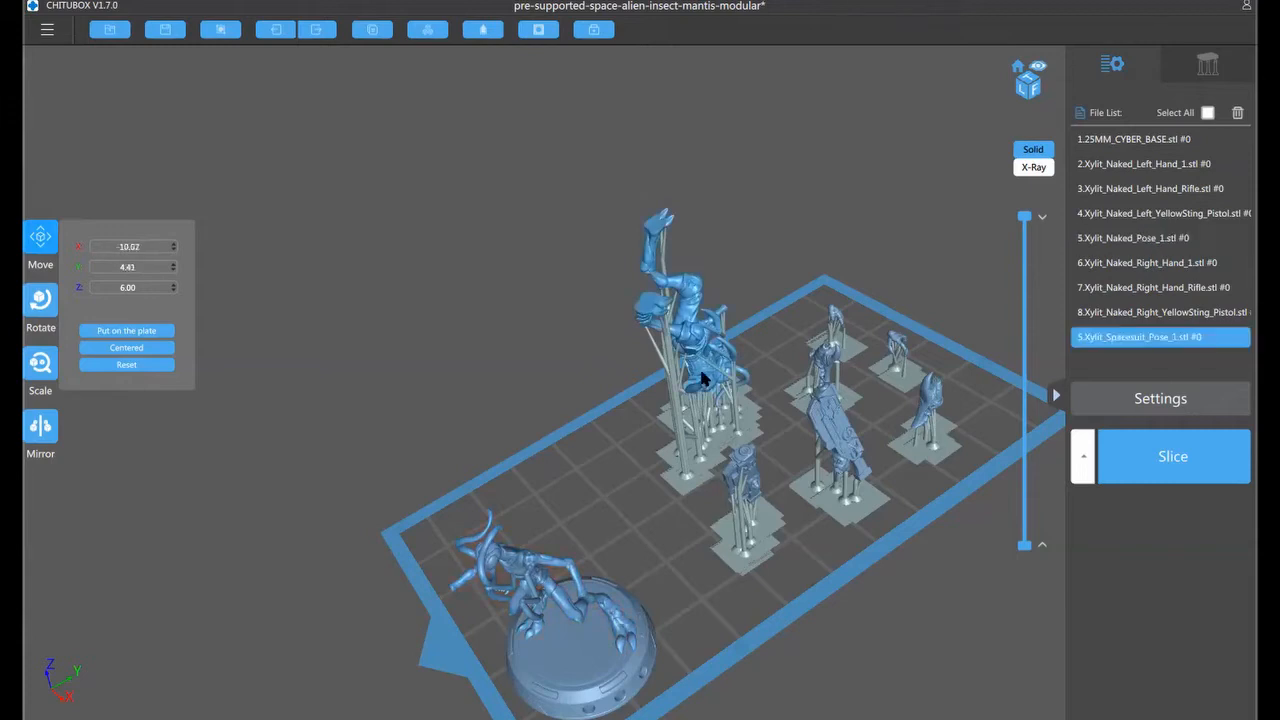
left_click(46, 364)
left_click(168, 341)
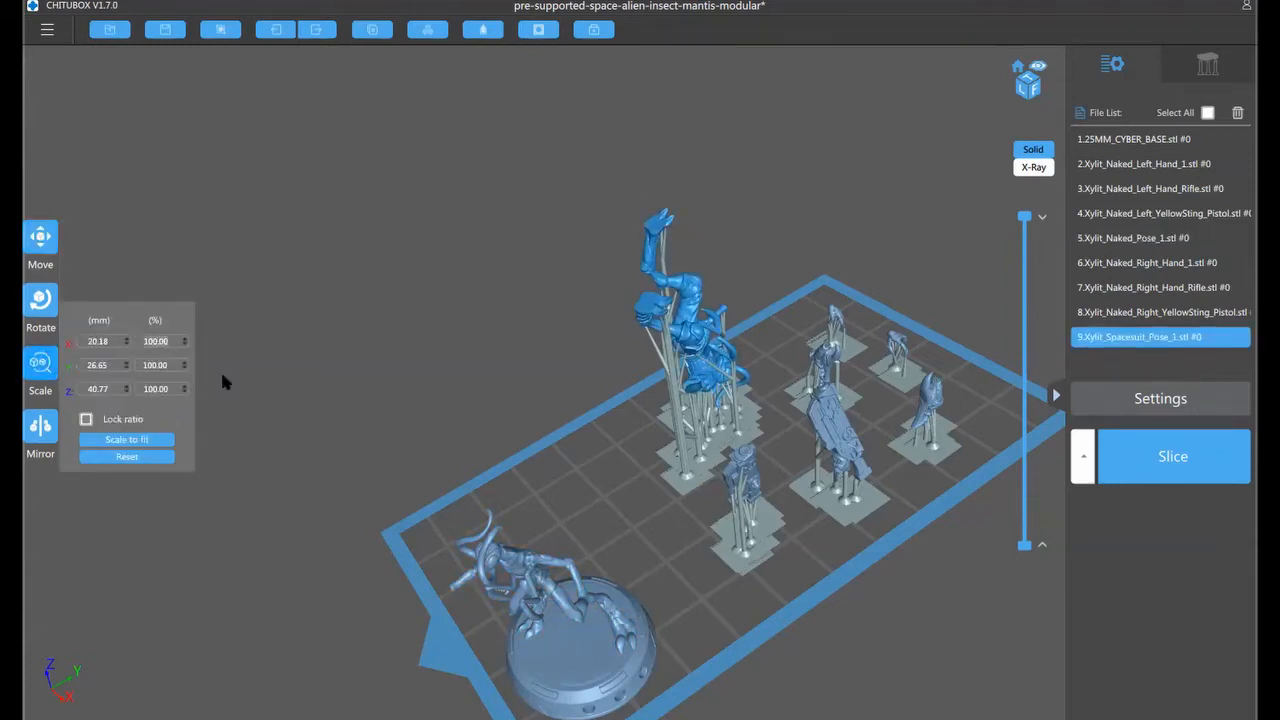
type("8")
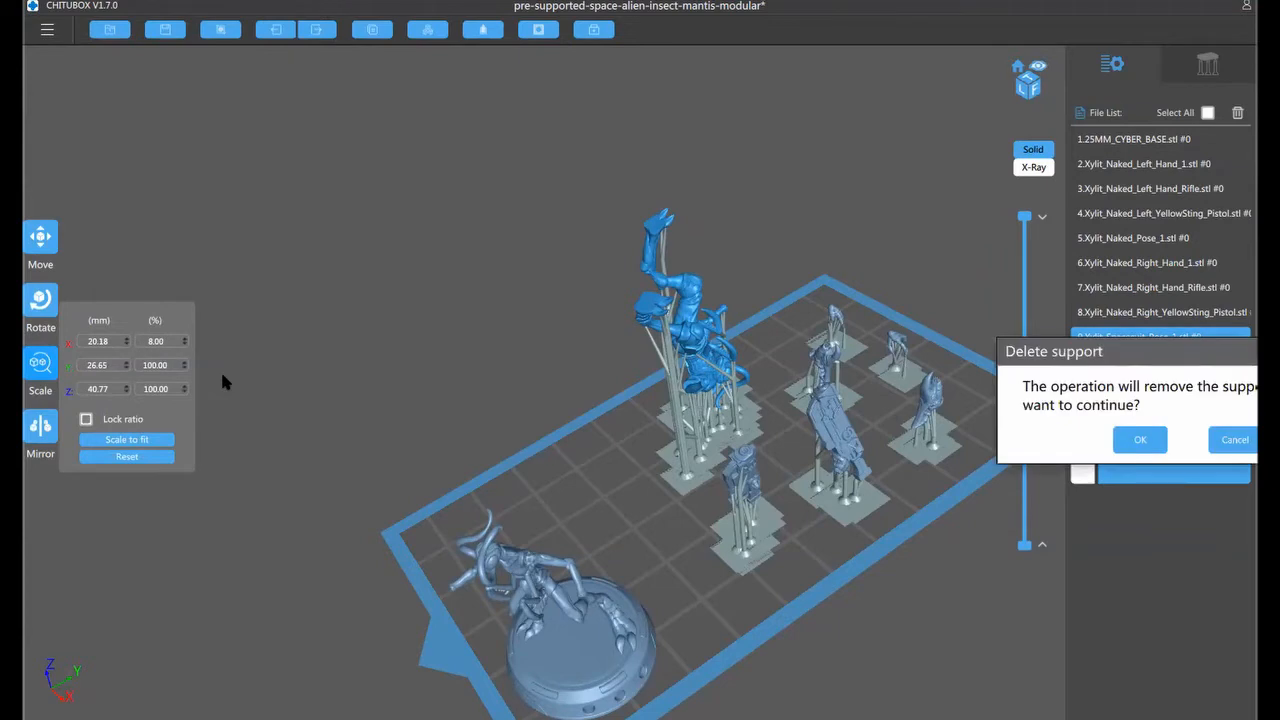
left_click(1119, 443)
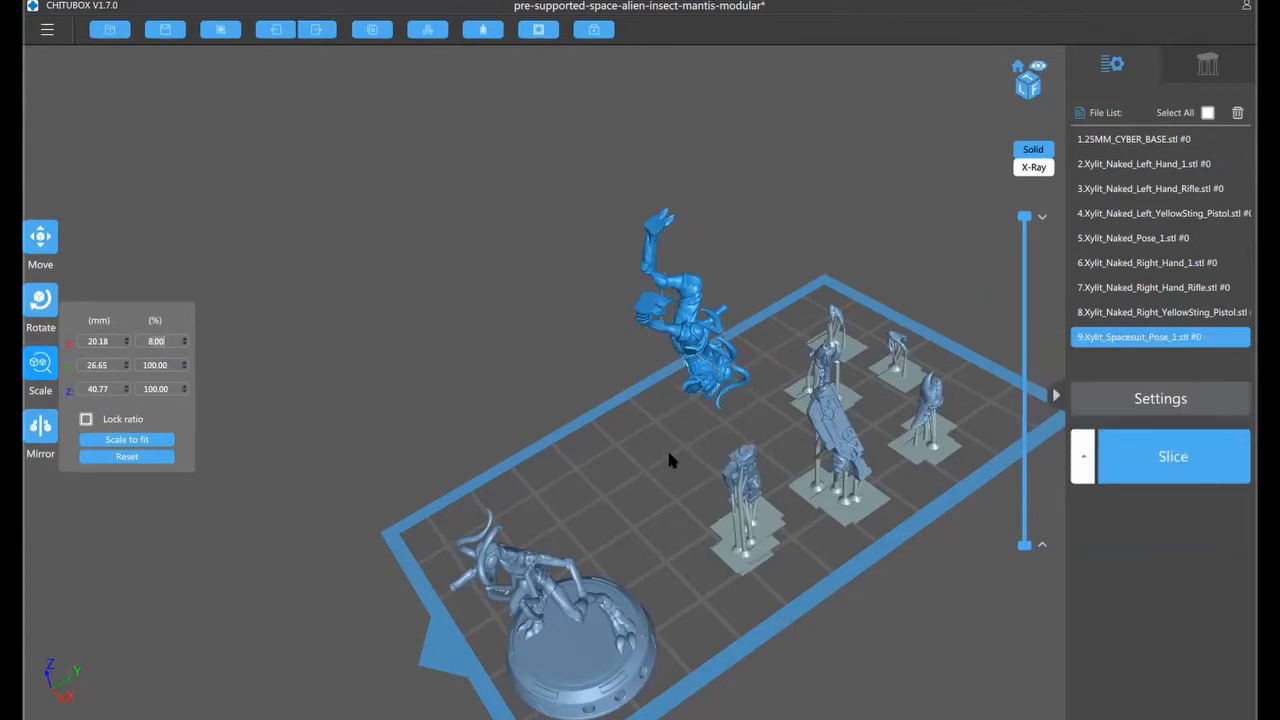
type("5")
key("Return")
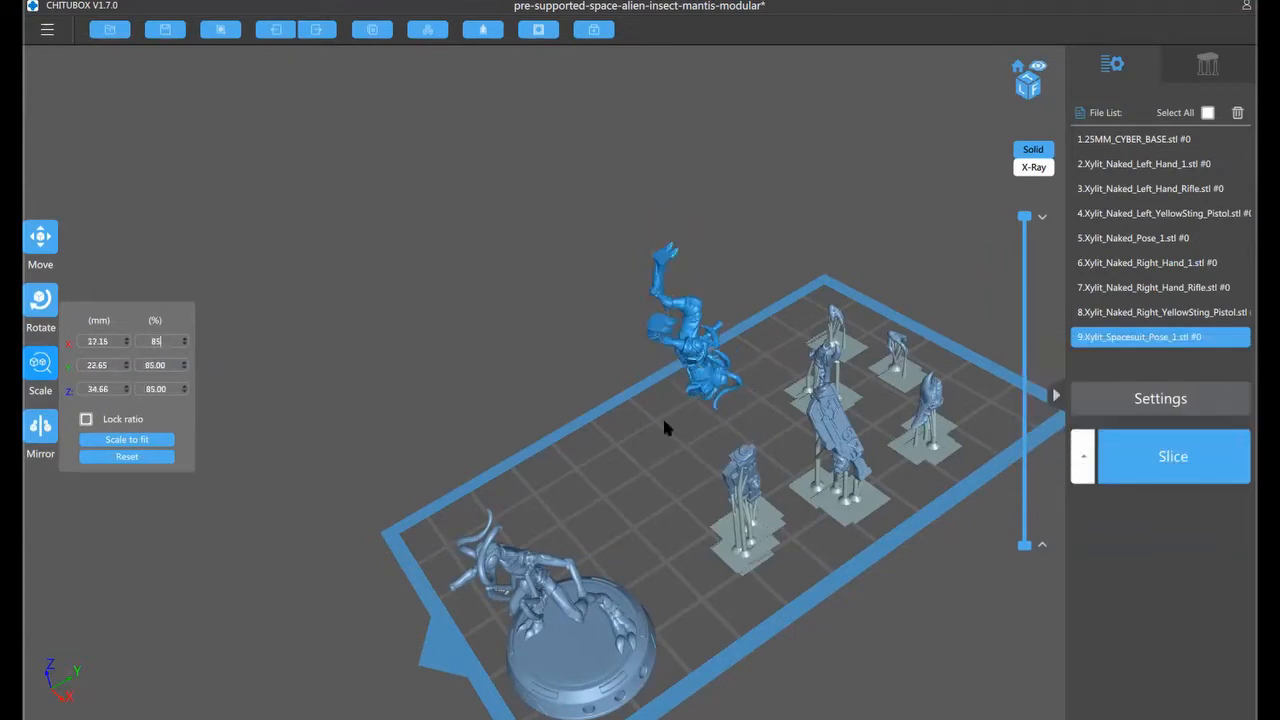
left_click(666, 421)
Remove the supports from Xylit_Naked_Right_Hand_Rifle and scale the part uniformly to 85%
left_click_drag(679, 430, 462, 487)
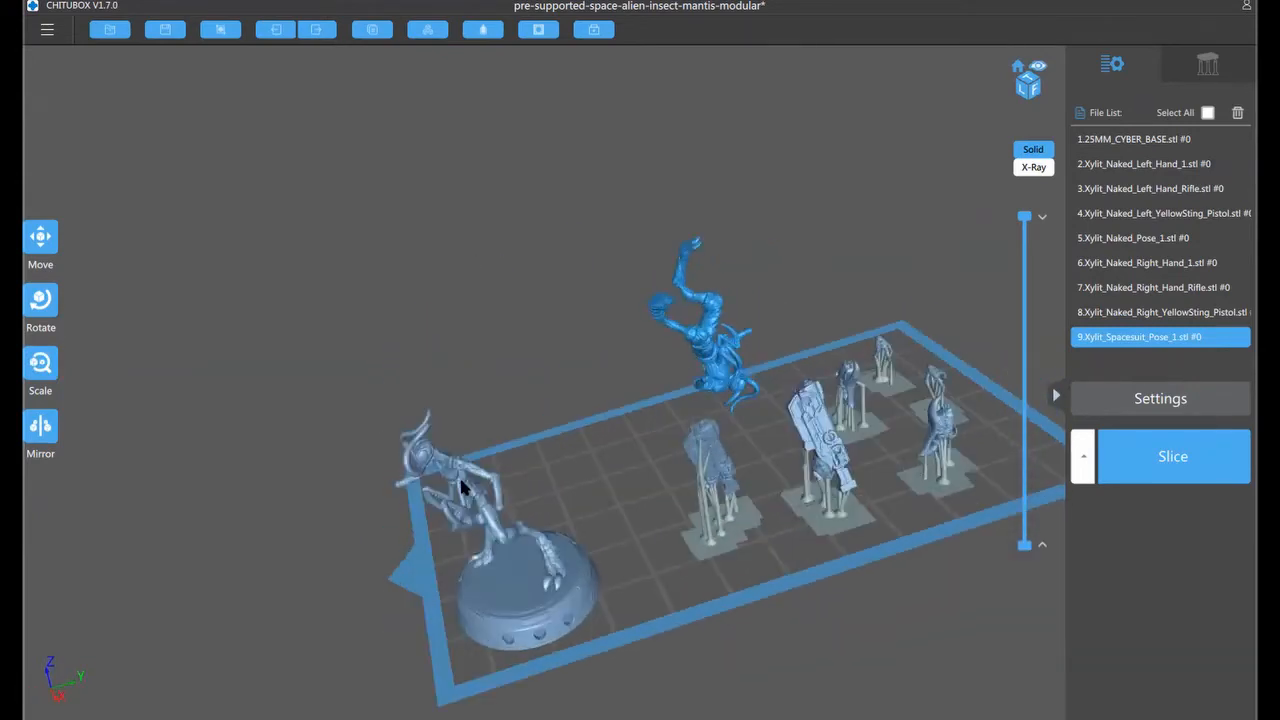
left_click(706, 447)
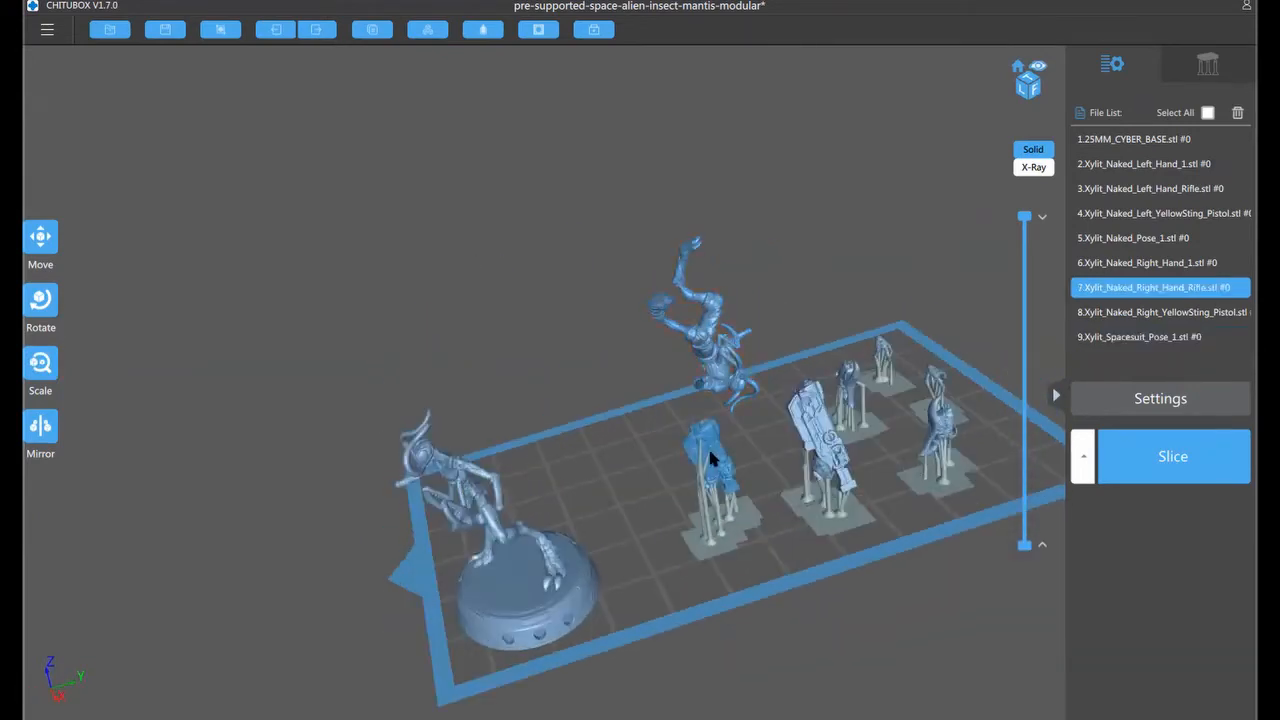
left_click(48, 362)
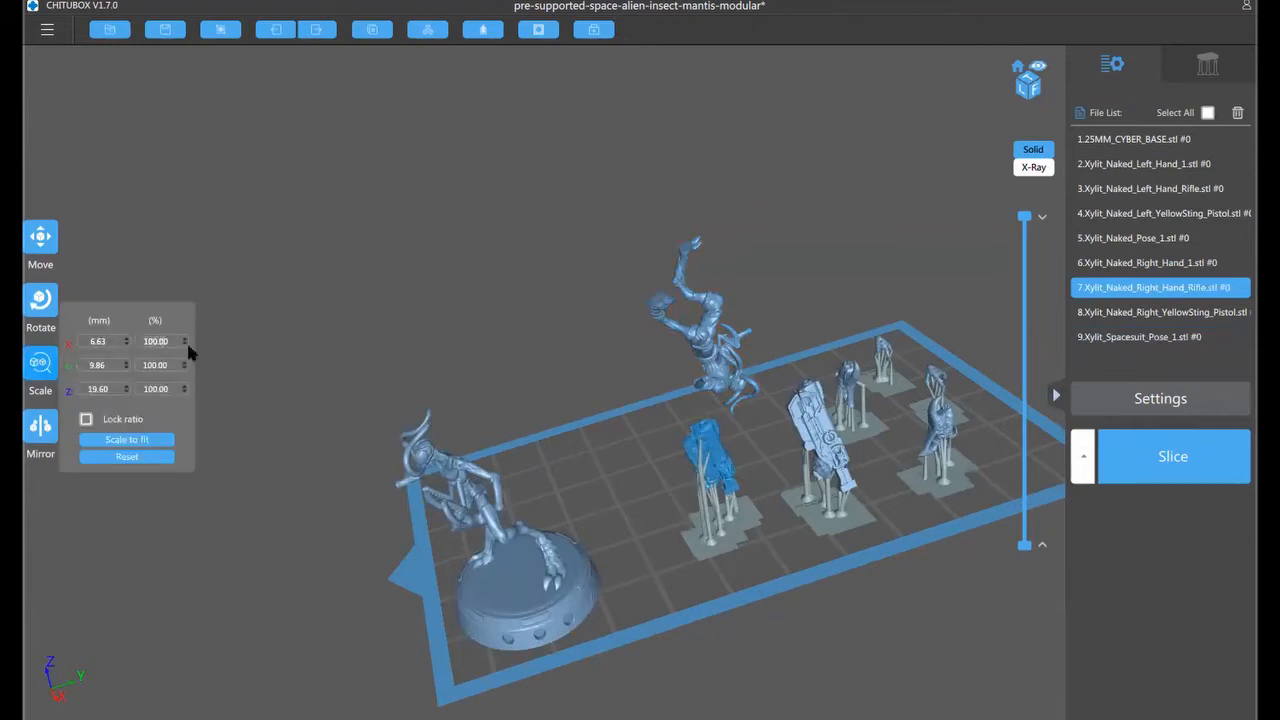
left_click(185, 344)
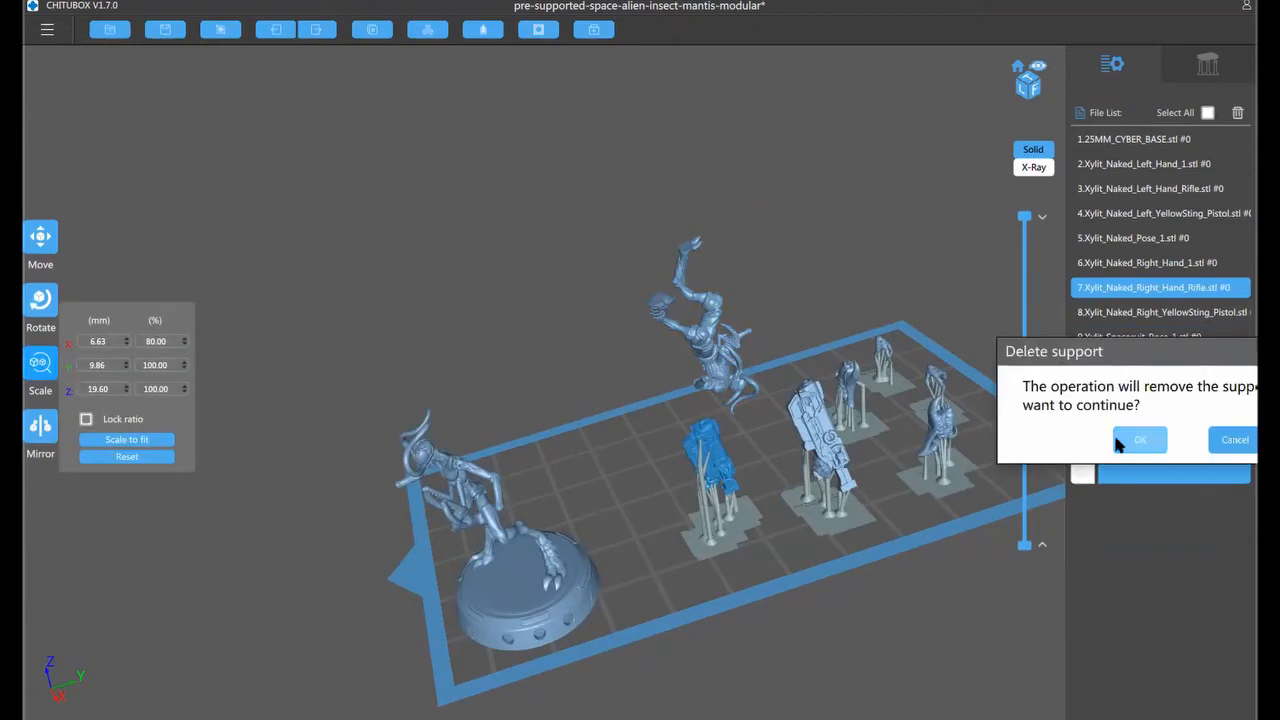
left_click(1138, 438)
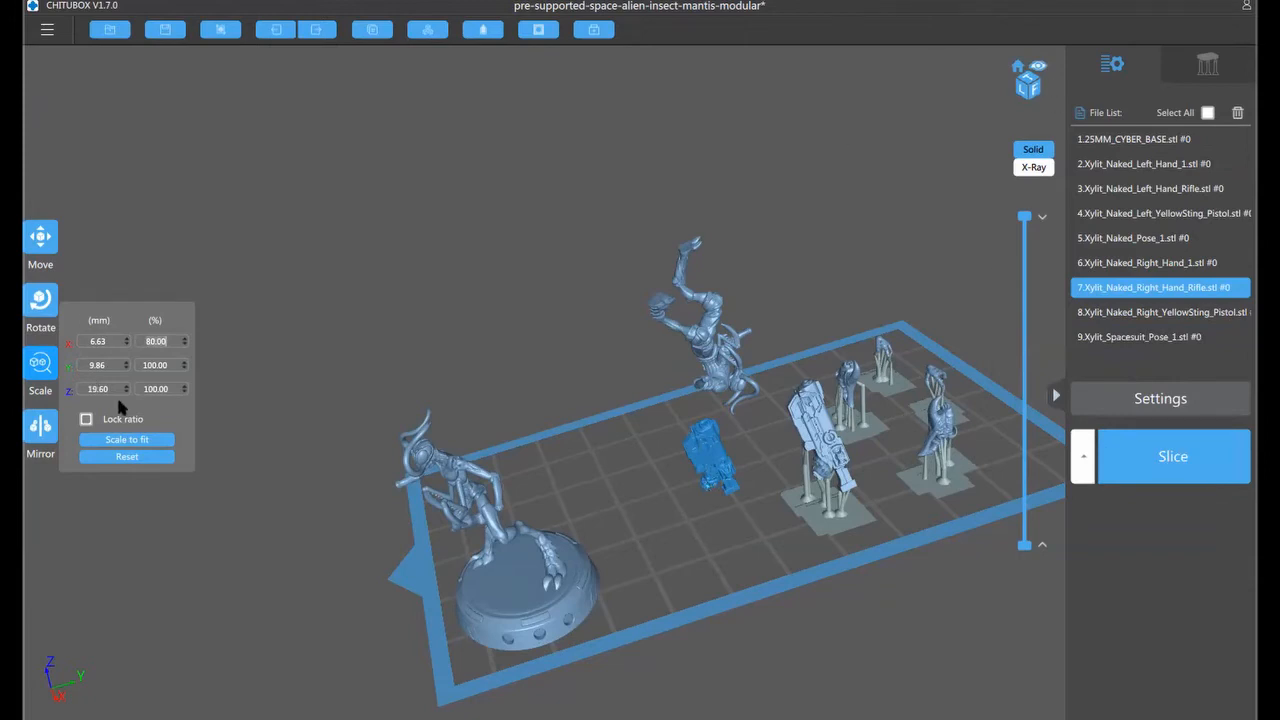
type("85")
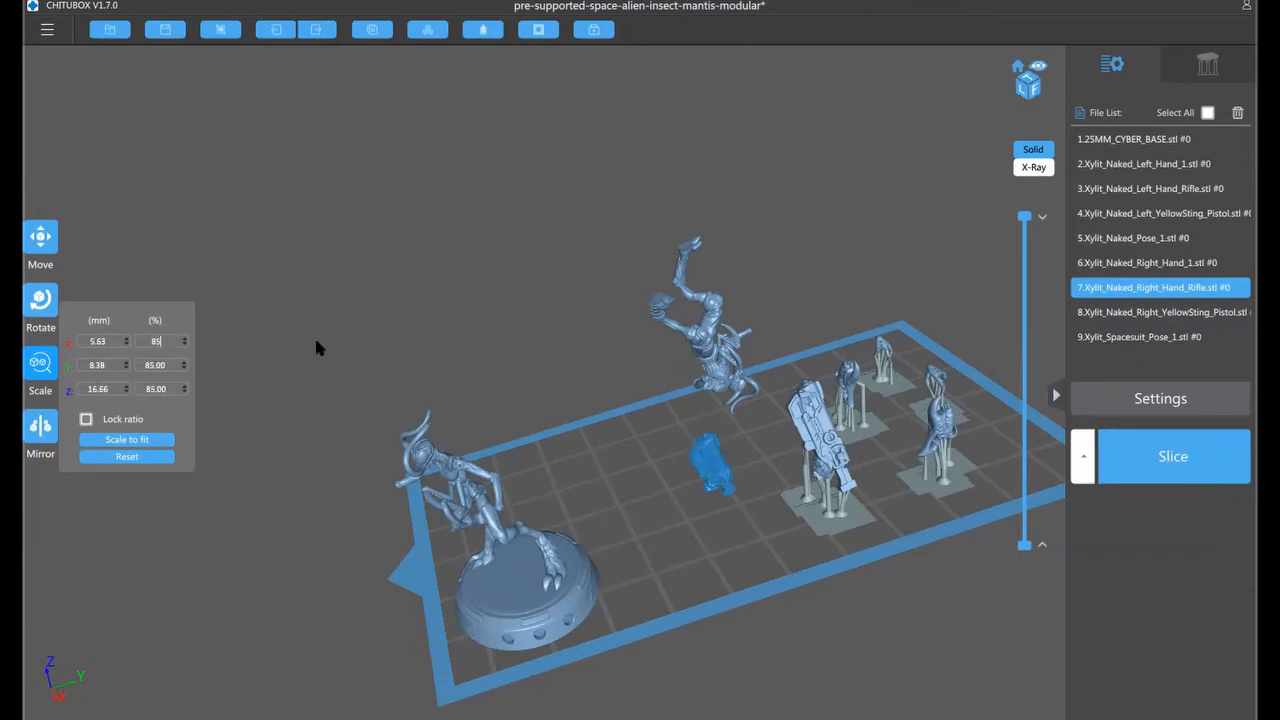
Remove the supports from Xylit_Naked_Left_Hand_Rifle
left_click(833, 440)
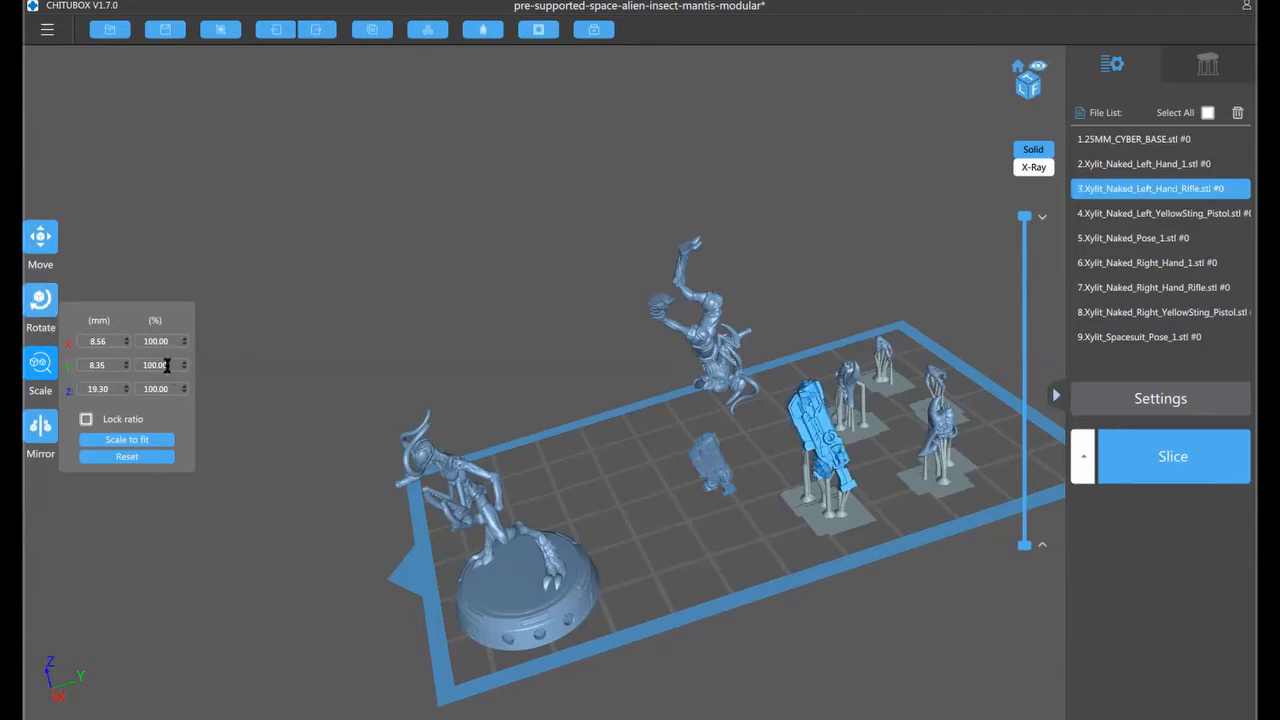
key("BackSpace")
key("BackSpace")
key("BackSpace")
key("BackSpace")
key("BackSpace")
key("BackSpace")
type("8")
key("Return")
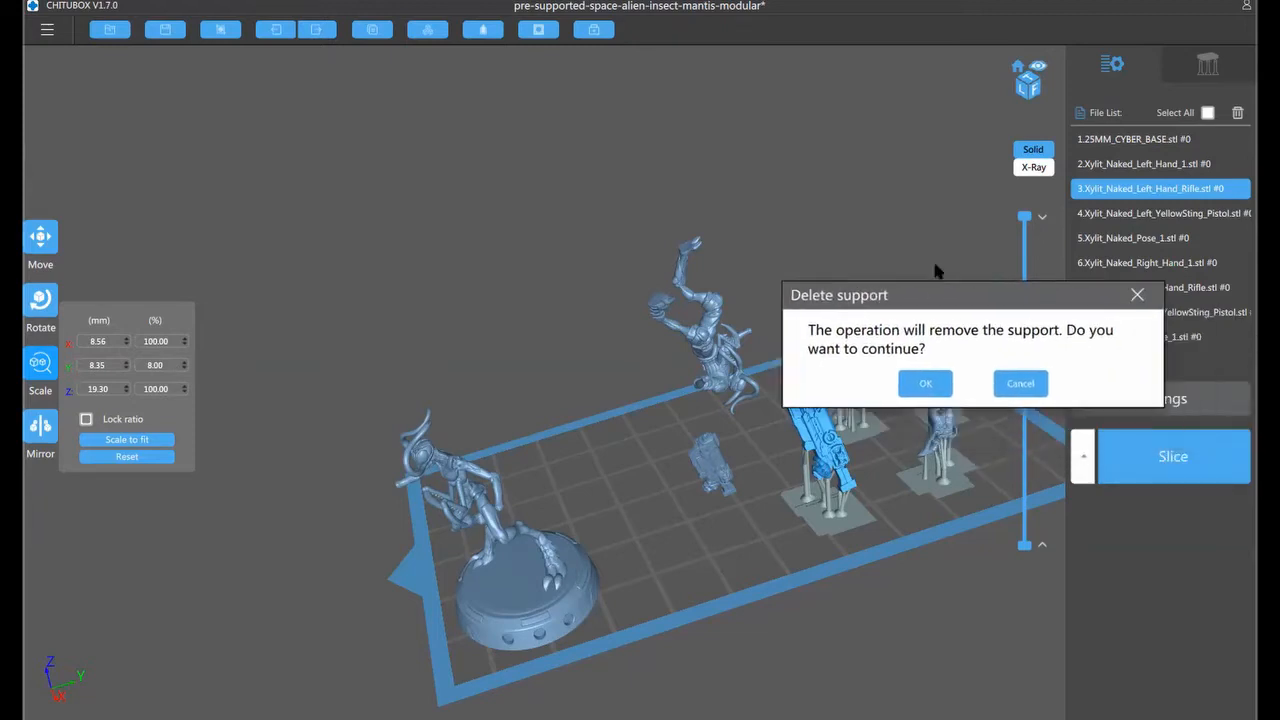
left_click(871, 357)
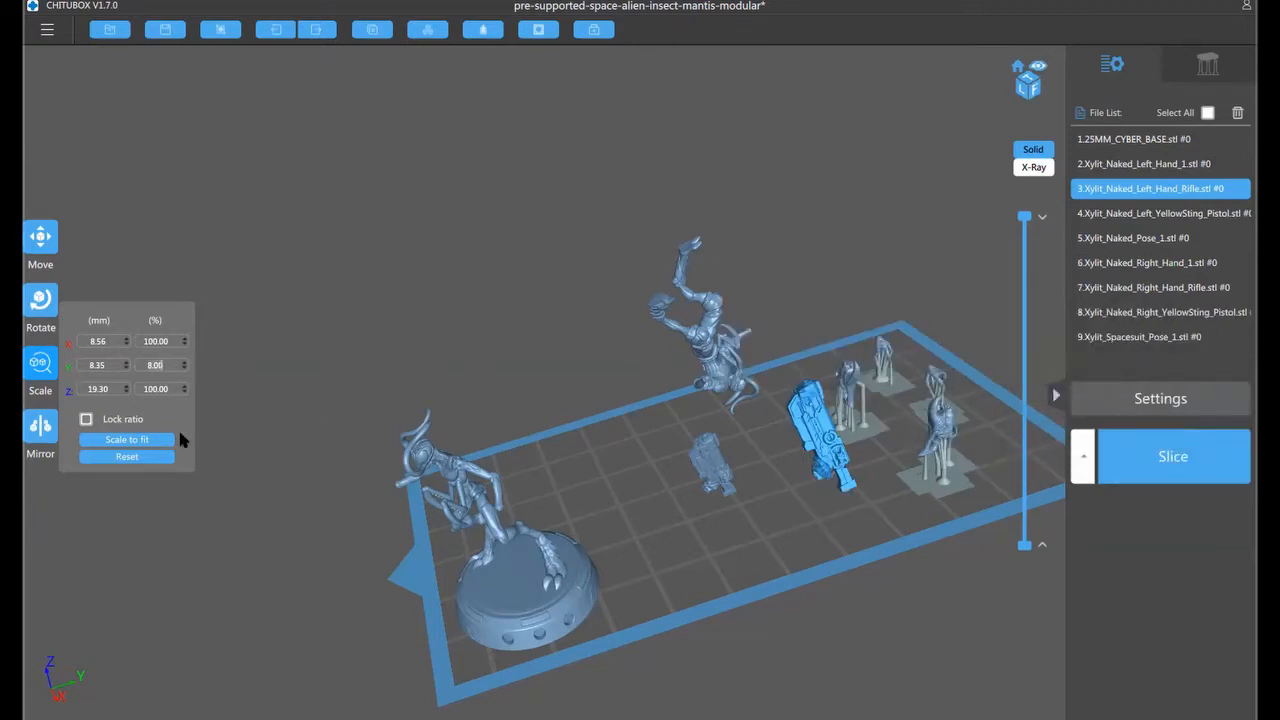
Scale the left-hand rifle uniformly to 85% and move it beside the right-hand rifle, at about X 13.3, Y -12.7
key("BackSpace")
key("BackSpace")
key("BackSpace")
key("BackSpace")
type("85")
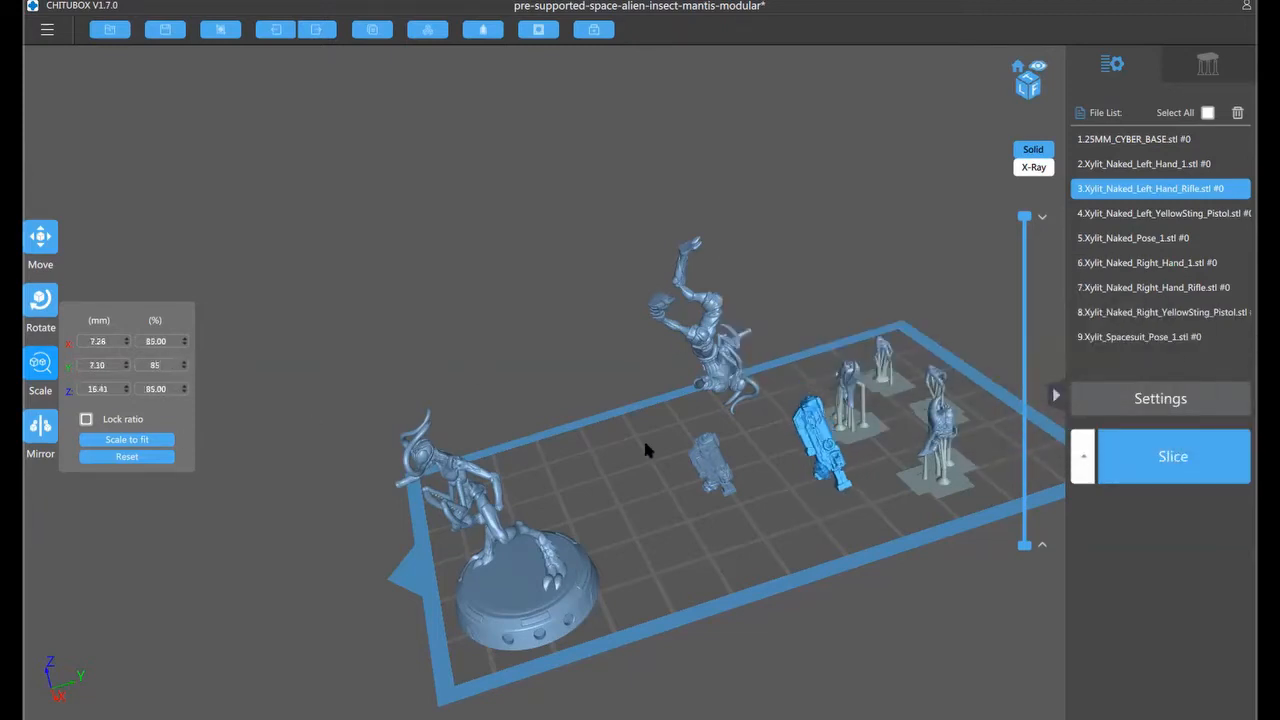
left_click_drag(812, 455, 657, 480)
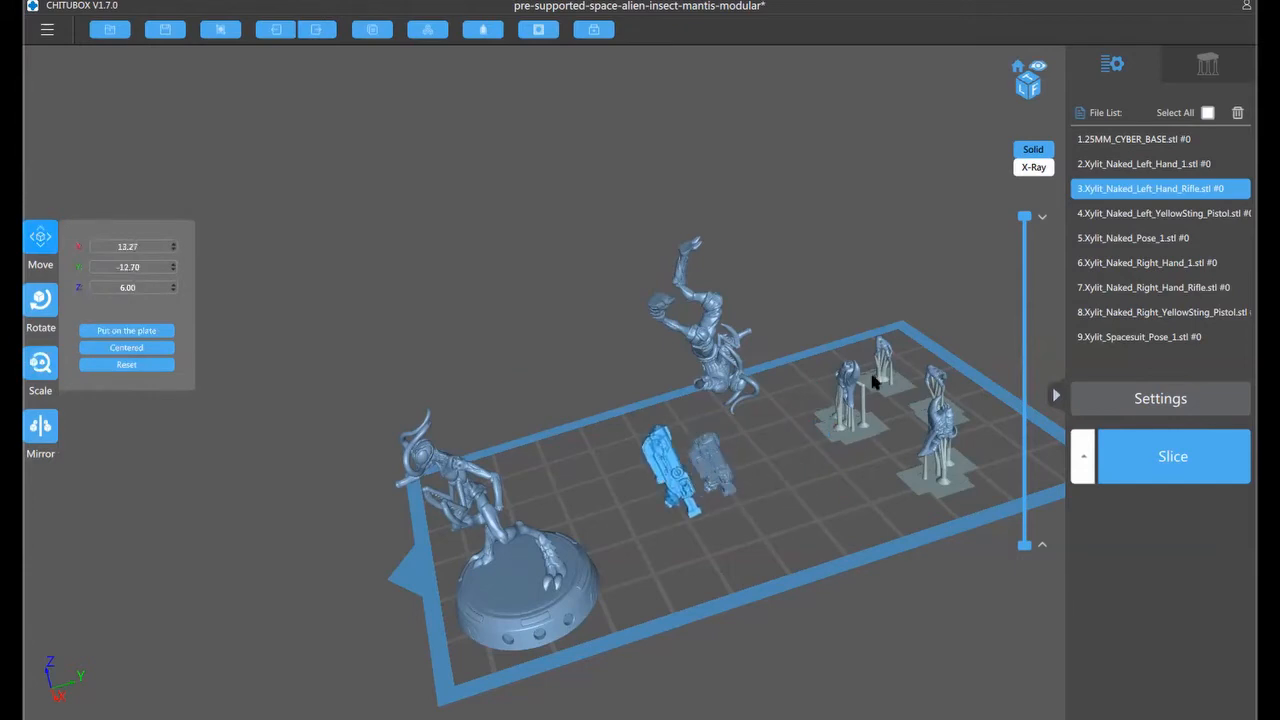
Delete the left and right YellowSting pistol models from the plate
left_click(848, 380)
left_click_drag(878, 419, 997, 285)
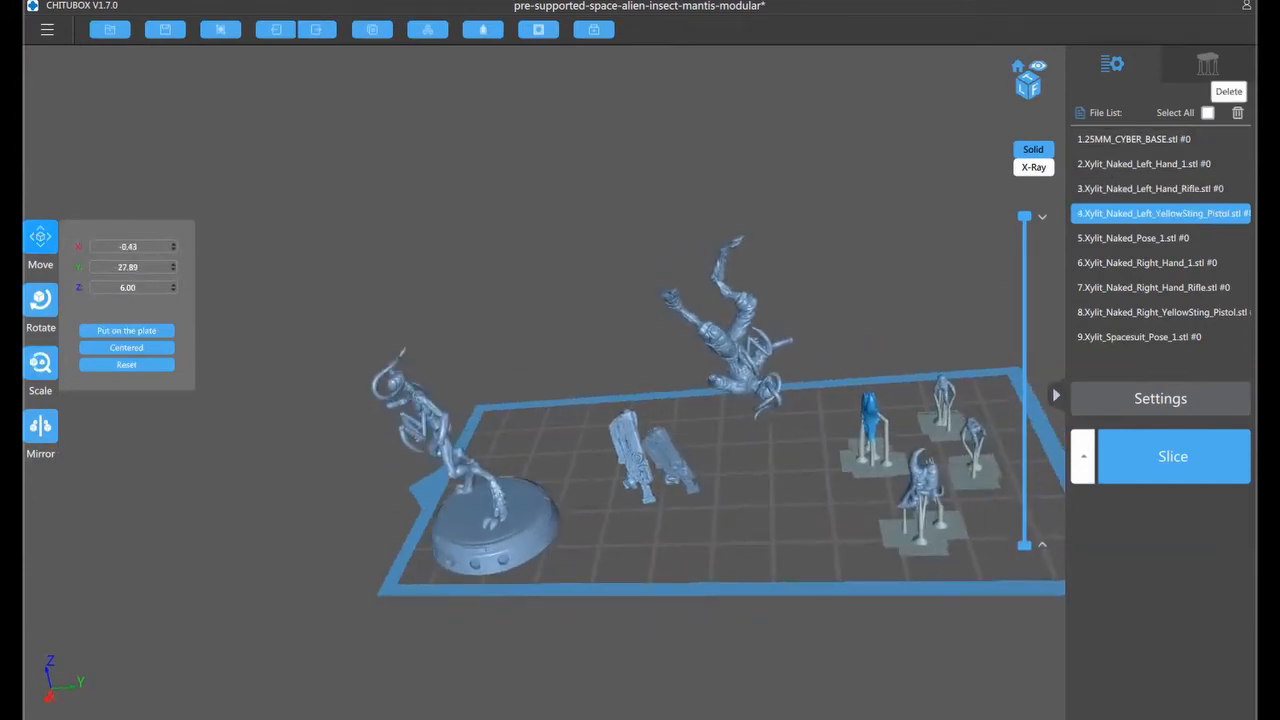
left_click(1237, 113)
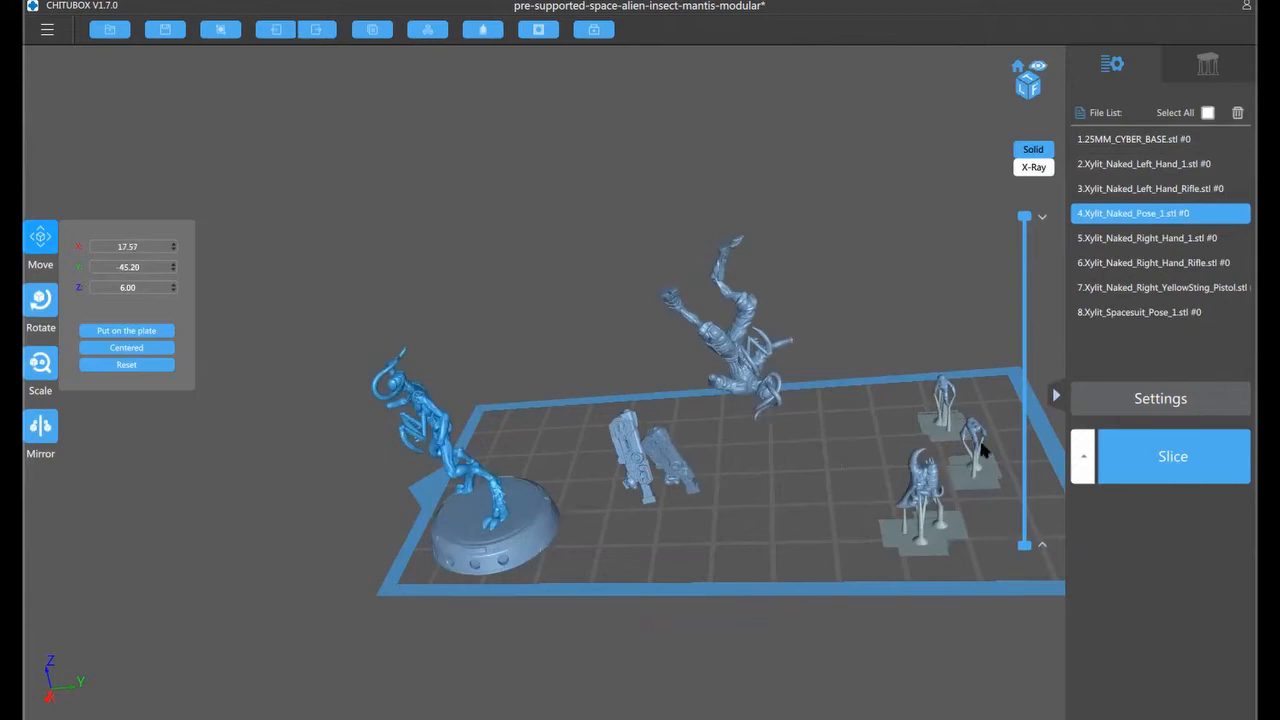
left_click(1237, 113)
Remove the supports from Xylit_Naked_Right_Hand_1 and scale the hand uniformly to 85%
left_click(940, 388)
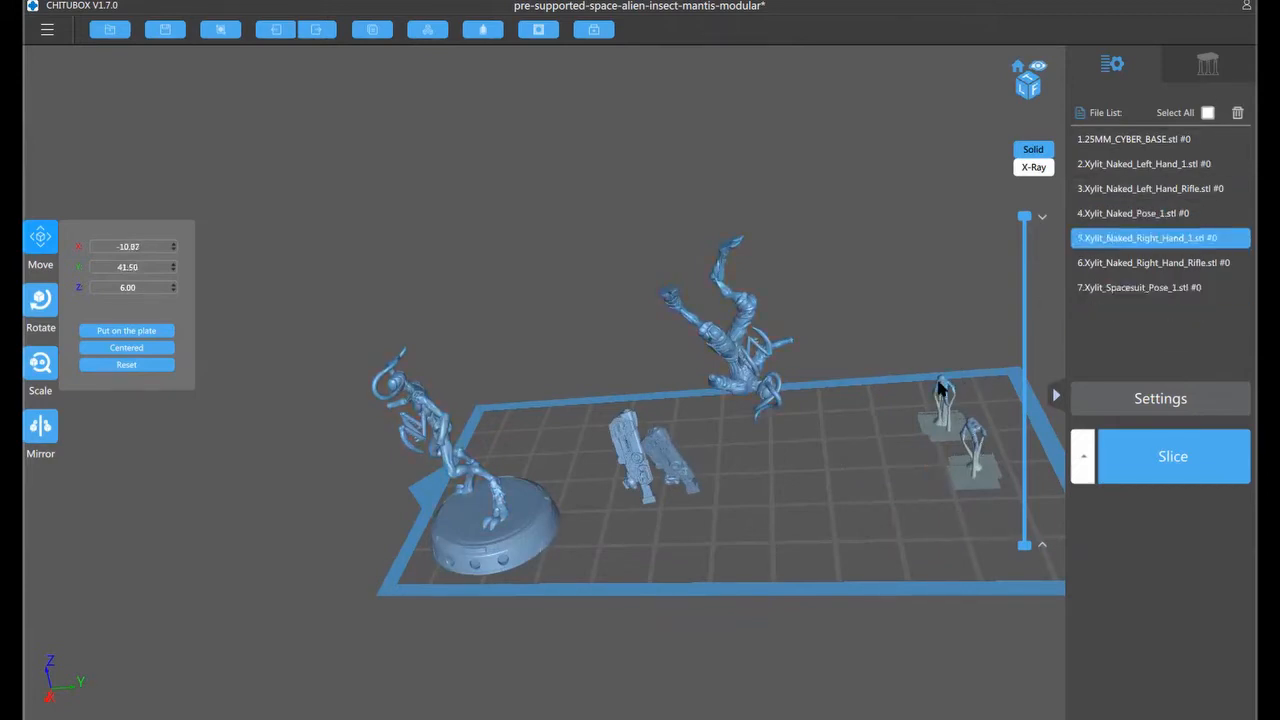
left_click(38, 363)
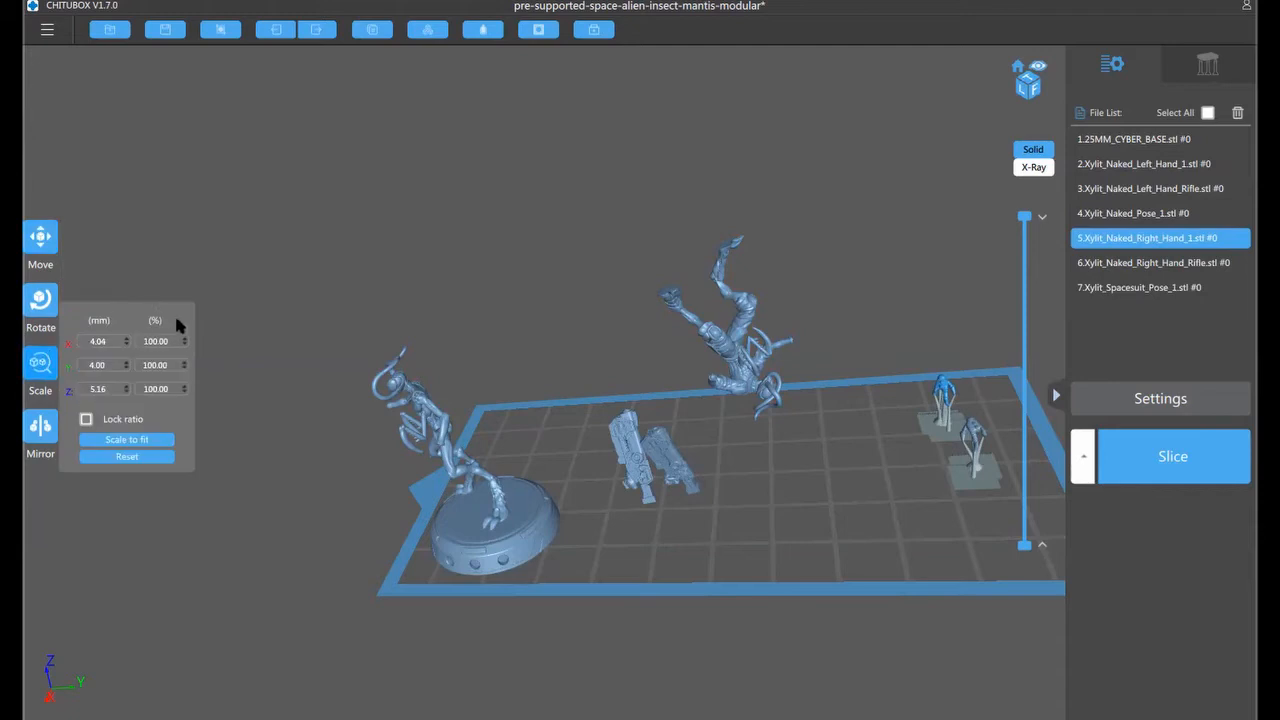
type("8")
key("Return")
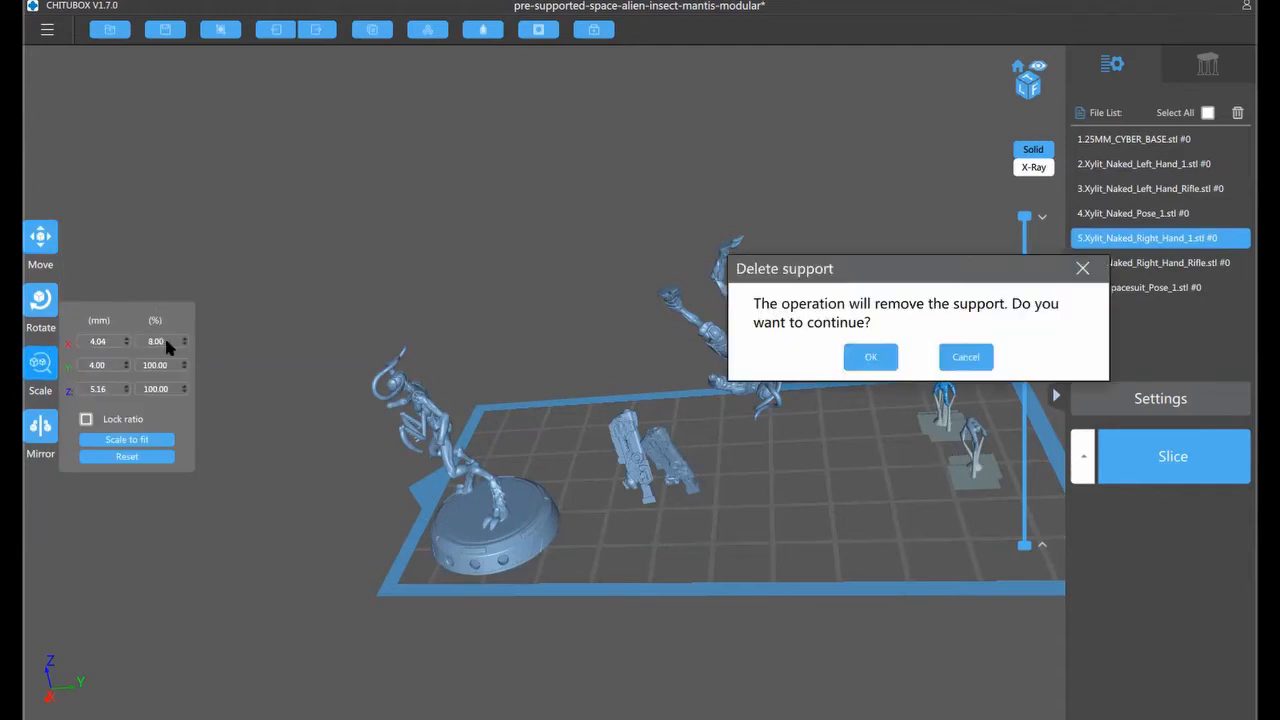
left_click(868, 357)
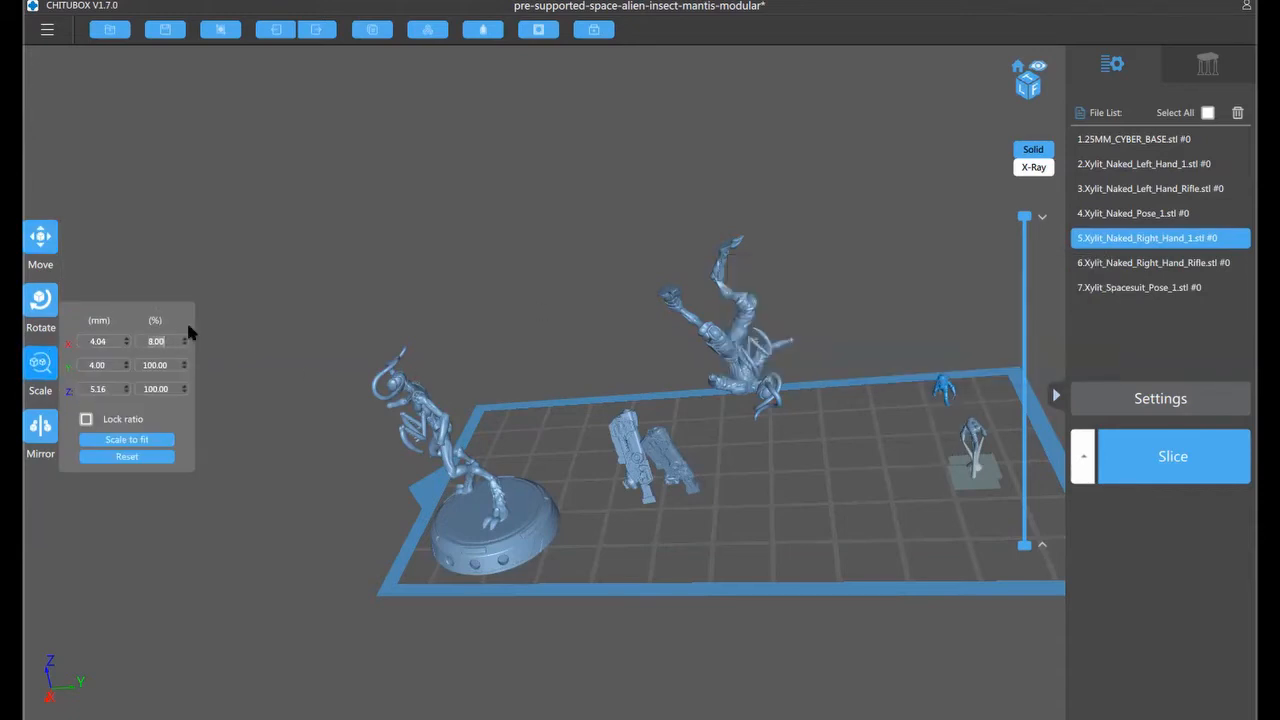
type("5")
Remove the supports from Xylit_Naked_Left_Hand_1 and scale the hand uniformly to 85%
left_click(978, 430)
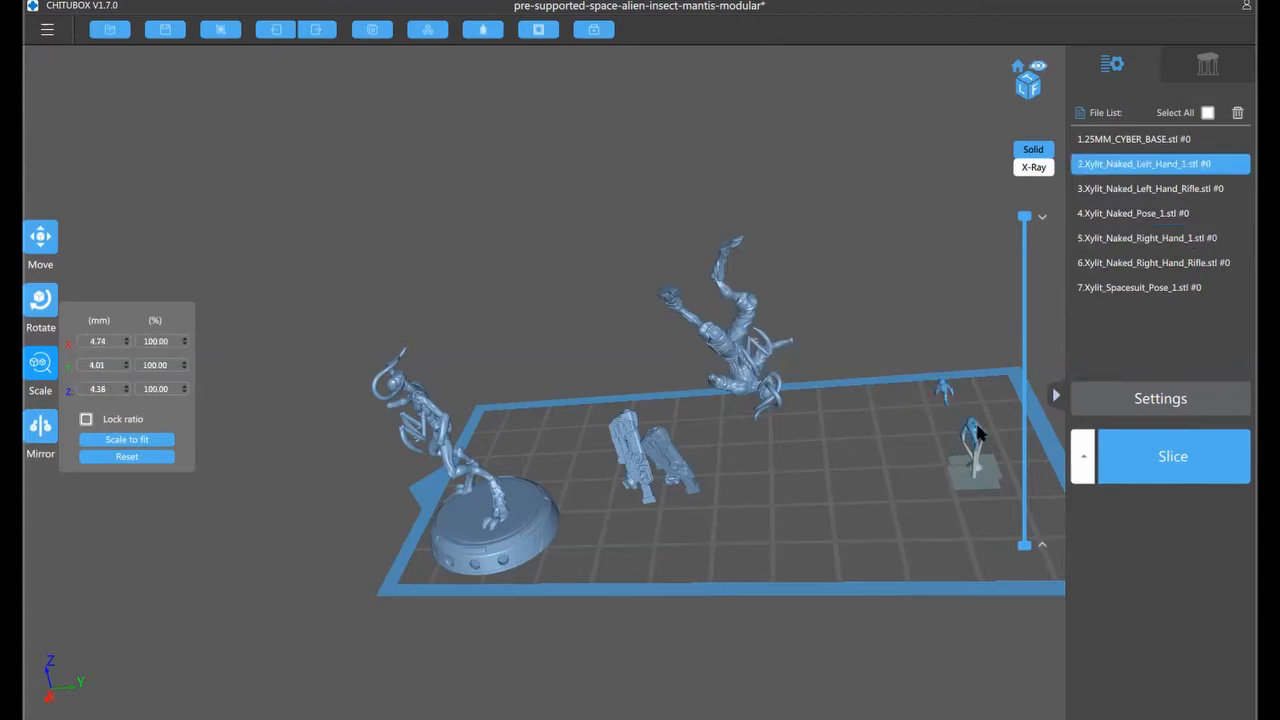
double_click(169, 341)
type("8")
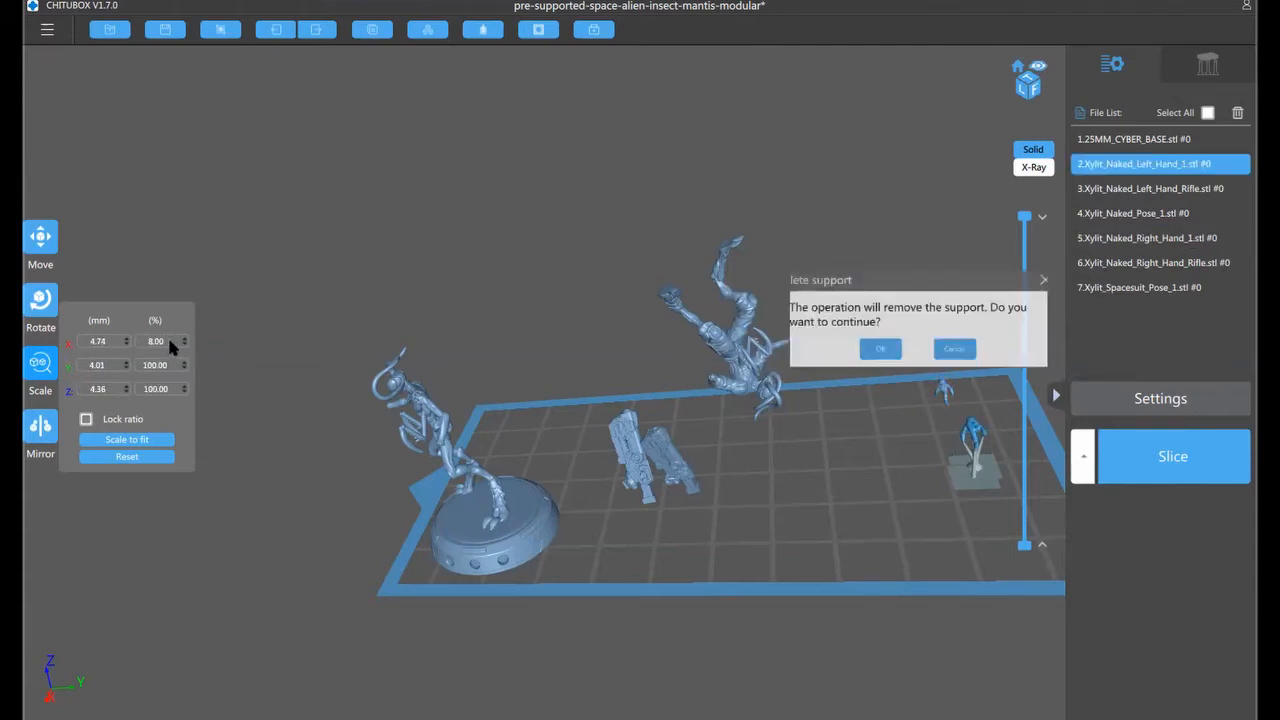
left_click(877, 354)
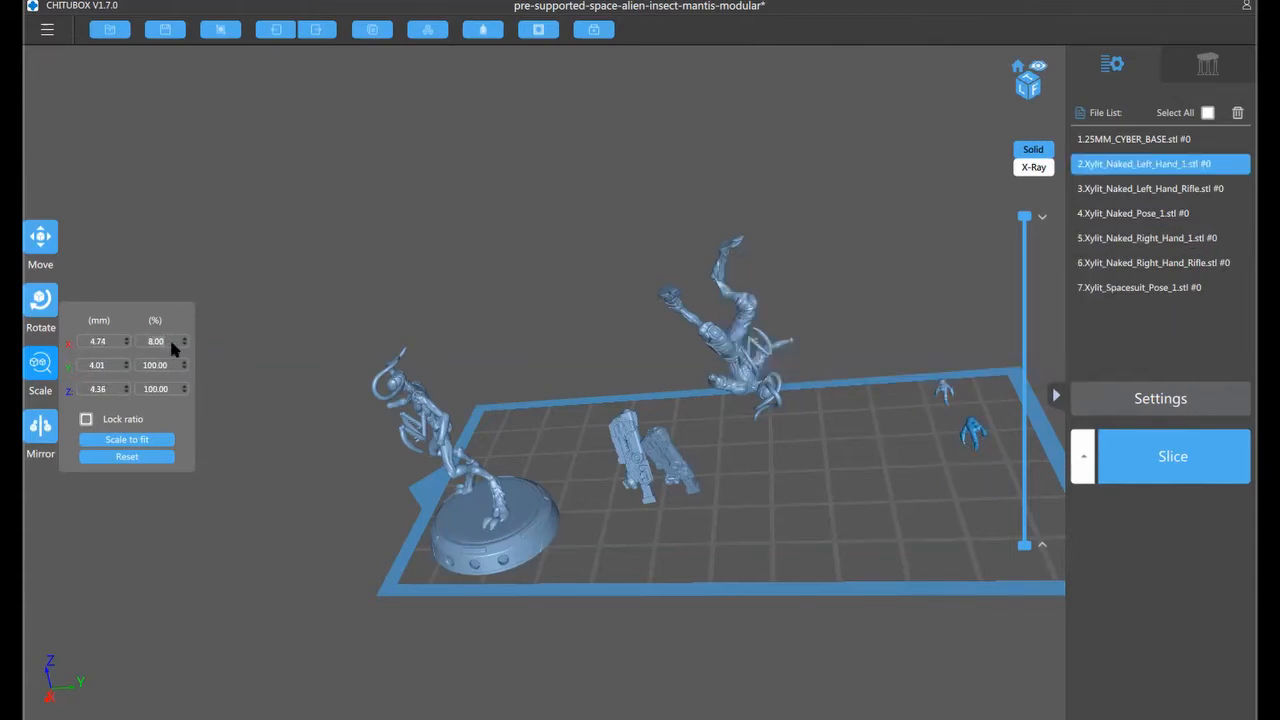
type("5")
Clone the scaled left hand and right hand once each
left_click(372, 33)
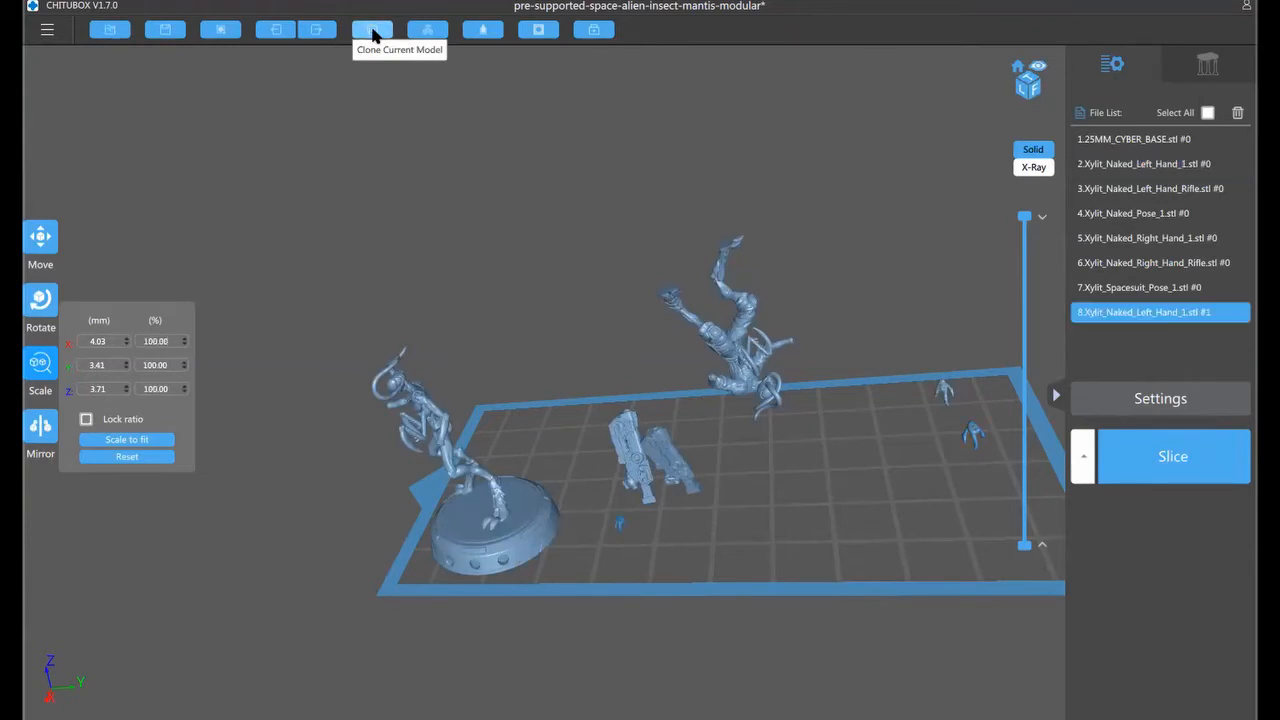
left_click(943, 396)
left_click(945, 392)
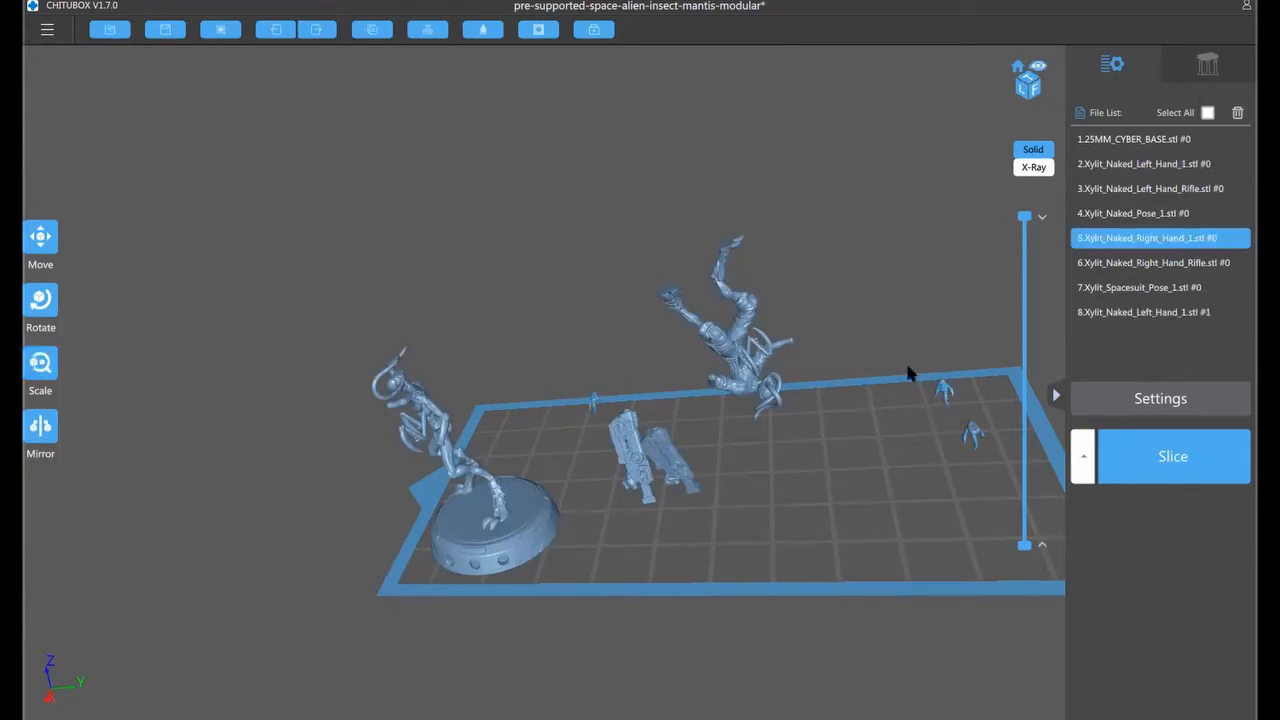
left_click(371, 30)
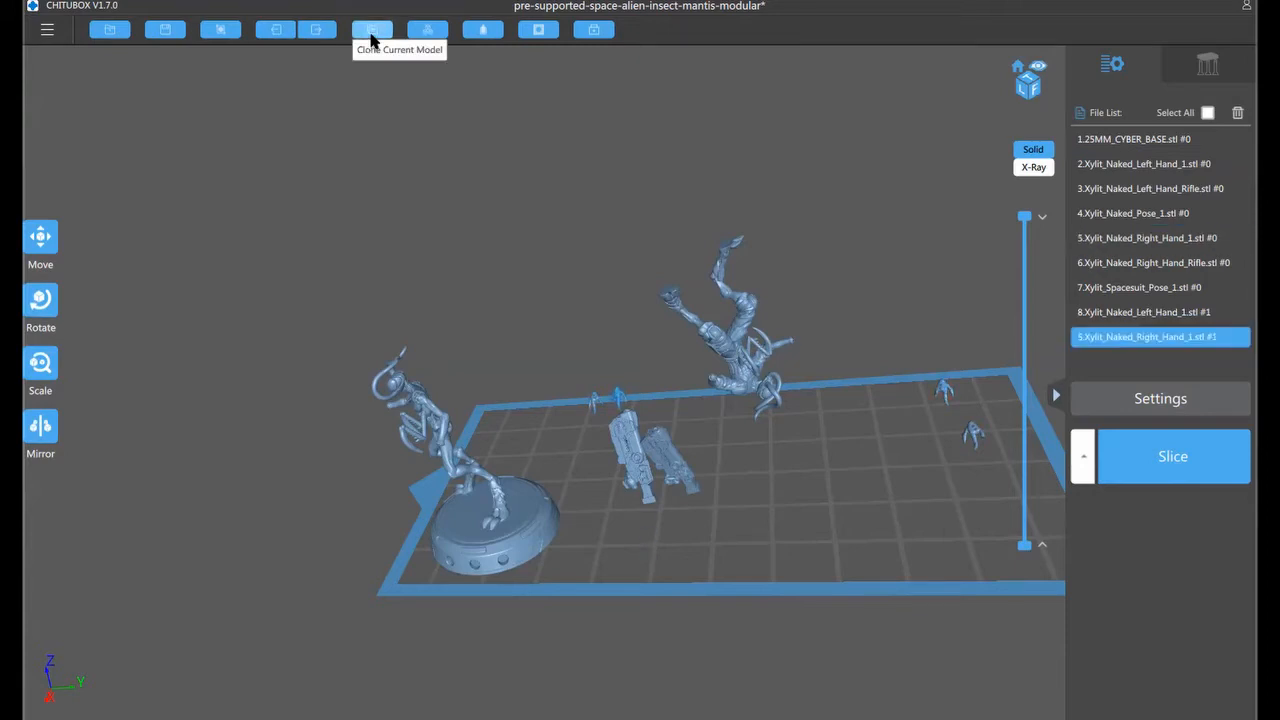
Place the original right and left hands together in the plate's far corner, the left hand at about X -22.8, Y 46.3
left_click_drag(684, 517, 1015, 567)
left_click(880, 509)
left_click(490, 466)
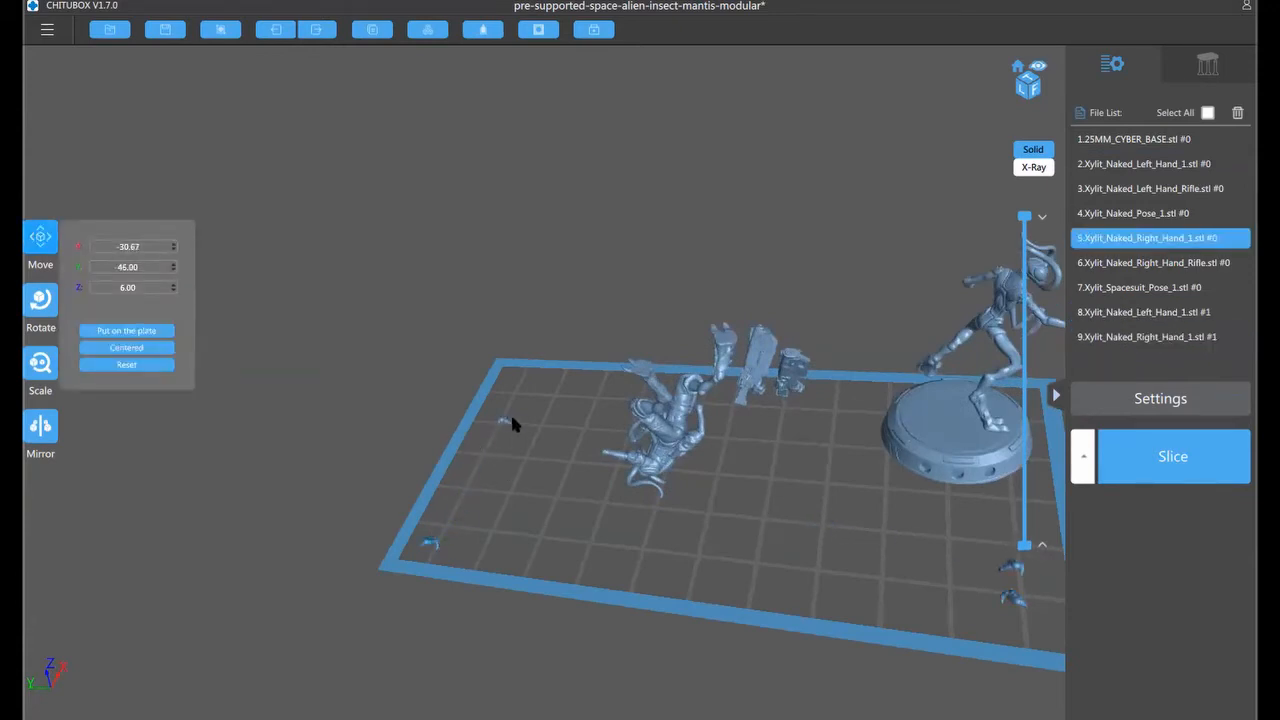
left_click(504, 422)
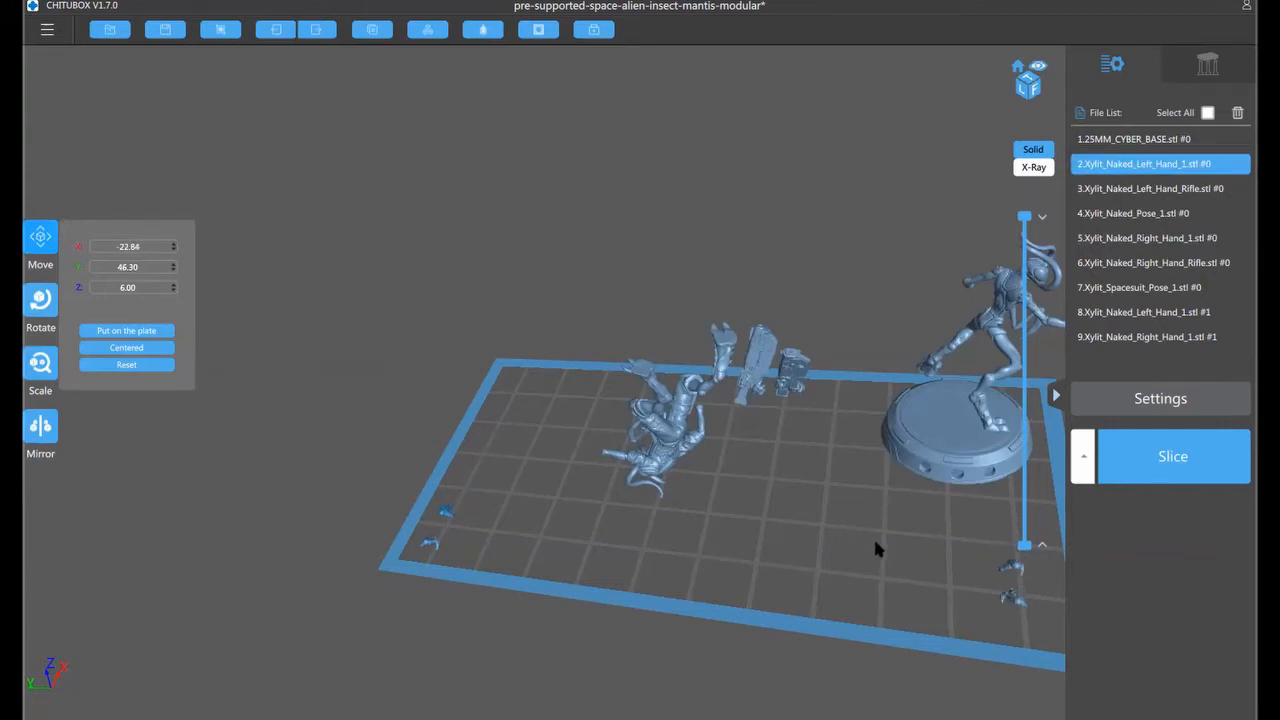
Move the right-hand rifle beside the original hands and the left-hand rifle beside the cloned hands
double_click(788, 374)
left_click(892, 368)
right_click_drag(892, 370, 766, 458)
left_click_drag(794, 452, 596, 634)
right_click_drag(704, 588, 870, 600)
left_click_drag(769, 372, 522, 487)
left_click_drag(692, 465, 597, 494)
Delete the Xylit_Naked_Pose_1 figure standing on the round base
right_click_drag(597, 494, 640, 458)
left_click(880, 388)
key("Delete")
Clone the Xylit_Spacesuit_Pose_1 figure and move the copy to about X 0.8, Y 10.6
left_click(640, 458)
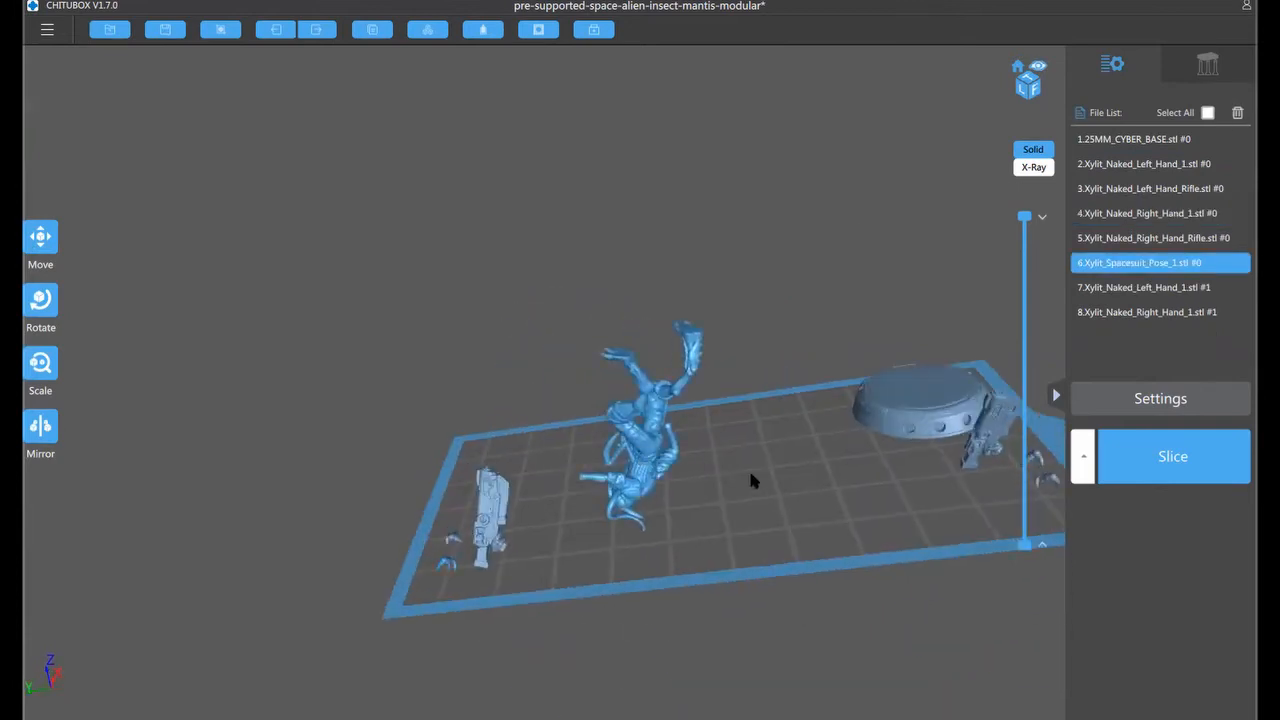
right_click_drag(751, 477, 580, 166)
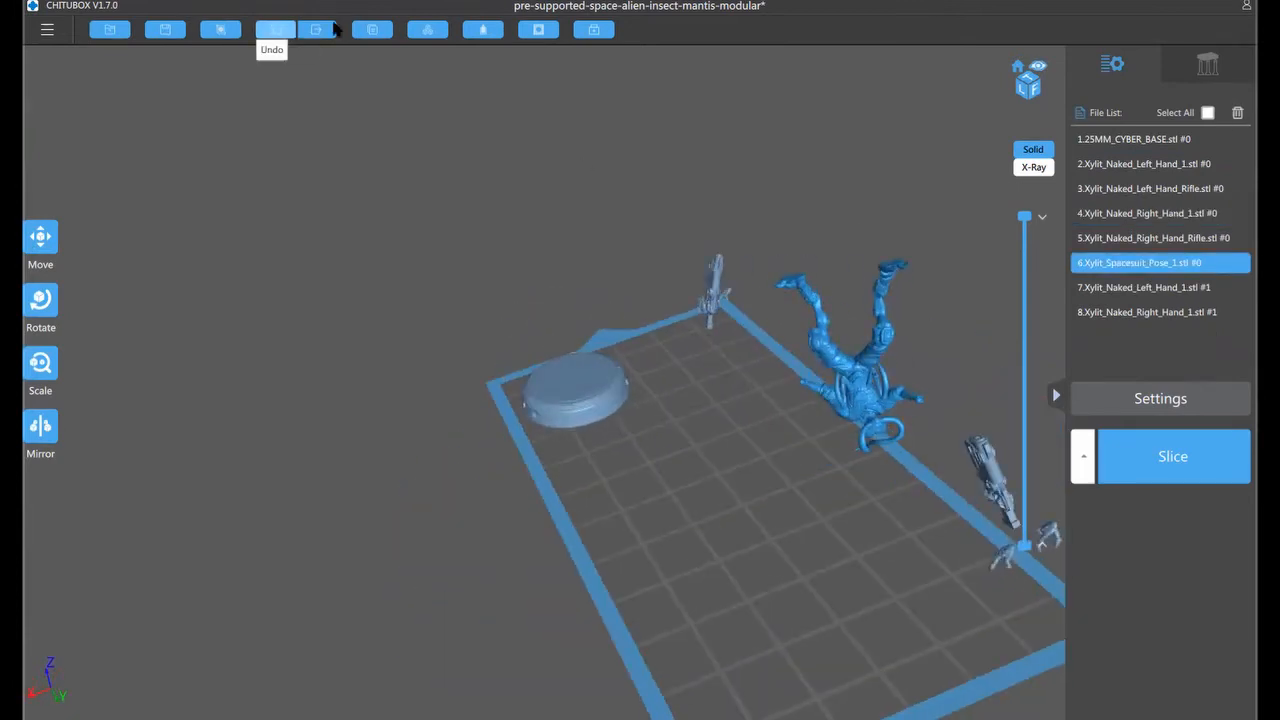
left_click(365, 32)
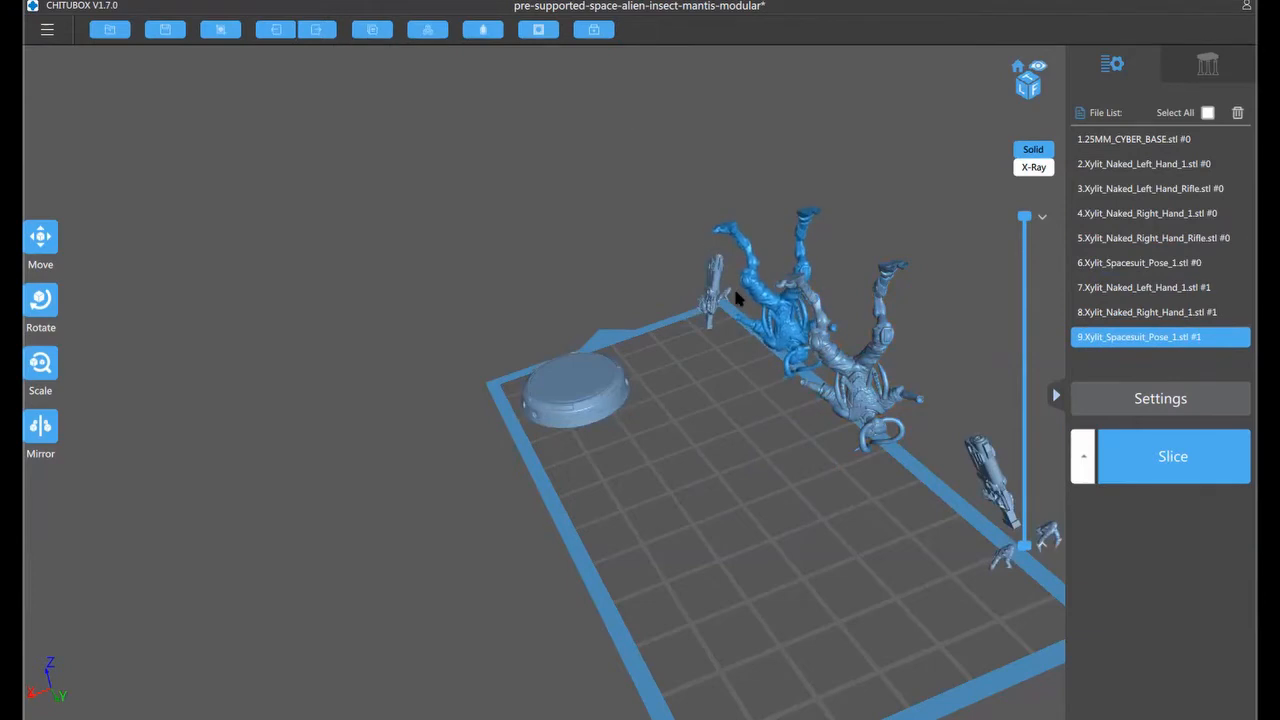
left_click_drag(771, 318, 724, 434)
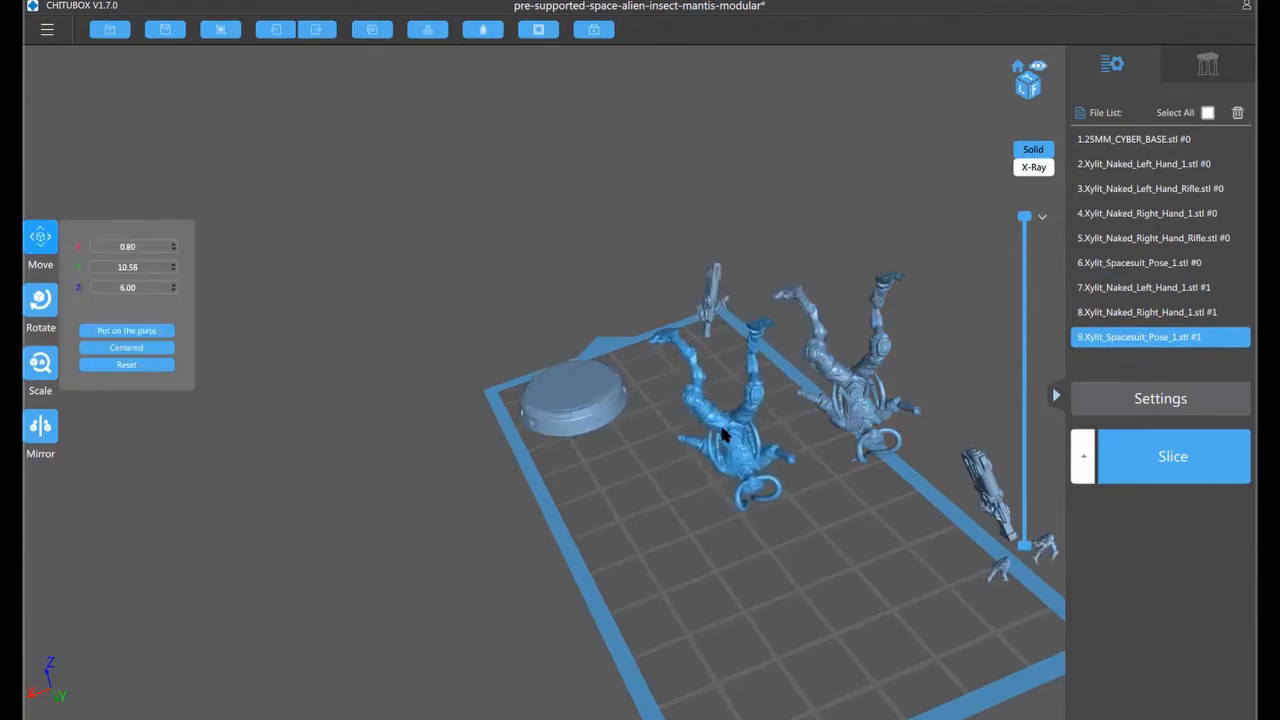
Mirror the copied spacesuit figure along the Y axis
left_click(42, 432)
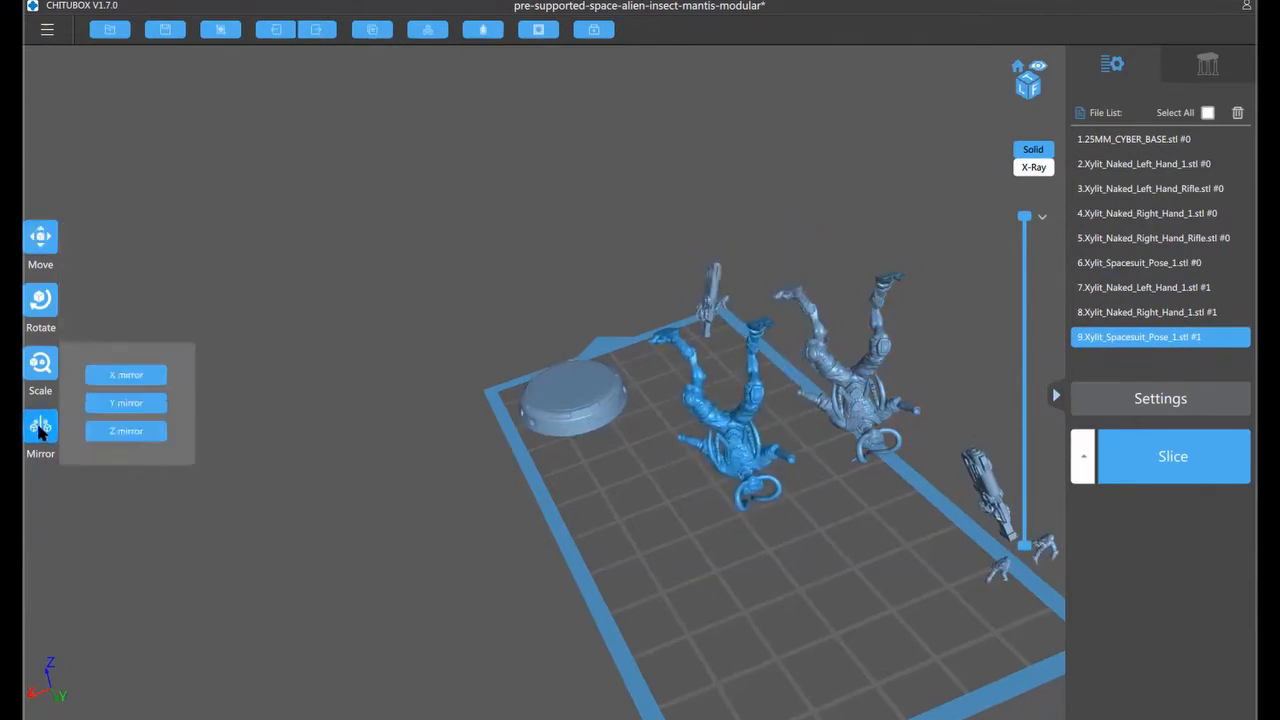
left_click(112, 404)
left_click_drag(560, 480, 751, 505)
left_click(747, 477)
right_click_drag(774, 555, 843, 423)
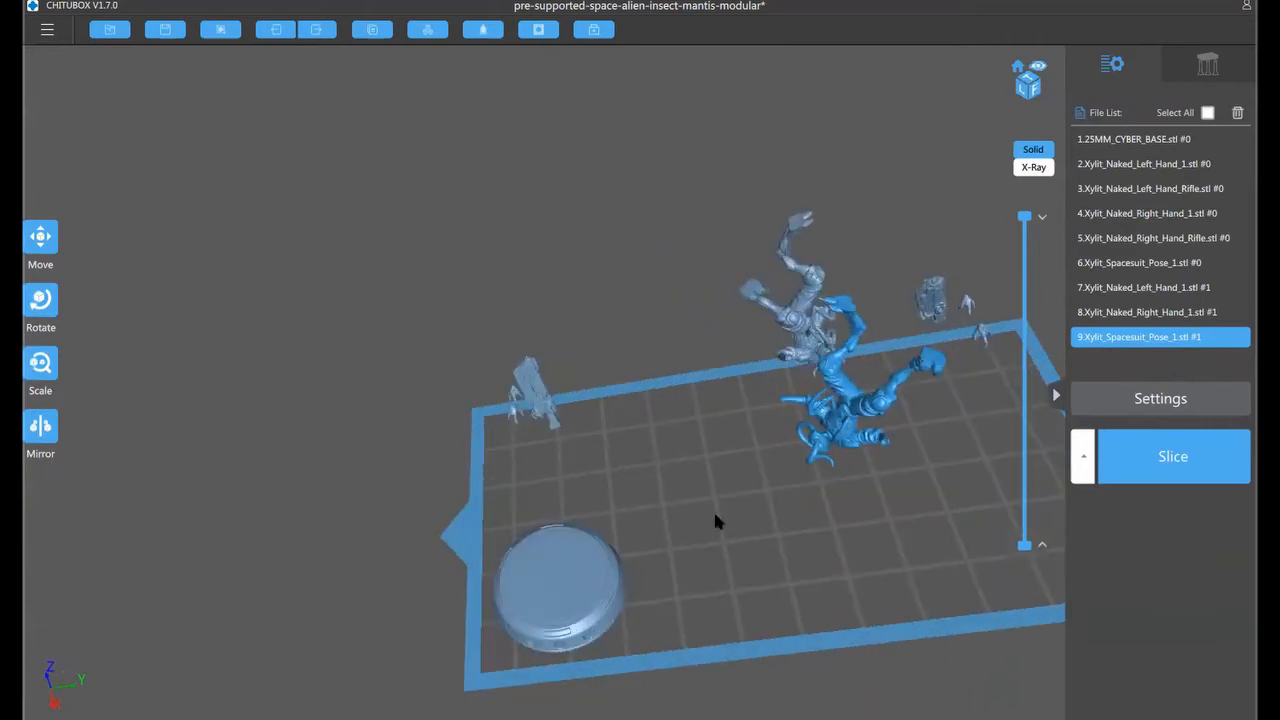
right_click_drag(846, 578, 600, 657)
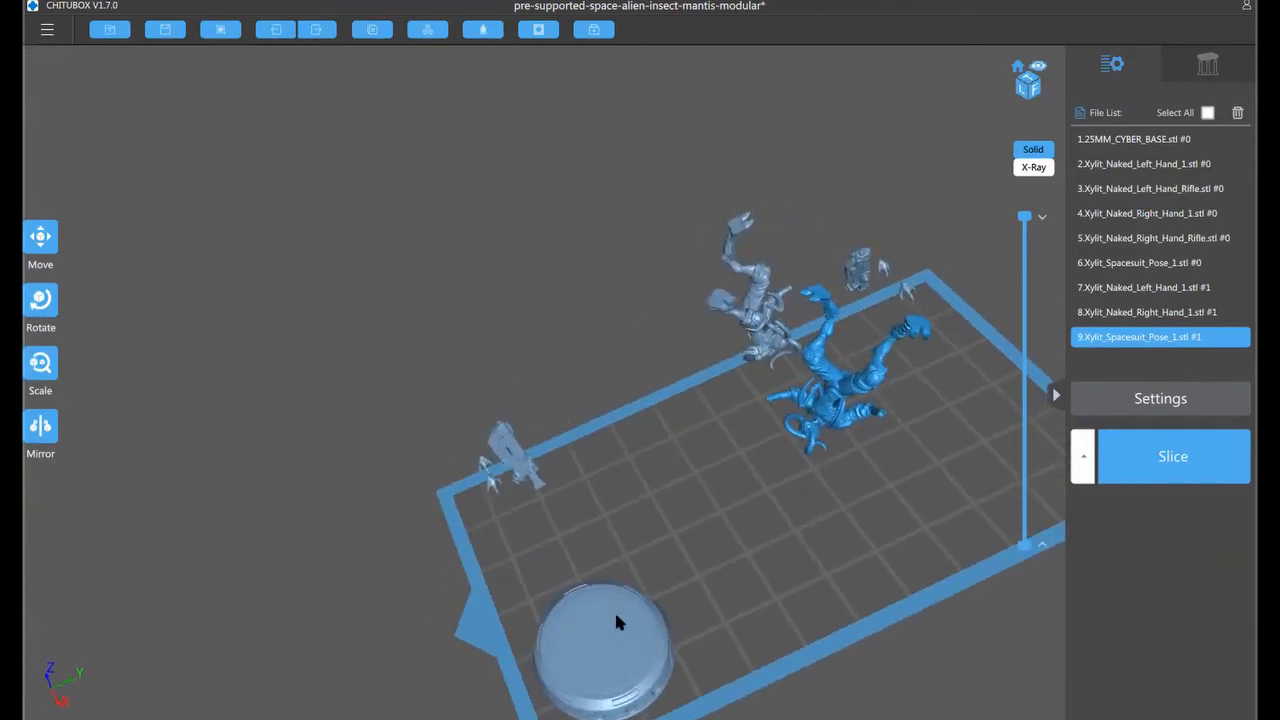
Move the left-hand rifle to about X -16, Y -40.6 and select the 25MM_CYBER_BASE model
mouse_move(509, 446)
left_mouse_down()
mouse_move(562, 445)
mouse_move(531, 447)
left_mouse_up()
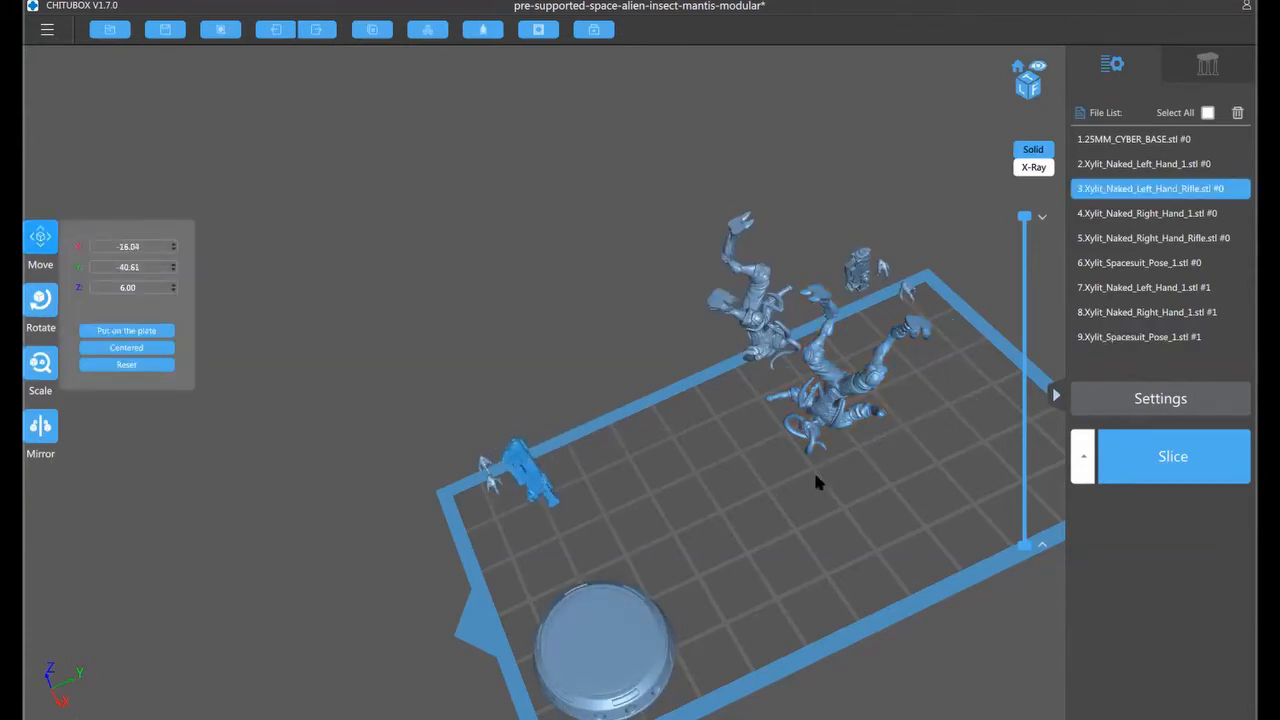
right_click_drag(820, 480, 727, 462)
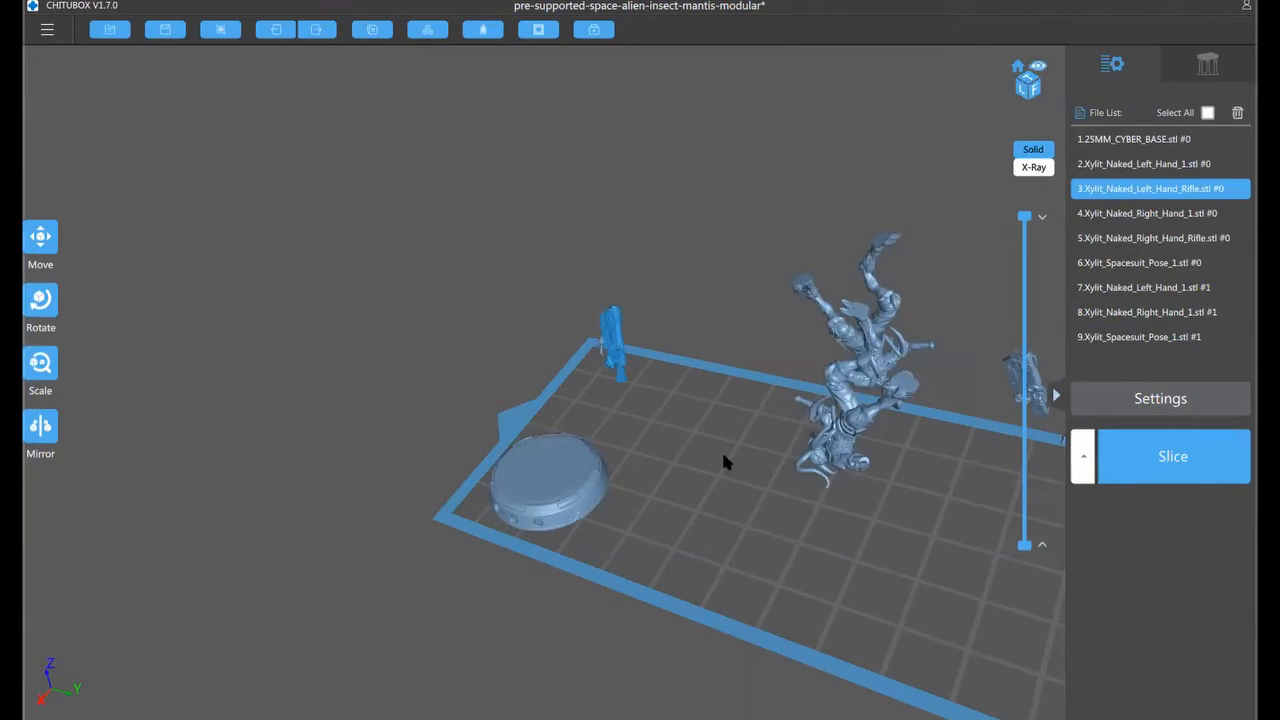
left_click(522, 477)
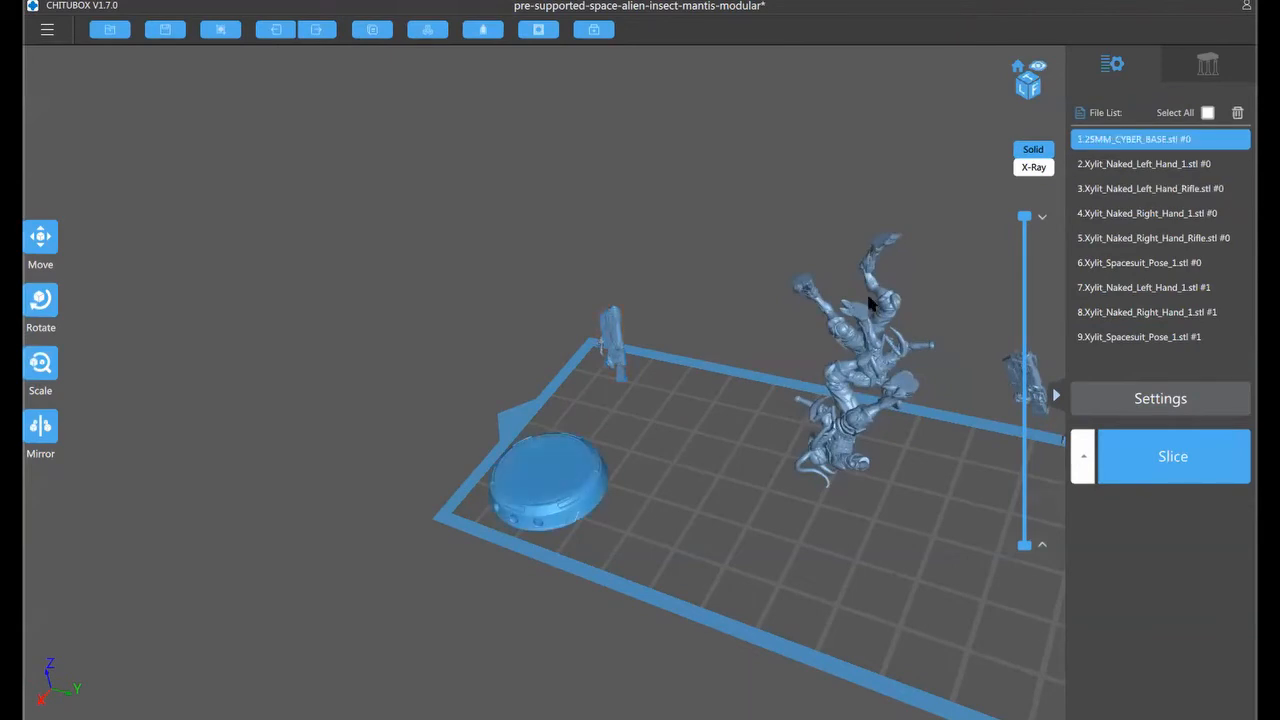
Delete the 25MM_CYBER_BASE model and generate platform supports with the Medium preset for all remaining models
left_click(1236, 114)
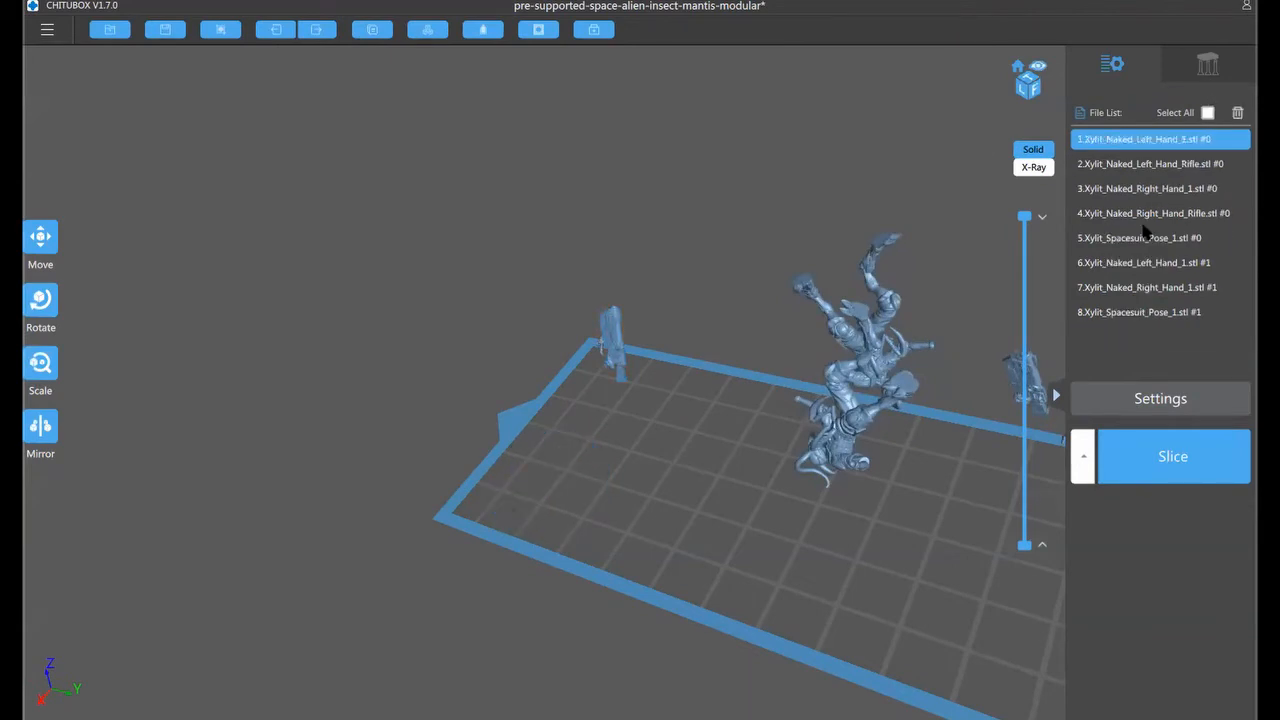
left_click(1209, 114)
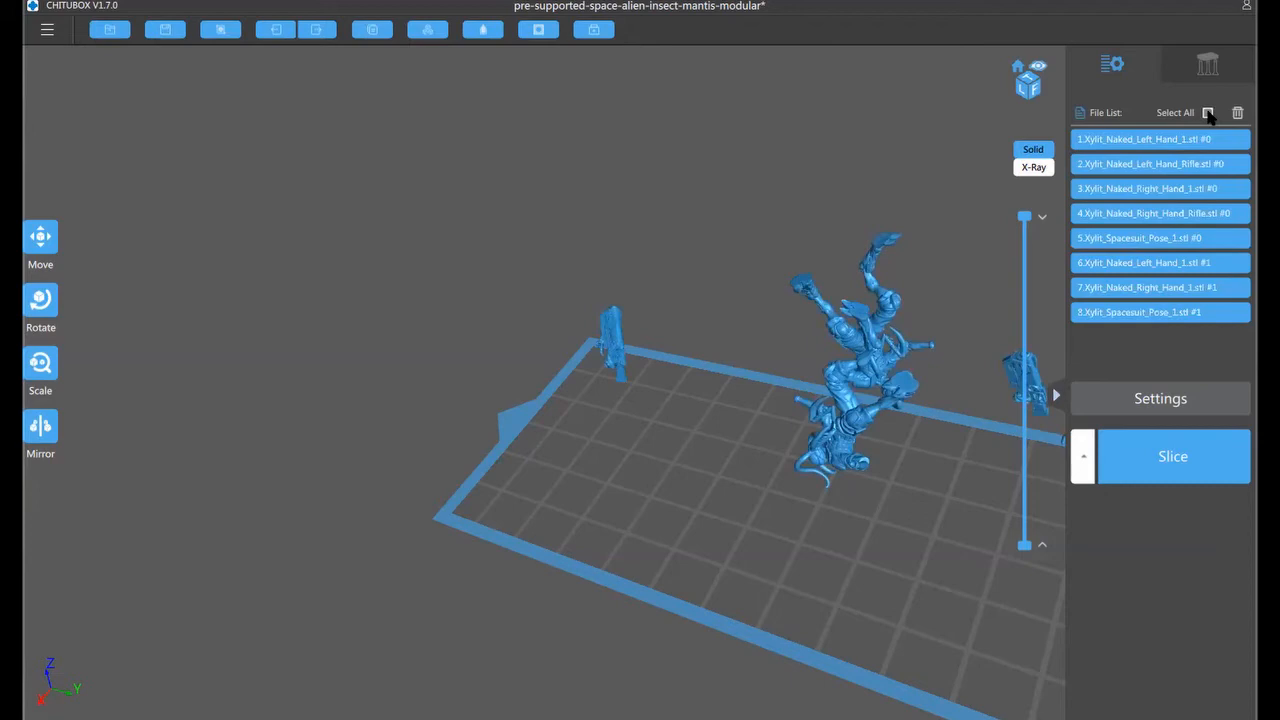
left_click(1208, 66)
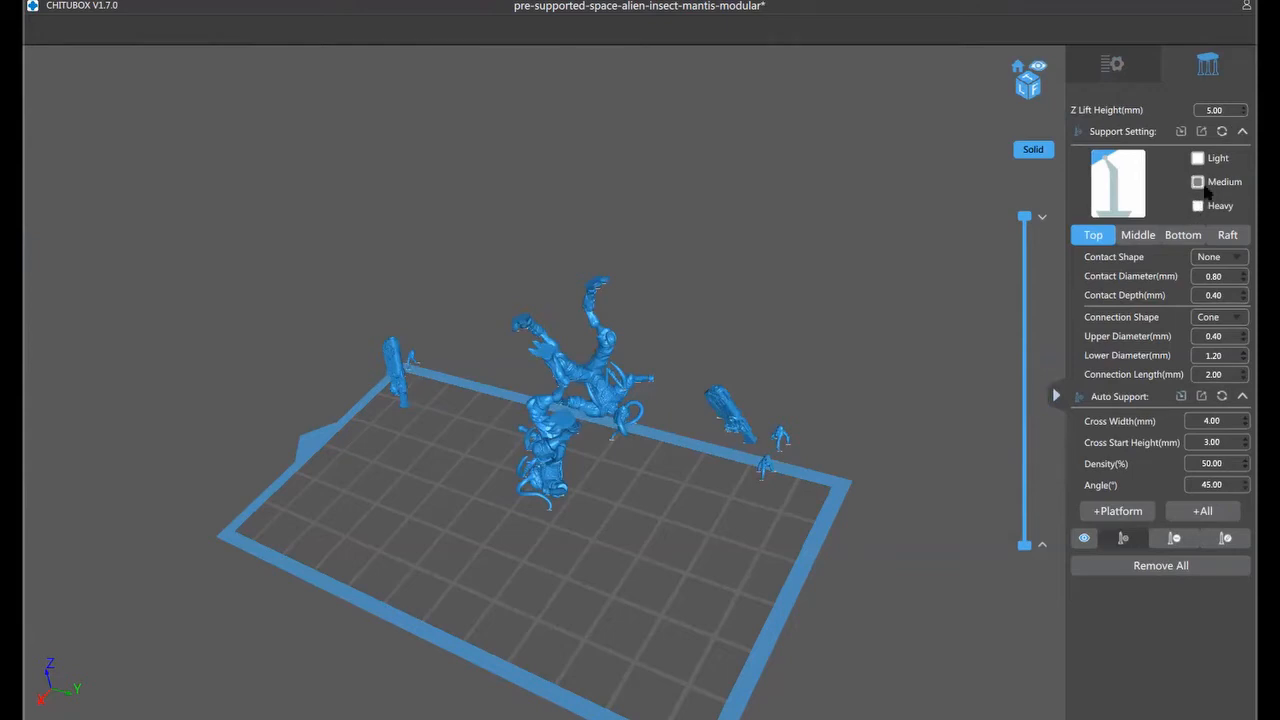
left_click(1143, 235)
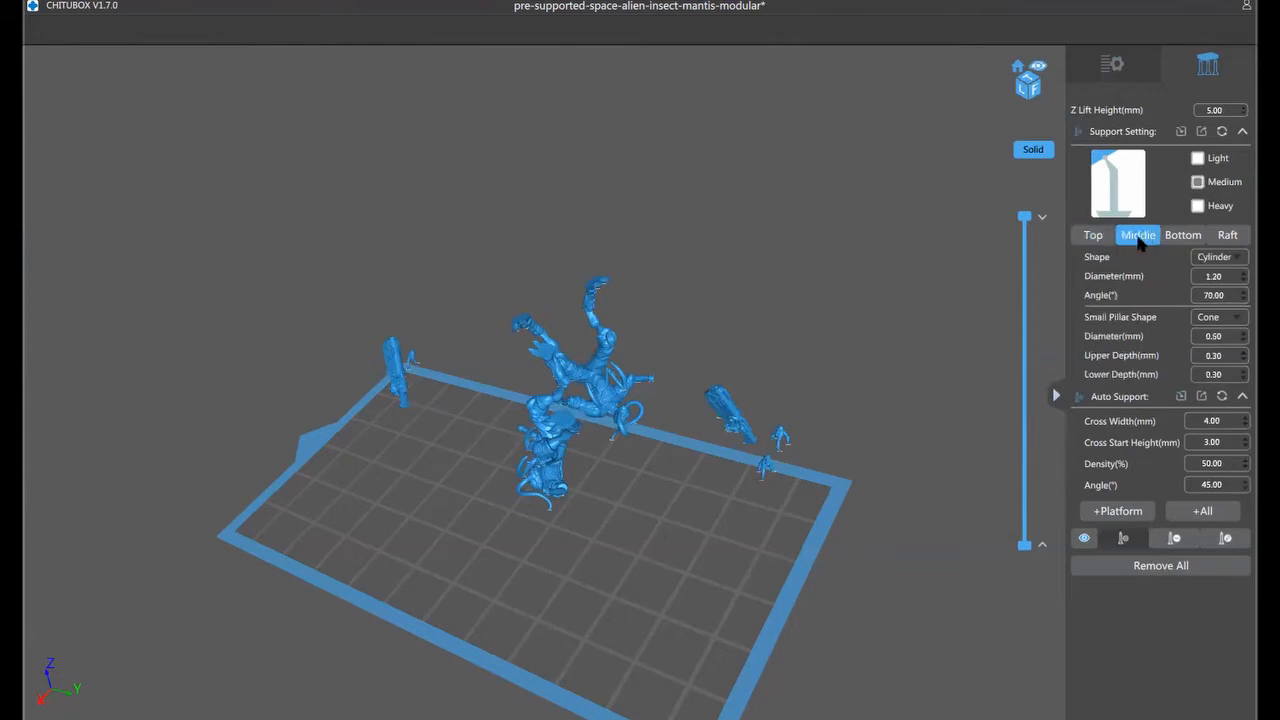
left_click(1093, 235)
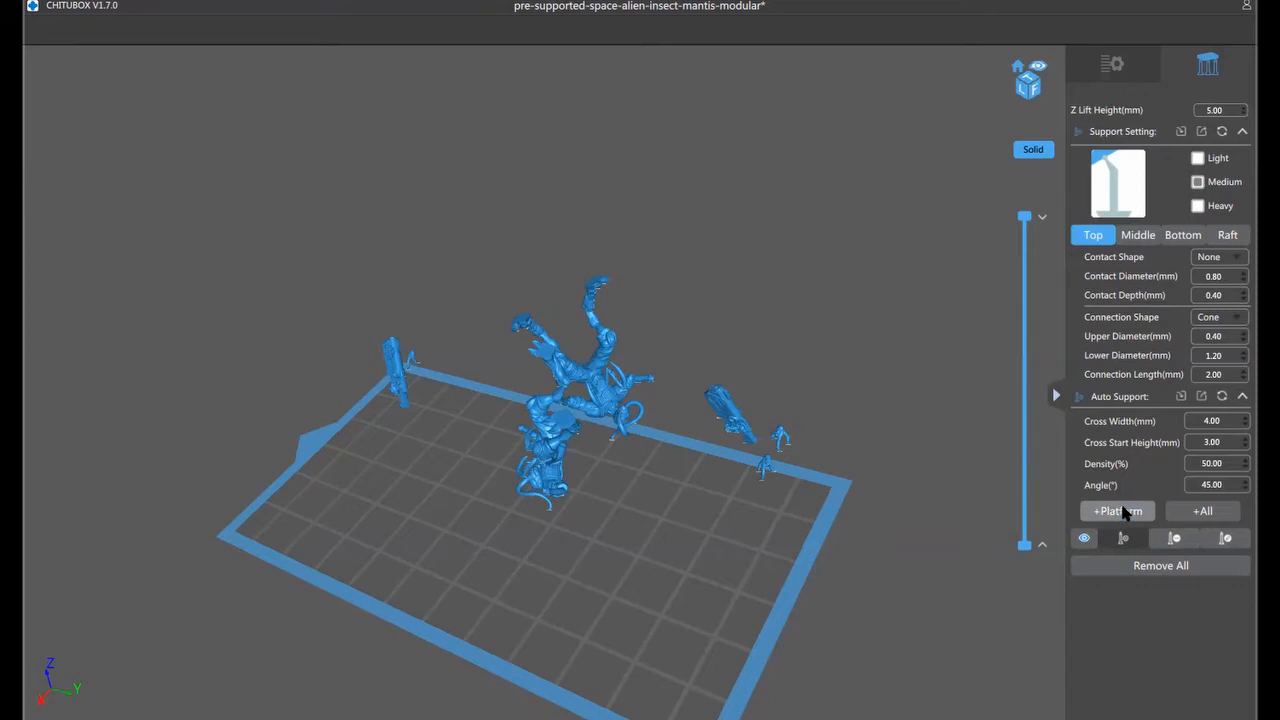
left_click(1118, 511)
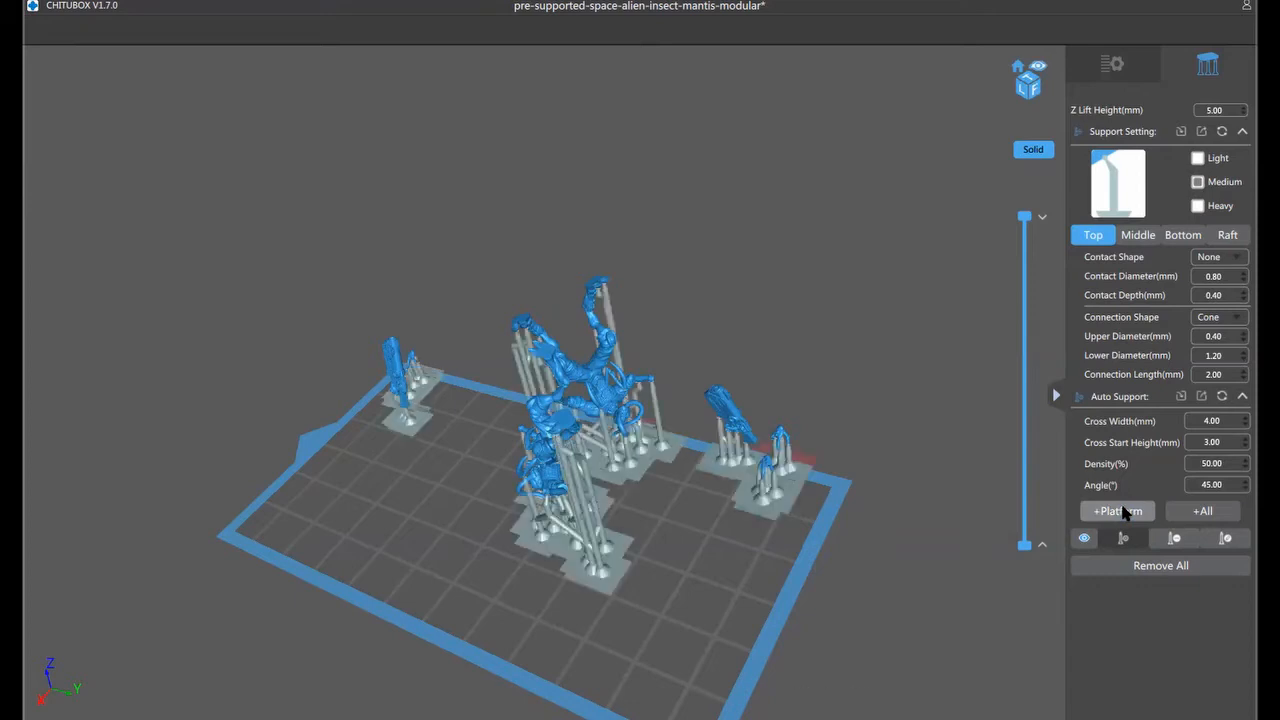
Set the support preset to Light and examine the generated supports under the figures, rifles and hands from all sides
left_click_drag(735, 558, 740, 525)
left_click(1197, 158)
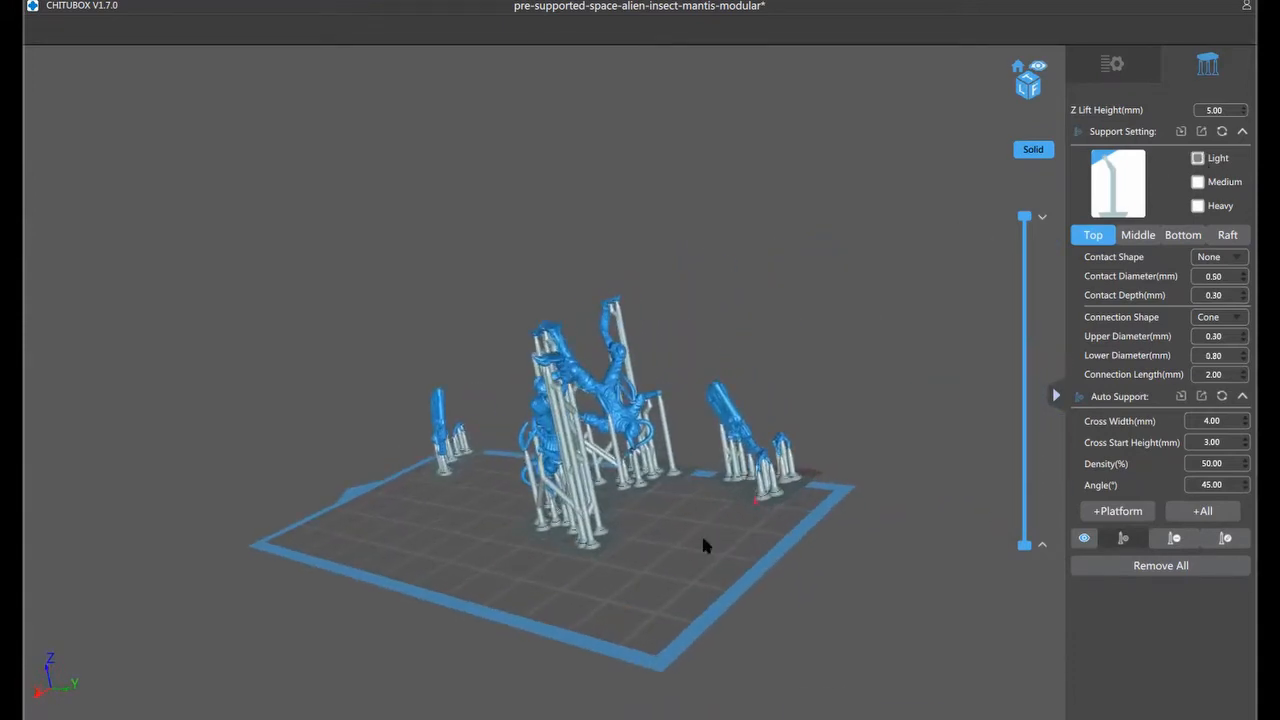
left_click_drag(713, 392, 682, 532)
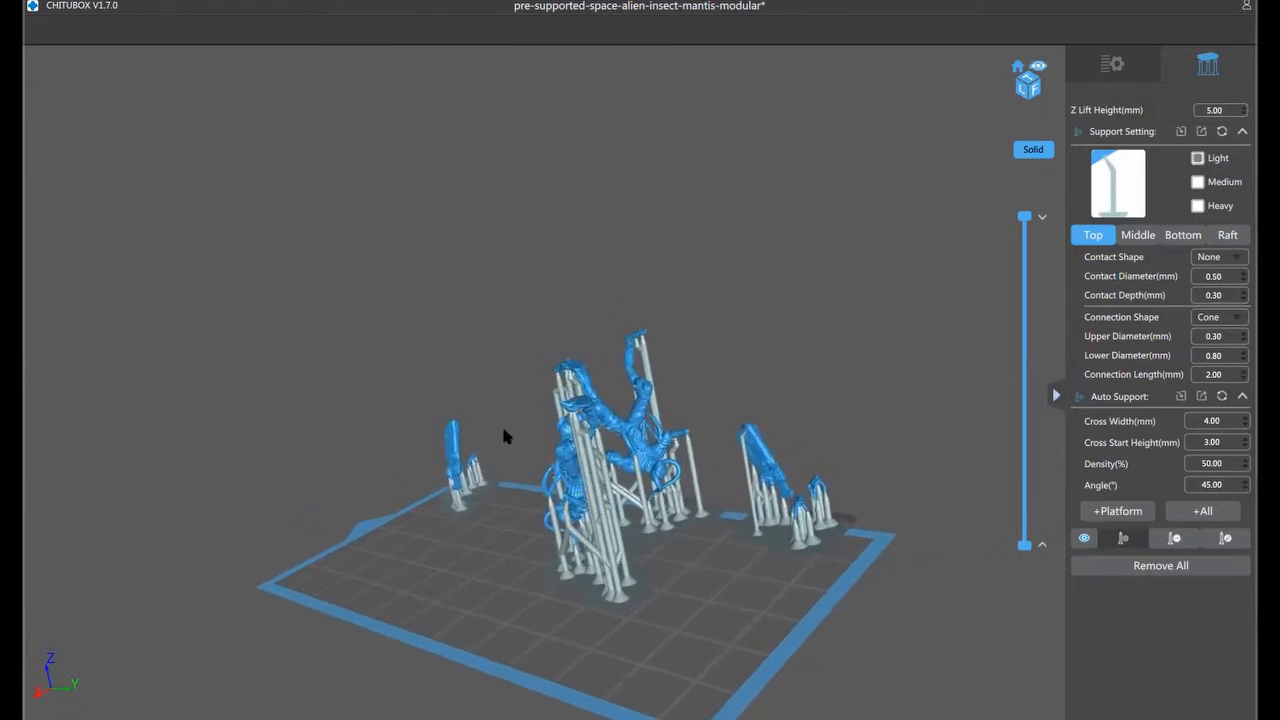
left_click_drag(503, 434, 843, 491)
left_click_drag(1035, 433, 640, 408)
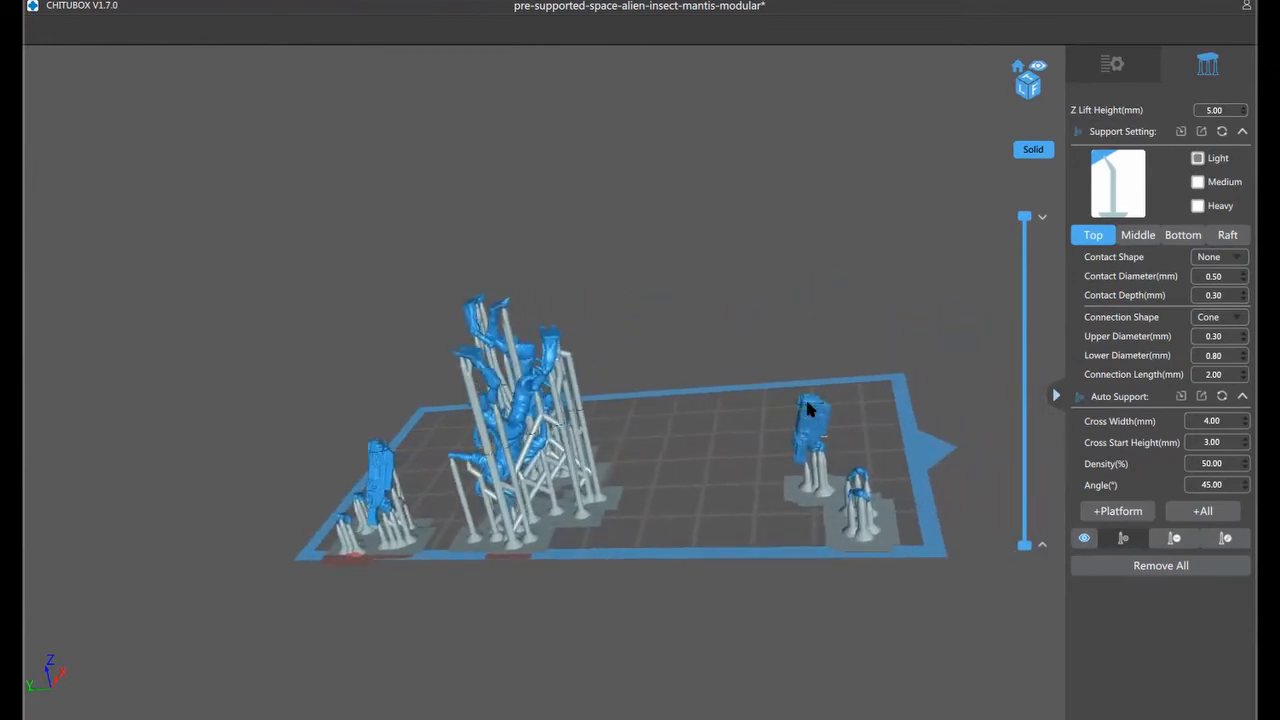
left_click_drag(810, 410, 866, 590)
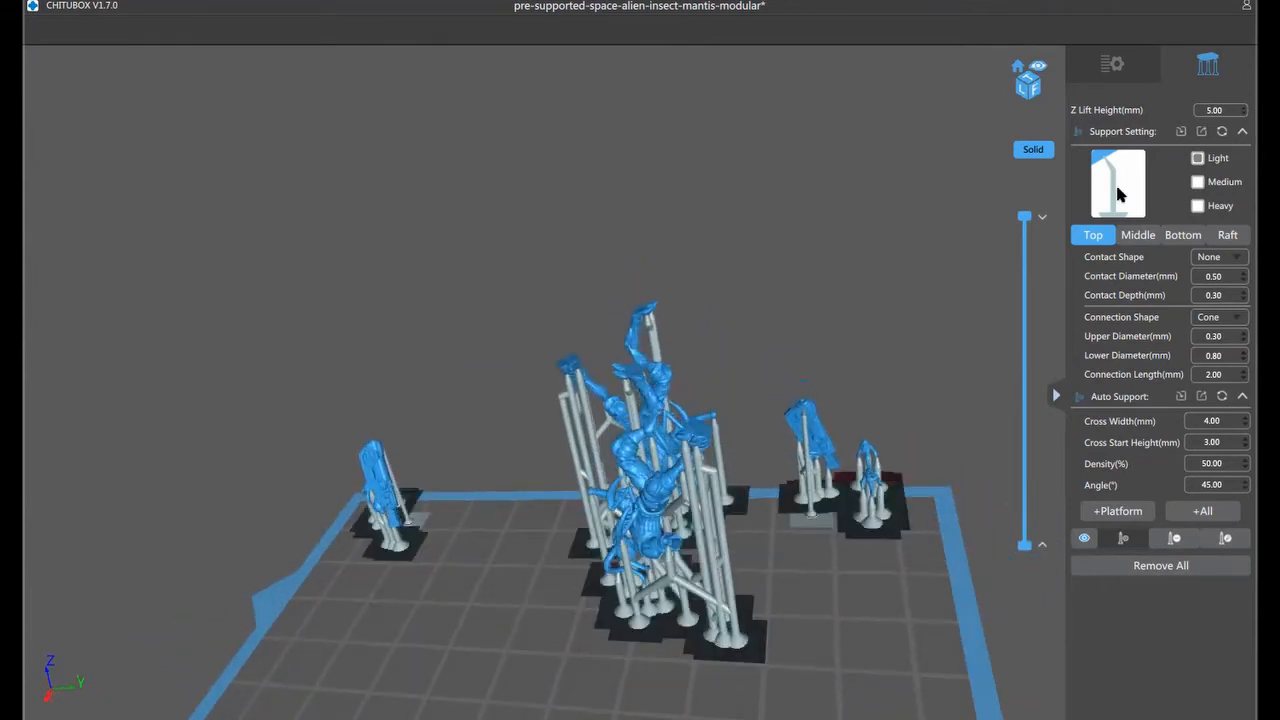
Clear the selection of all models and move the mirrored Xylit_Spacesuit_Pose_1 copy to about X 17.7, Y 3.4
left_click(1115, 66)
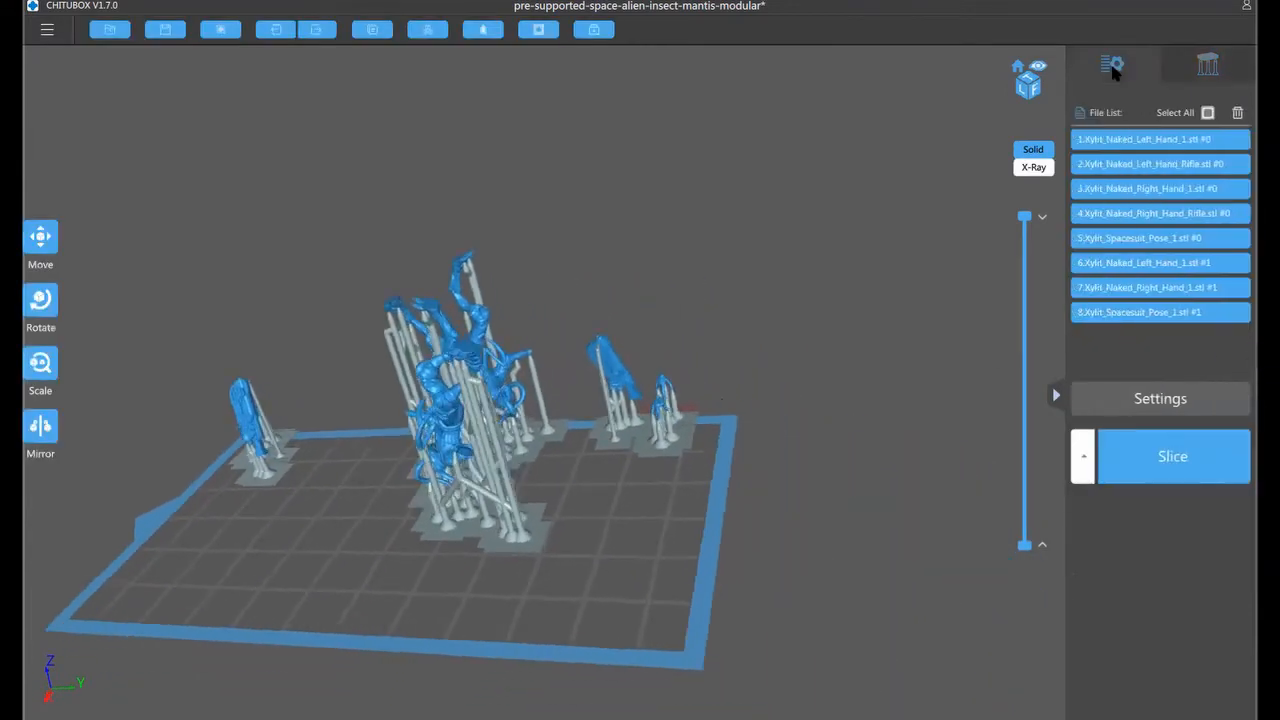
left_click_drag(607, 587, 686, 557)
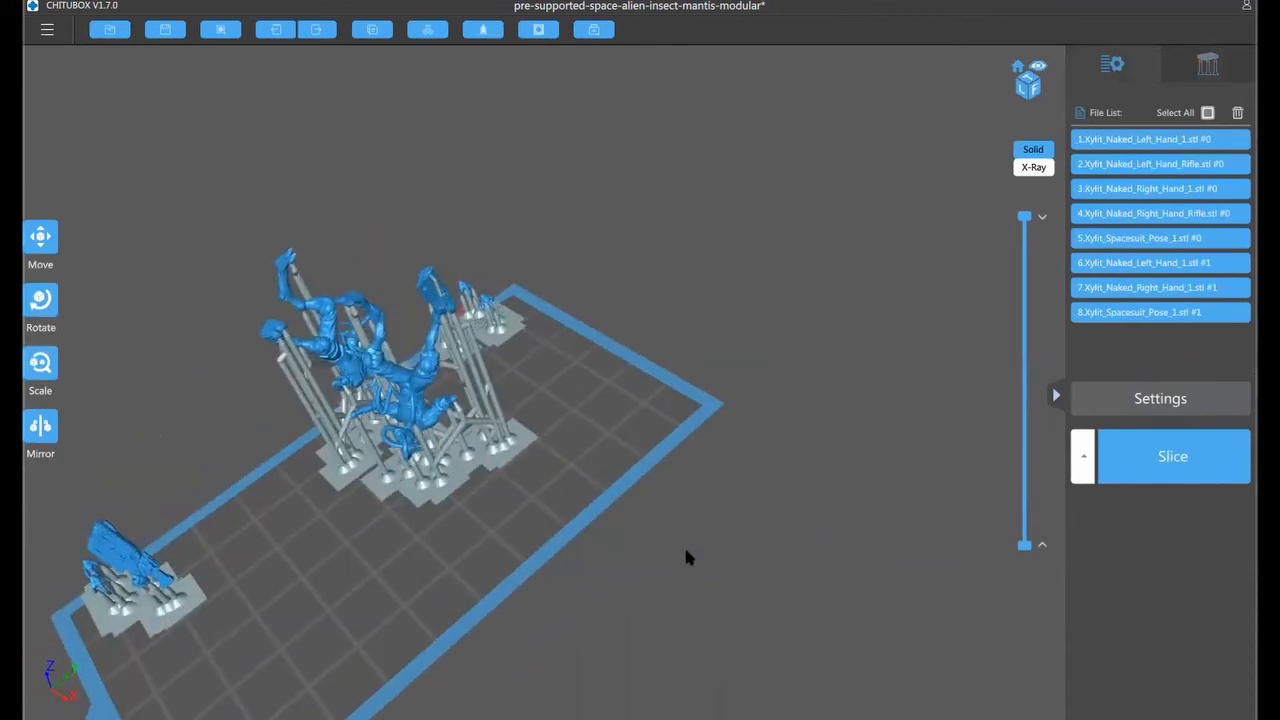
left_click(1207, 113)
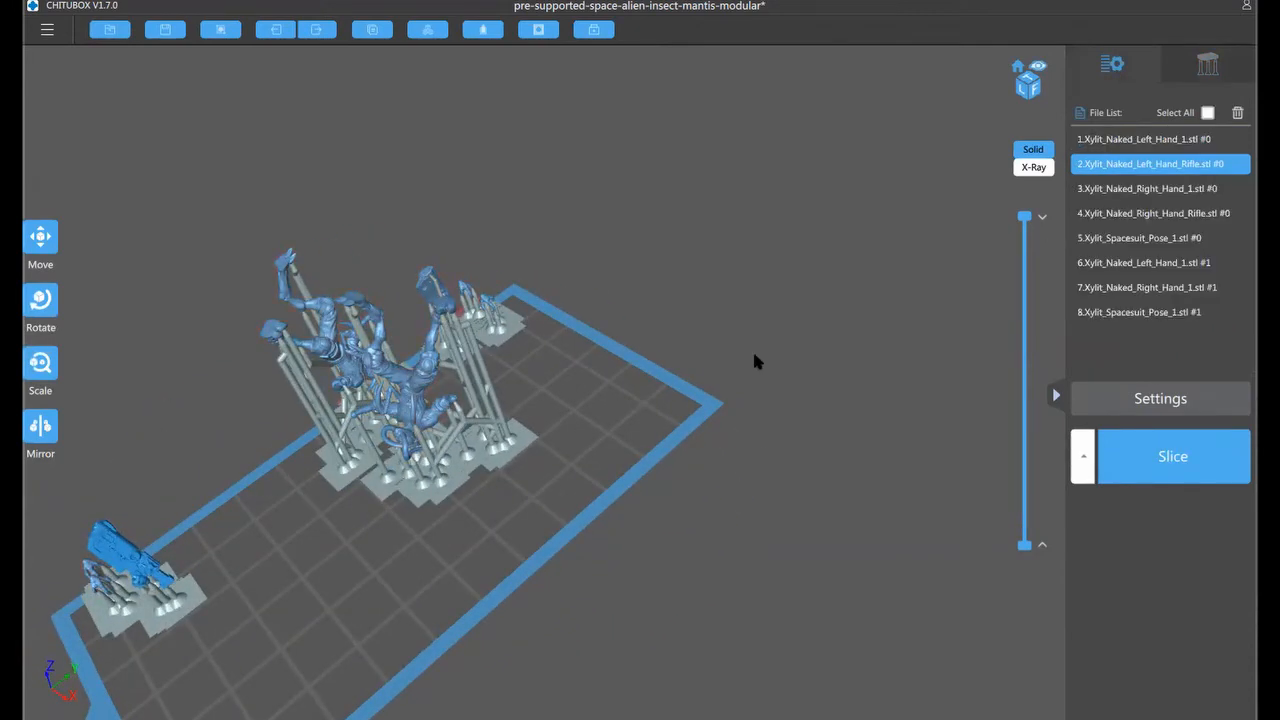
left_click_drag(757, 358, 925, 397)
left_click_drag(1017, 380, 280, 495)
left_click(372, 540)
left_click(462, 485)
mouse_move(464, 490)
left_mouse_down()
mouse_move(432, 473)
mouse_move(460, 482)
left_mouse_up()
right_click_drag(420, 545, 680, 547)
left_click(453, 521)
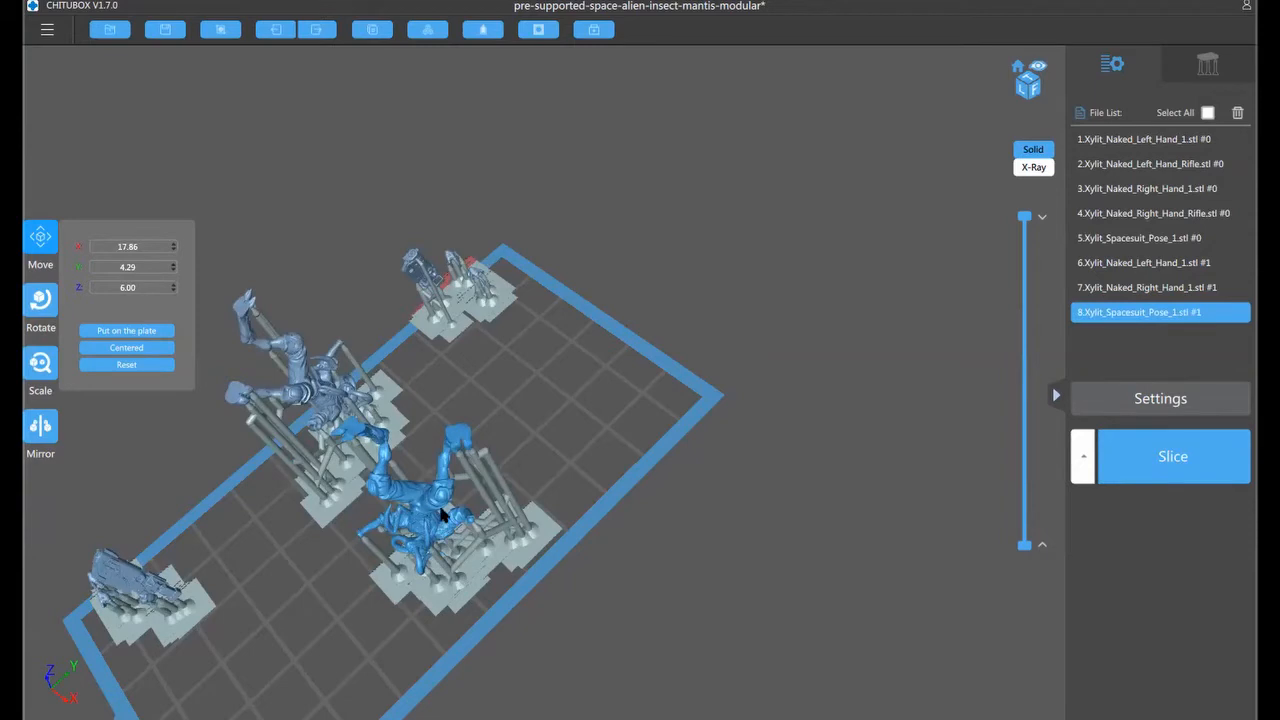
left_click_drag(444, 510, 437, 518)
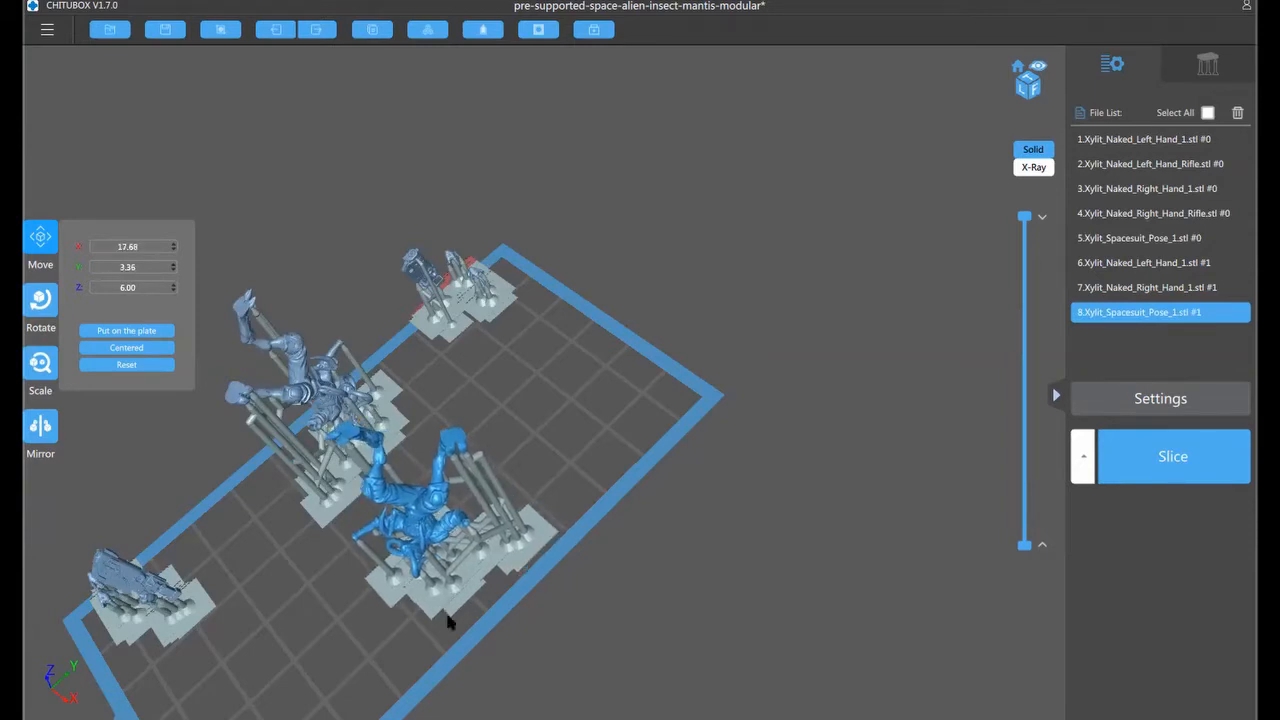
Move the two rifles from the ends of the plate into the space between the two spacesuit figures
left_click_drag(430, 322, 422, 485)
right_click_drag(490, 511, 565, 584)
left_click_drag(565, 591, 420, 482)
right_click_drag(558, 550, 765, 568)
left_click_drag(399, 566, 414, 532)
Place Xylit_Naked_Left_Hand_1 #0 next to the figures' supports and Xylit_Naked_Right_Hand_1 #0 at about X -8.5, Y 13.4
left_click(540, 715)
left_click(40, 300)
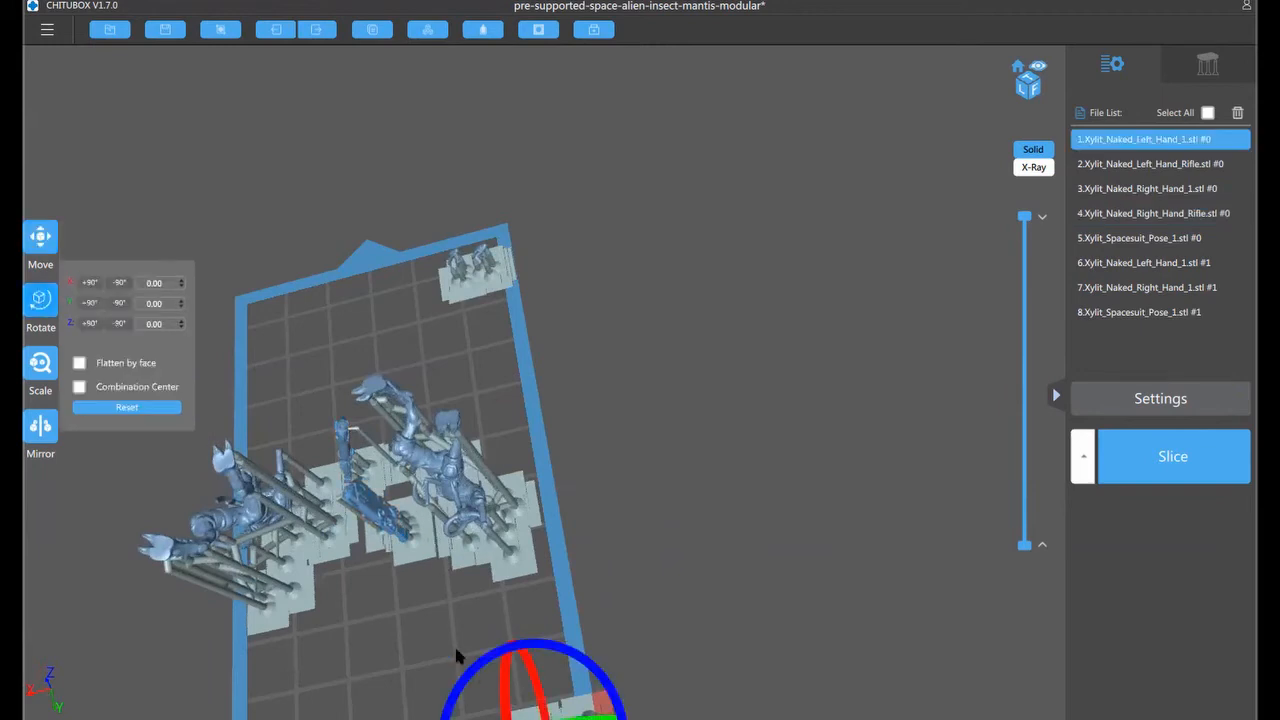
left_click(640, 632)
scroll(643, 640, "down", 2)
left_click_drag(661, 515, 686, 426)
scroll(686, 426, "up", 1)
left_click_drag(558, 636, 360, 500)
left_click(612, 634)
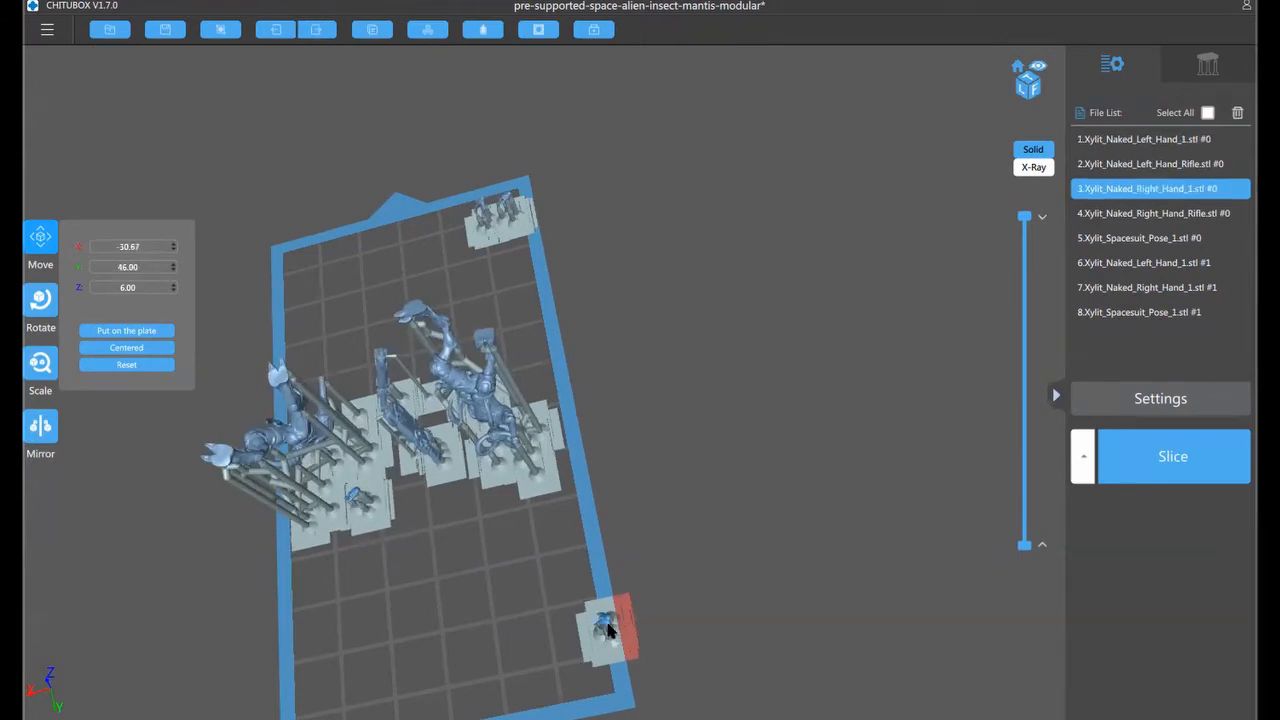
left_click_drag(612, 634, 460, 472)
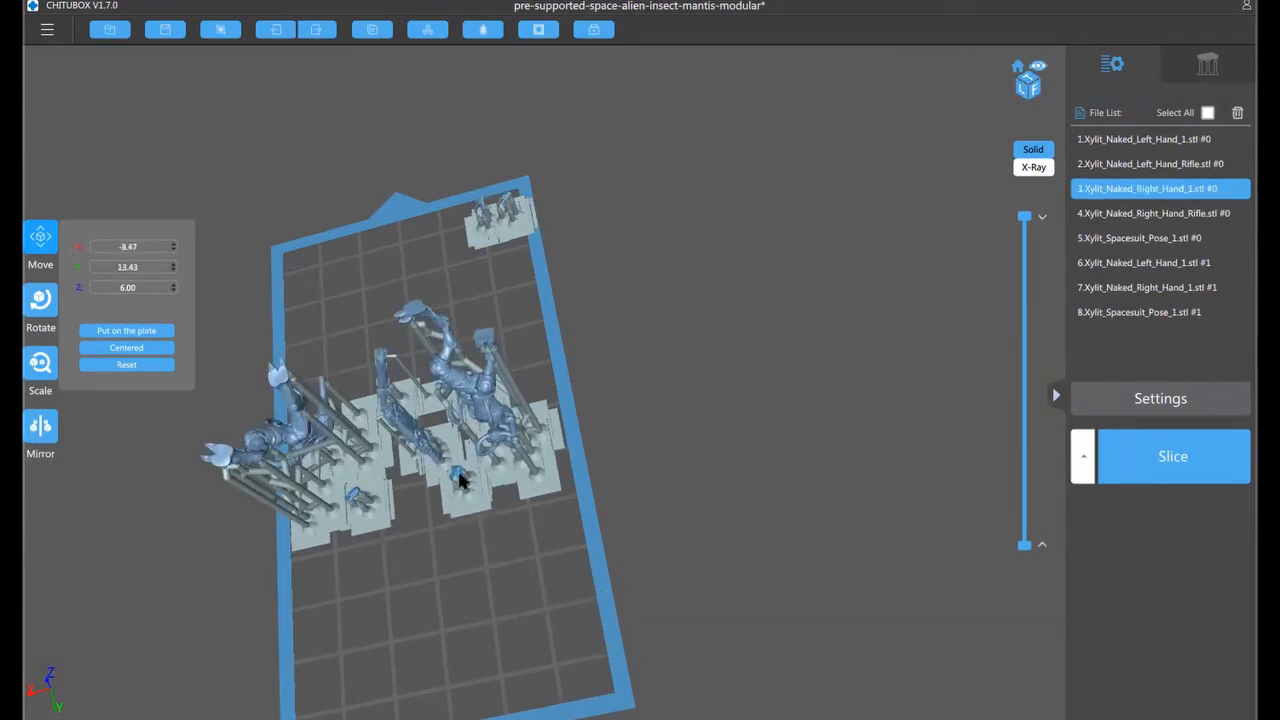
Move Xylit_Naked_Left_Hand_1 #1 to about X -24.2, Y -5.2 and Xylit_Naked_Right_Hand_1 #1 to about X 23.6, Y -10.7
right_click_drag(541, 508, 580, 666)
left_click(580, 672)
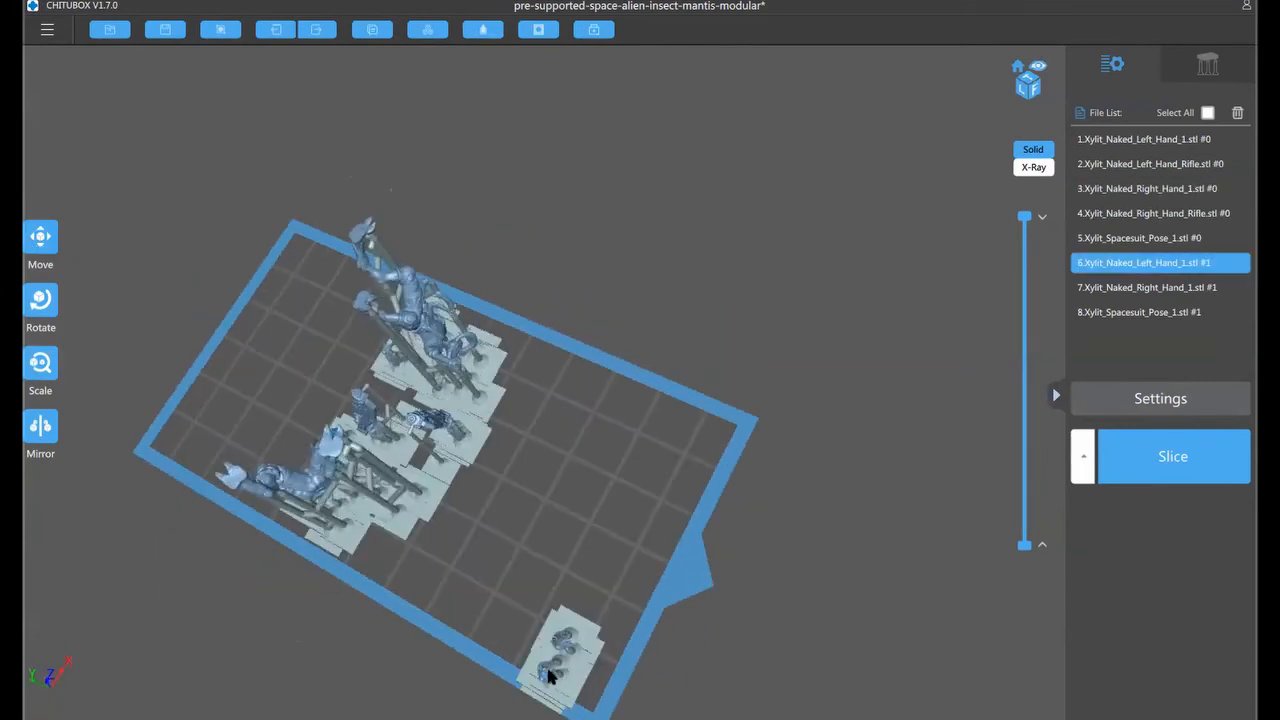
left_click_drag(580, 672, 362, 540)
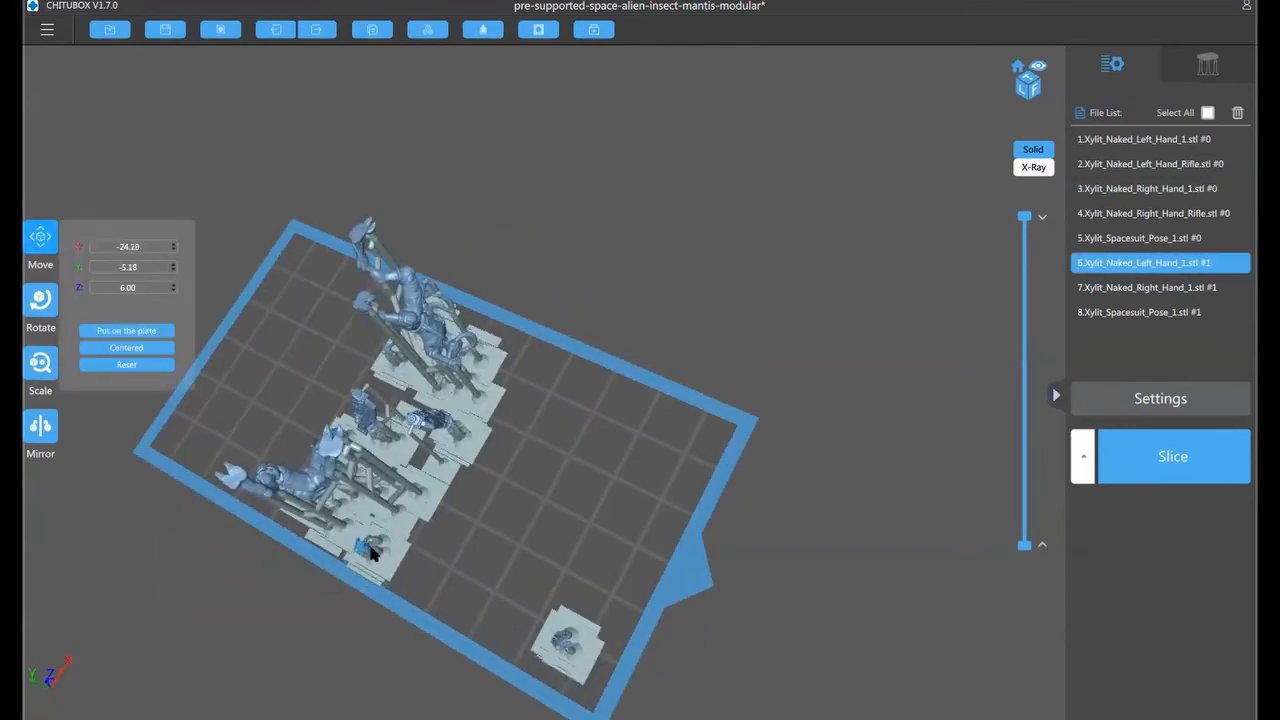
left_click(562, 645)
left_click_drag(562, 645, 510, 347)
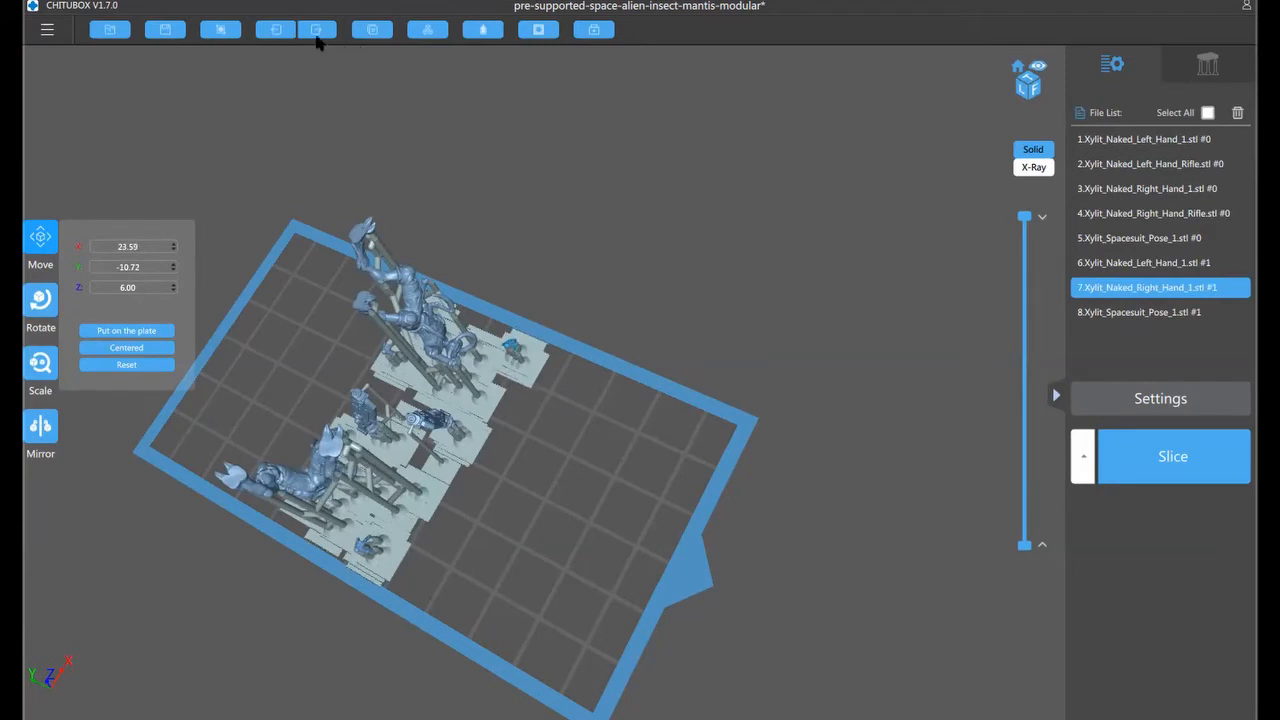
Clone Xylit_Naked_Right_Hand_1 #1 and Xylit_Naked_Left_Hand_1 #1 and place the copies beside the spacesuit figures
left_click(370, 30)
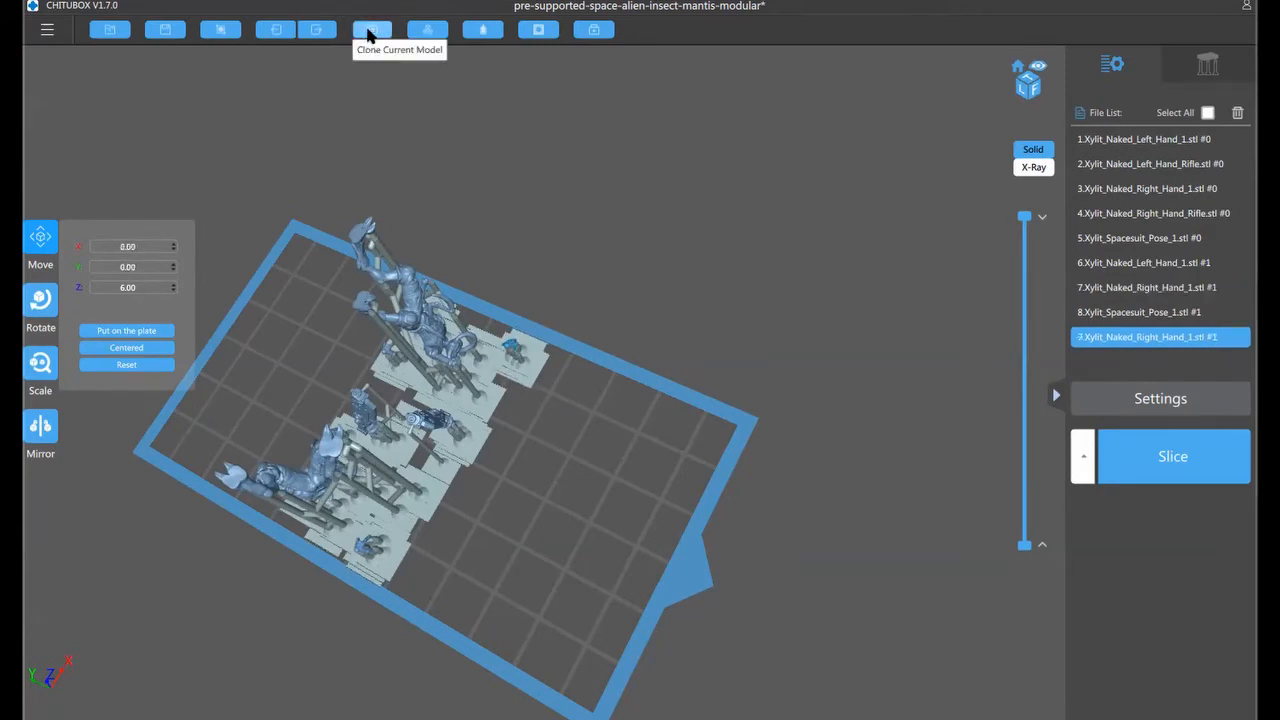
left_click(370, 548)
left_click(368, 33)
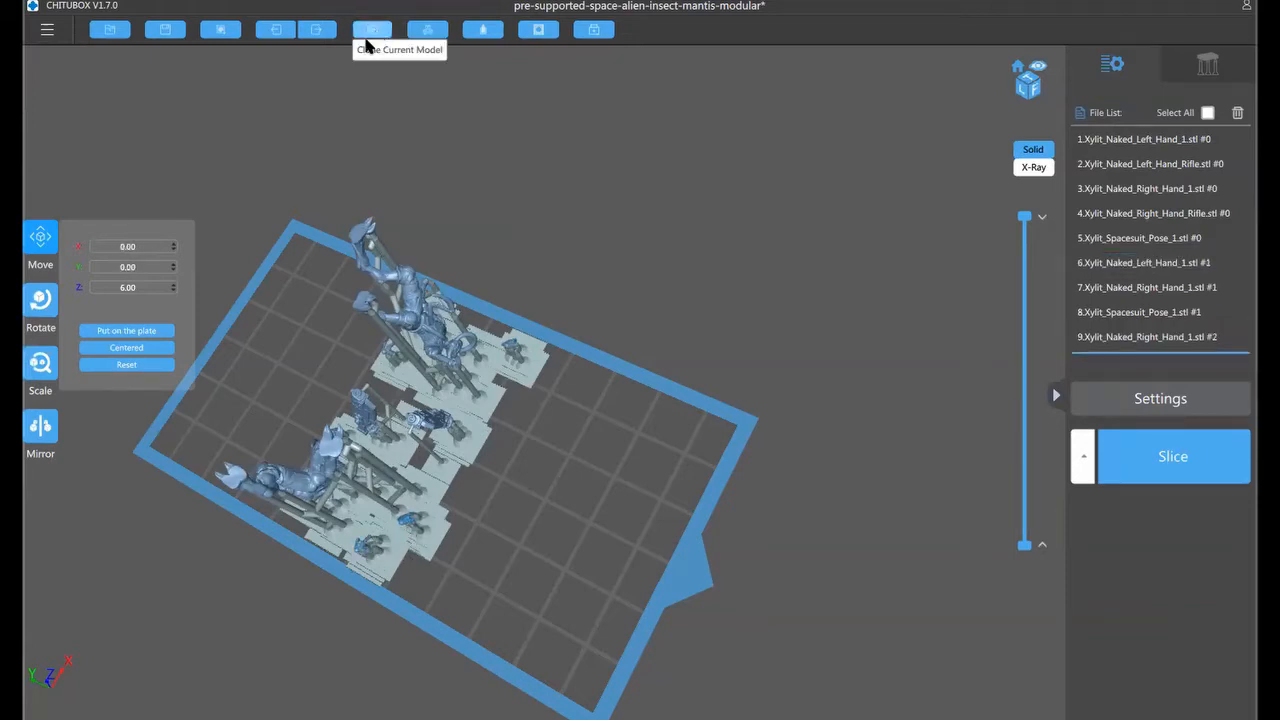
mouse_move(391, 557)
left_mouse_down()
mouse_move(486, 543)
mouse_move(508, 393)
mouse_move(496, 389)
left_mouse_up()
left_click_drag(545, 476, 477, 507)
left_click_drag(556, 512, 440, 490)
Check the overall print height and examine the compactly arranged models from several sides
left_click(446, 416)
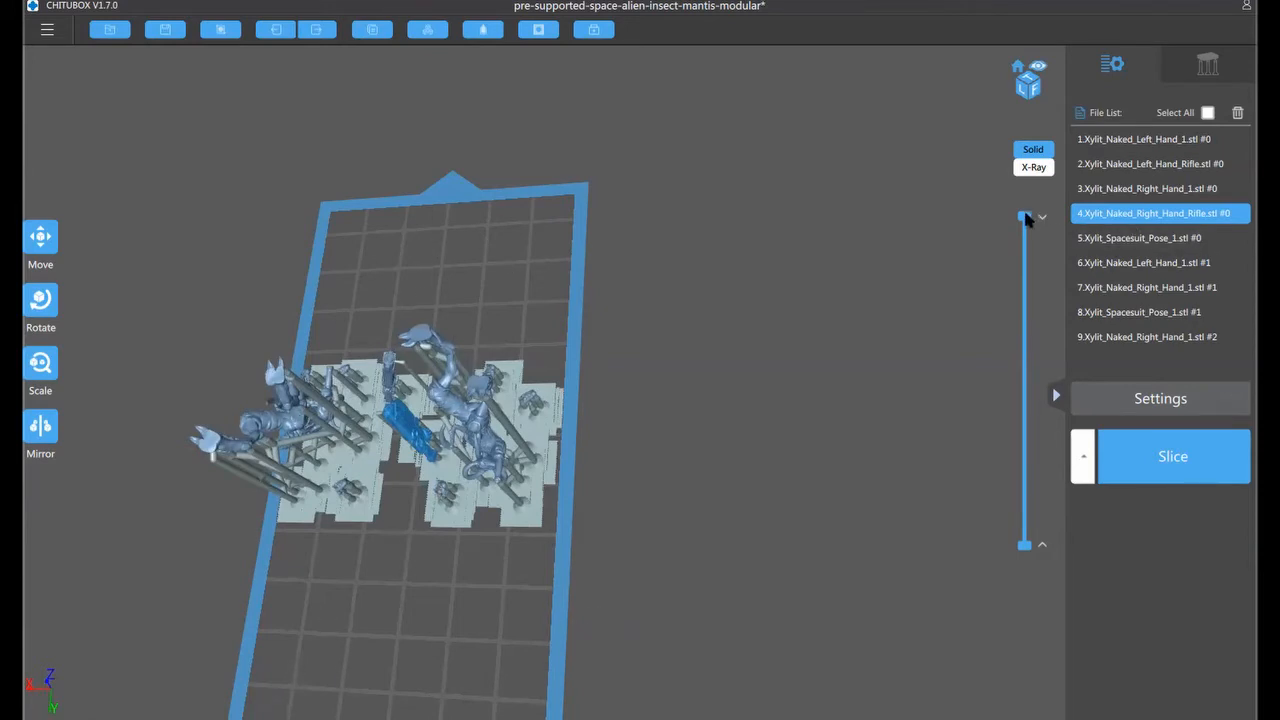
mouse_move(1028, 220)
left_mouse_down()
mouse_move(1023, 545)
mouse_move(1036, 219)
mouse_move(1024, 218)
left_mouse_up()
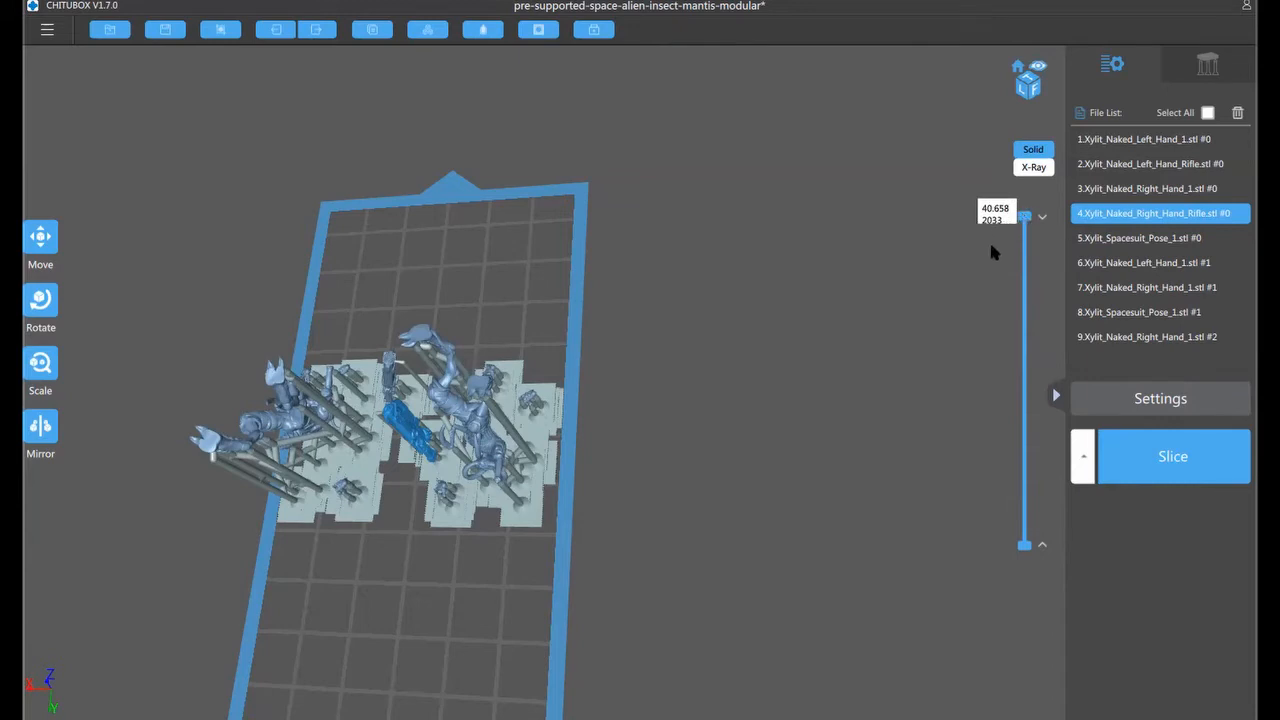
left_click_drag(826, 441, 697, 352)
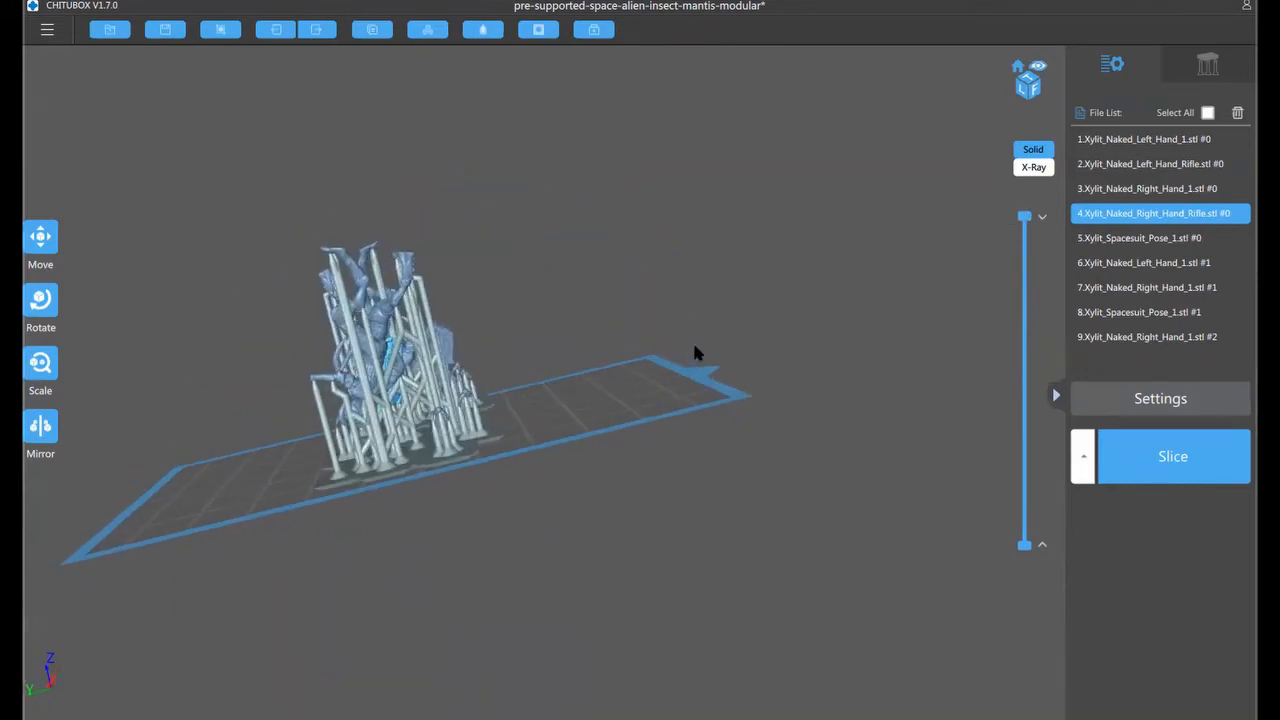
left_click_drag(513, 397, 660, 440)
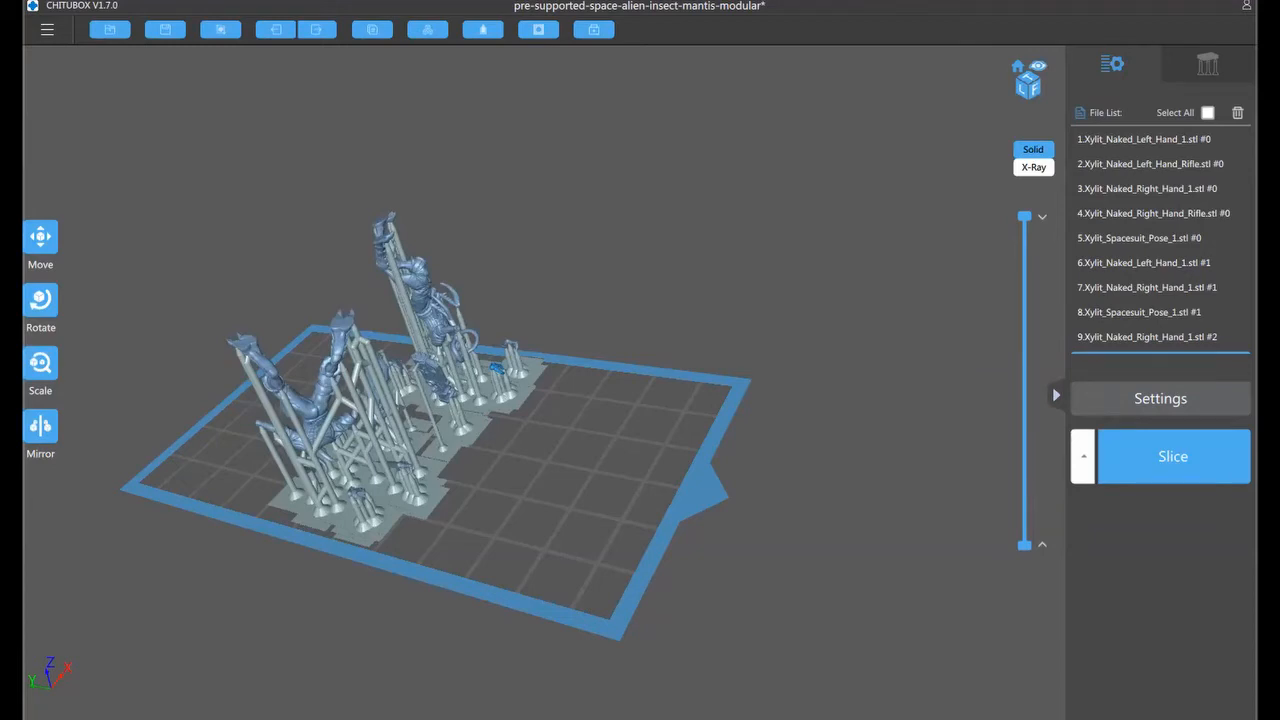
left_click_drag(737, 451, 407, 402)
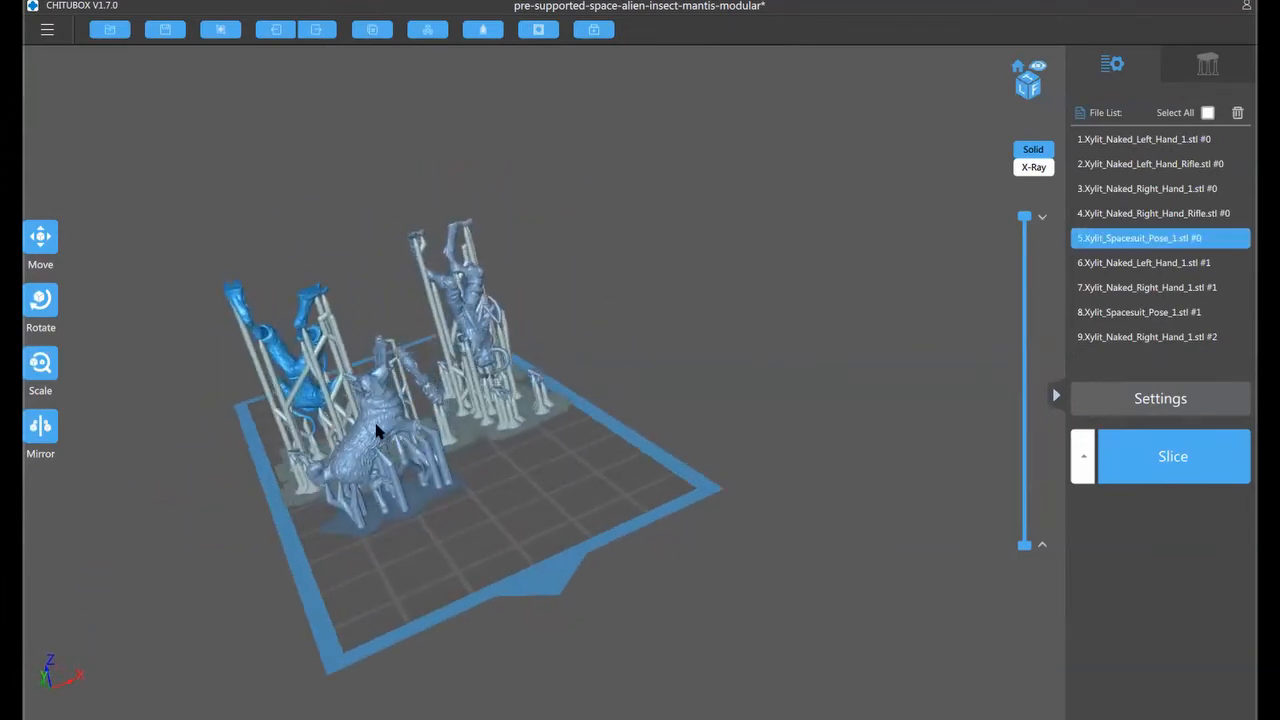
Move the pre-supported dog-like animal to about X -15.9, Y -24.2 and scale it uniformly to 60%
left_click_drag(374, 419, 355, 440)
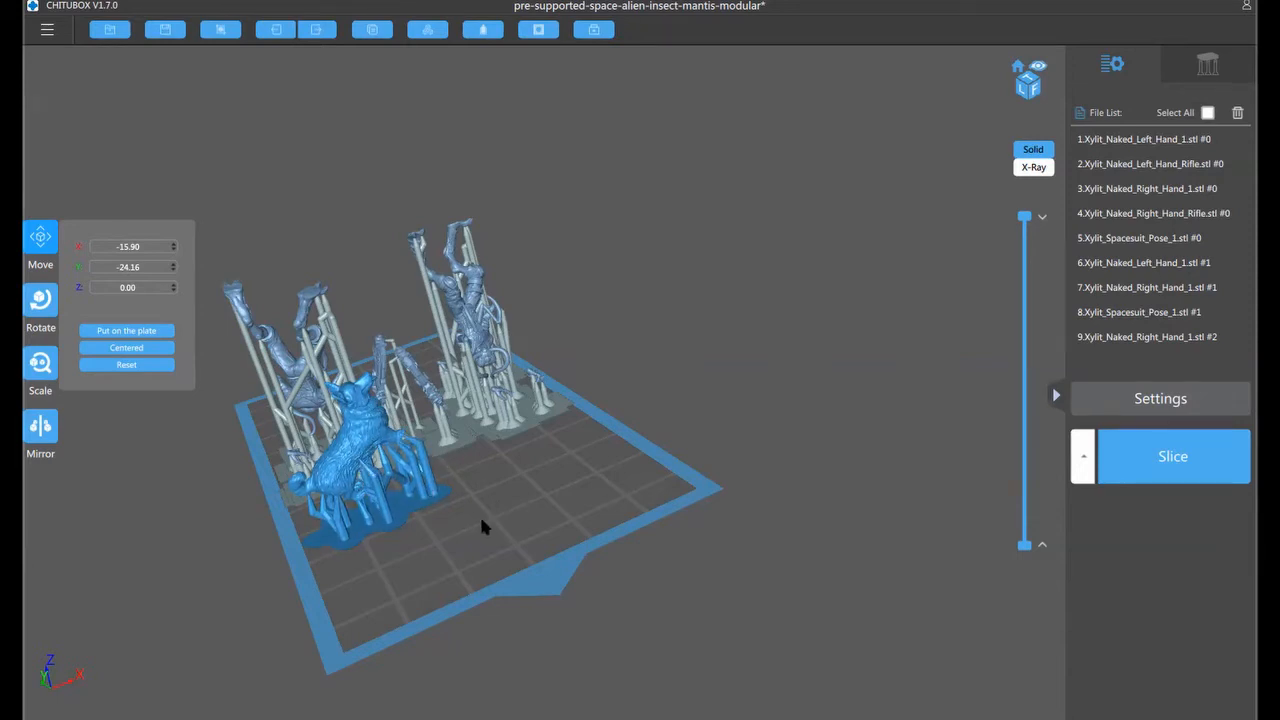
right_click_drag(480, 516, 545, 547)
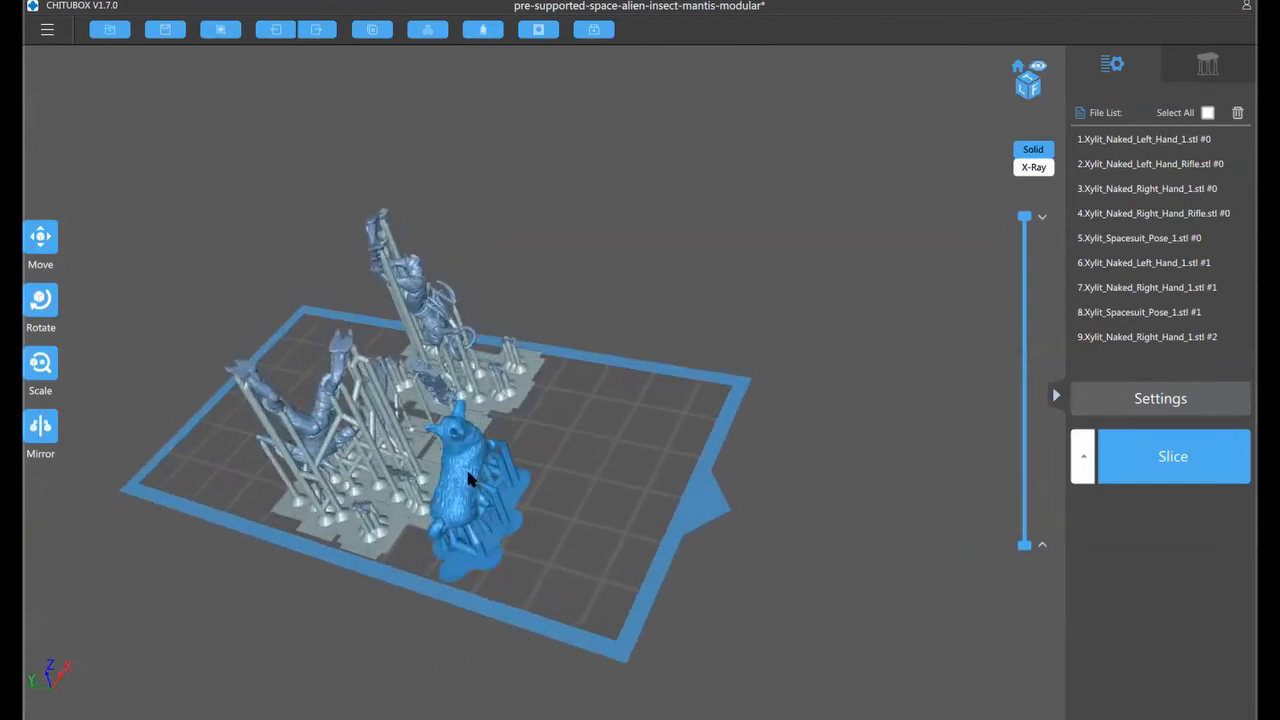
left_click(36, 362)
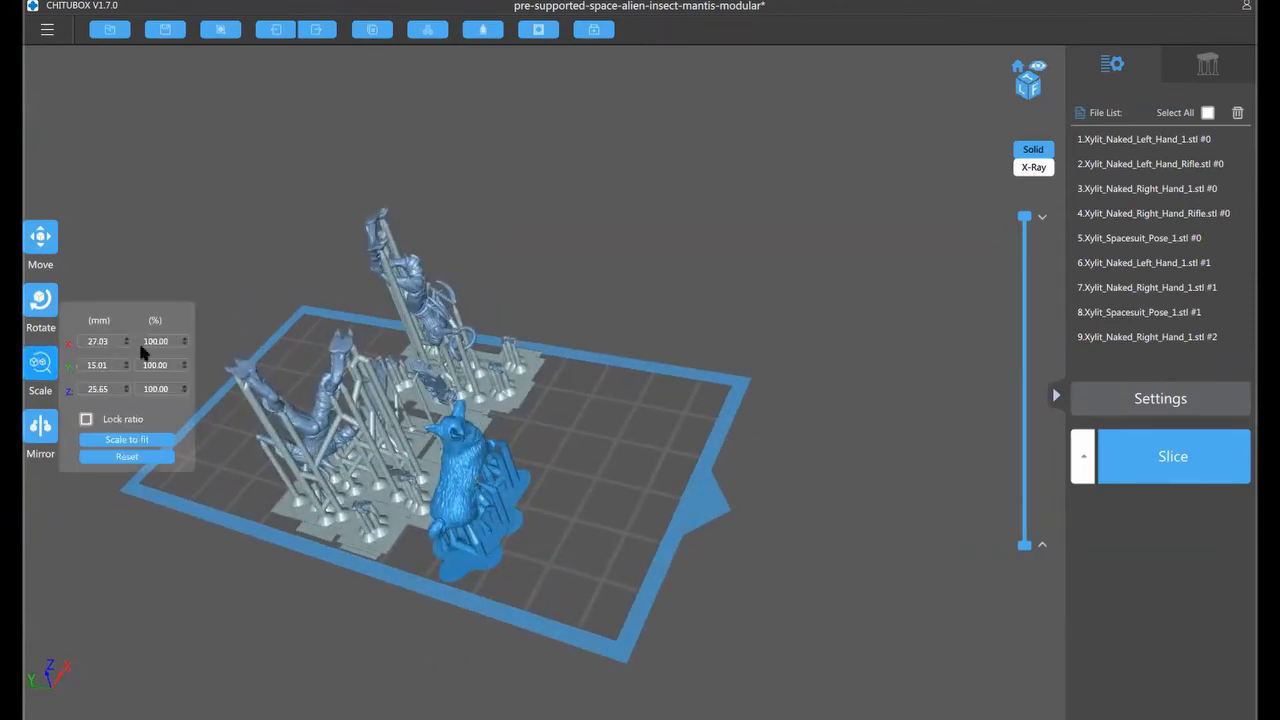
left_click(167, 342)
key("BackSpace")
key("BackSpace")
key("BackSpace")
key("BackSpace")
key("BackSpace")
key("BackSpace")
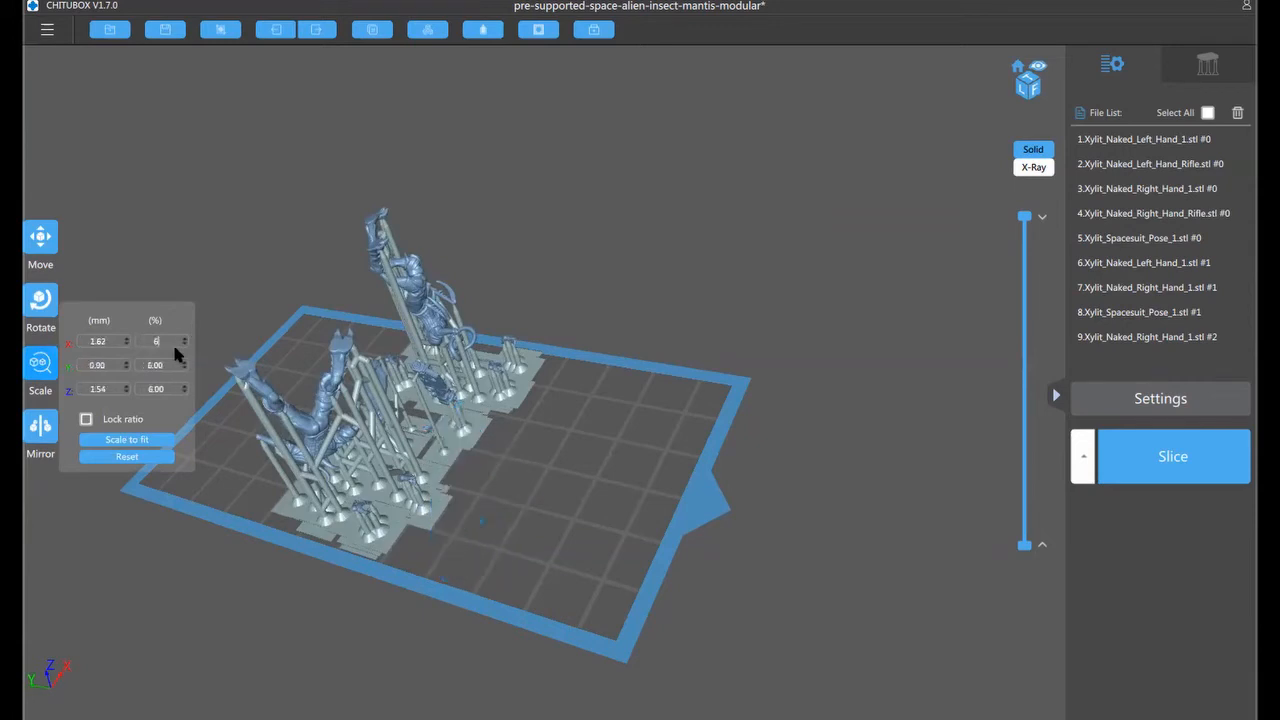
type("60")
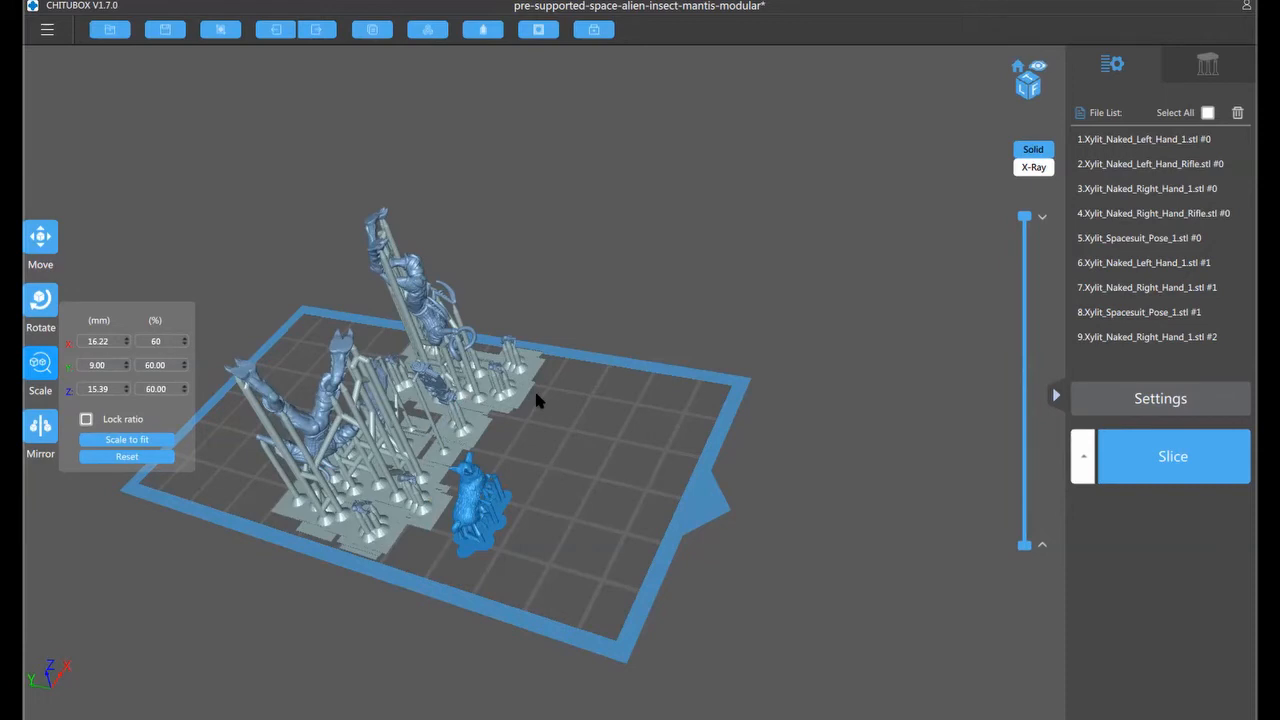
Examine the scaled animal's supports and the underside of its raft against the build plate
left_click(543, 515)
right_click_drag(543, 515, 577, 437)
scroll(577, 437, "up", 5)
right_click_drag(585, 321, 490, 326)
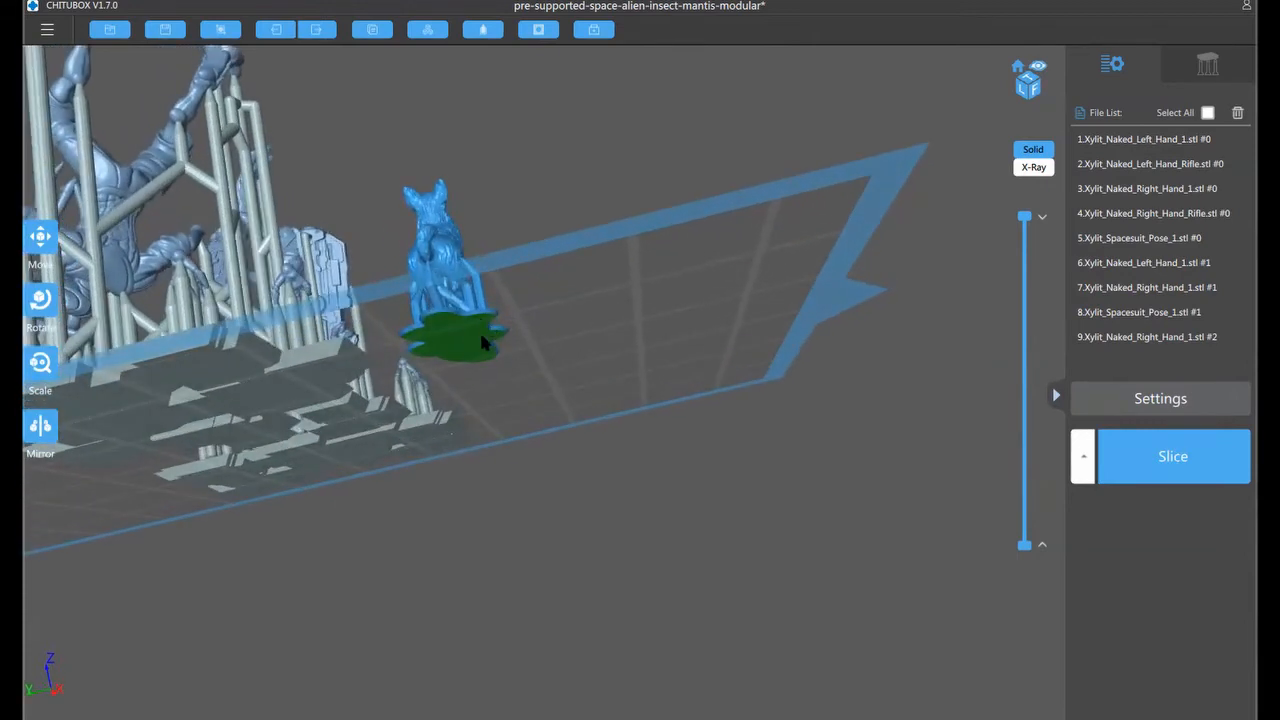
right_click_drag(608, 388, 667, 347)
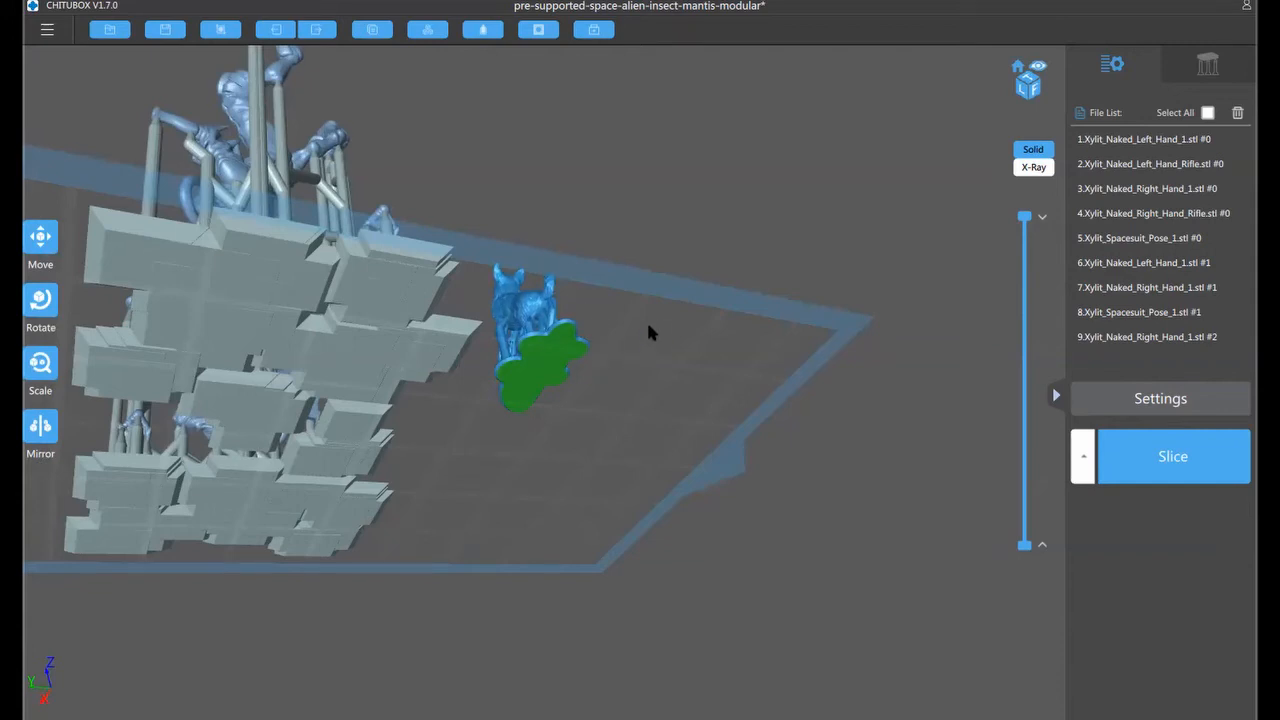
Lower the pre-supported animal to Z -5.50 so its raft sinks below the build plate
right_click_drag(649, 331, 505, 285)
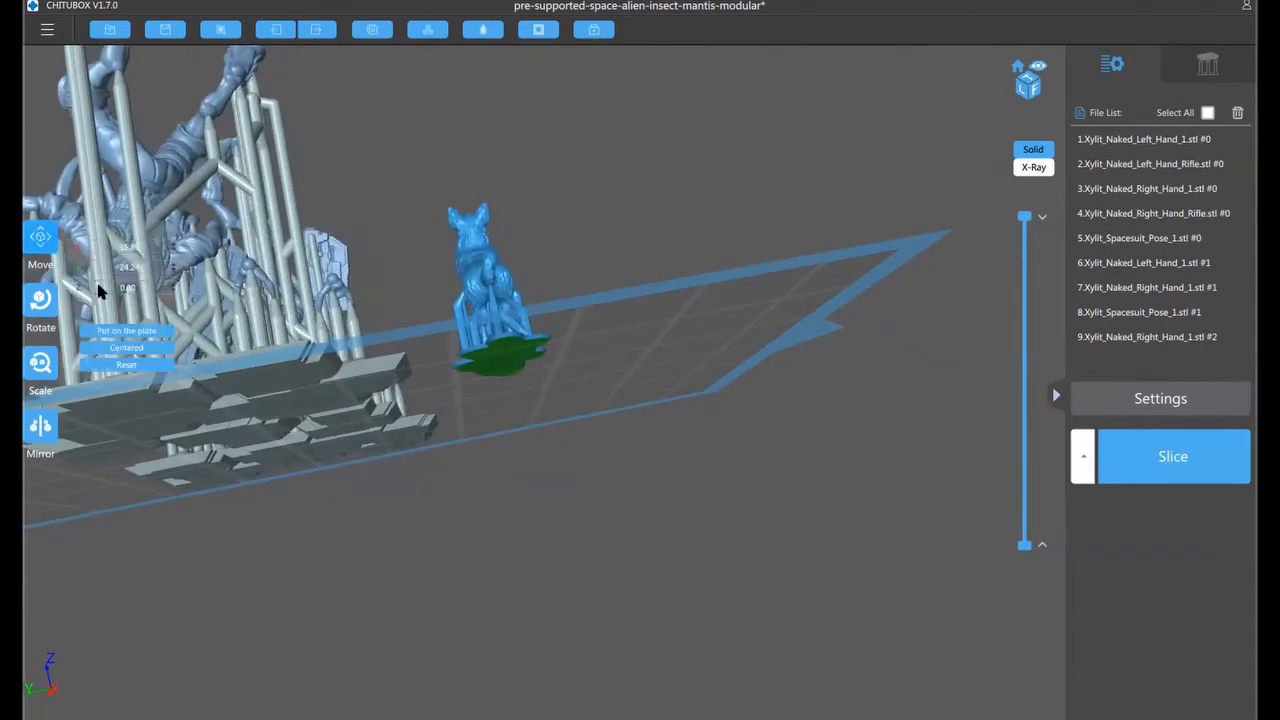
left_click(173, 291)
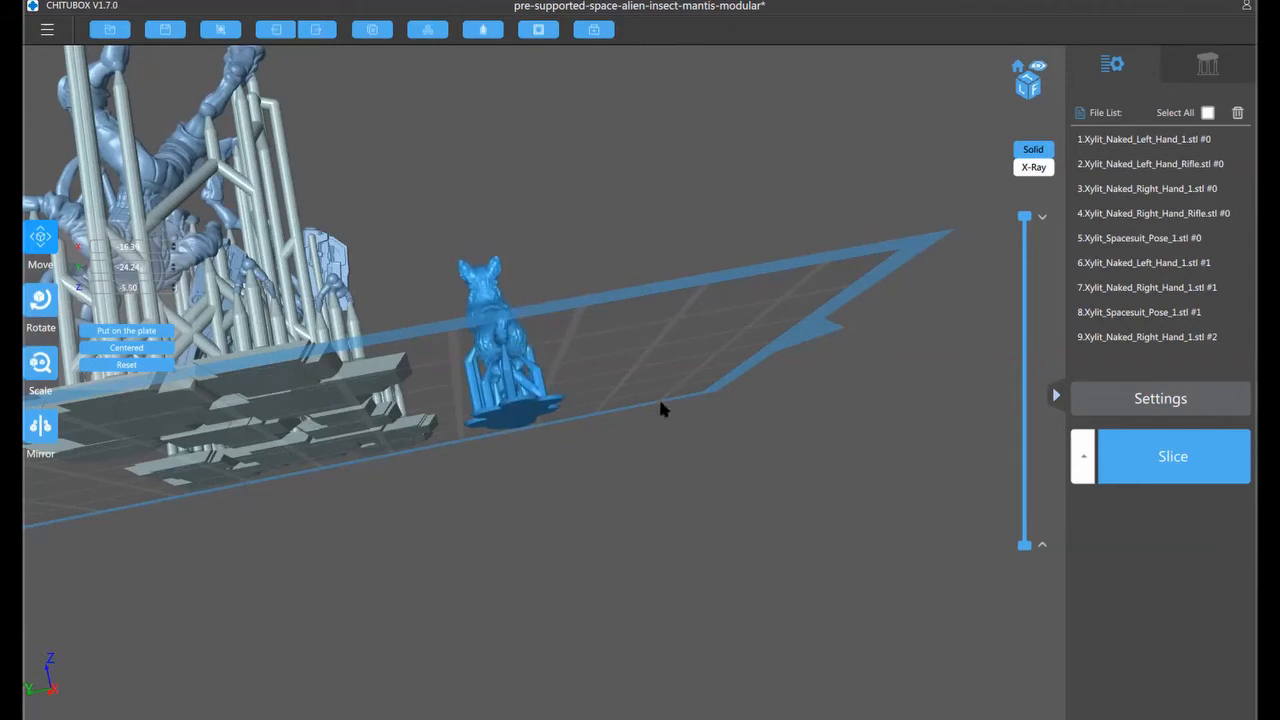
left_click_drag(660, 406, 697, 426)
right_click_drag(696, 419, 438, 512)
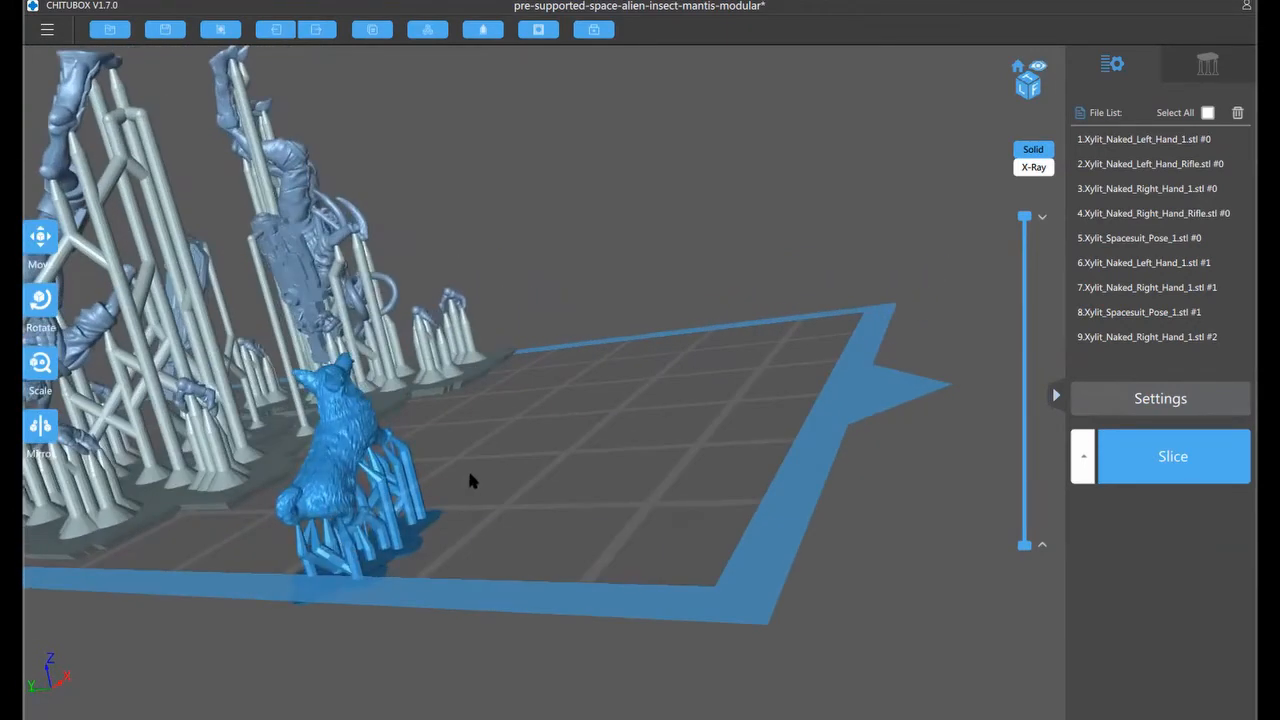
Shift the animal to X -15.89 and raise it to Z 1.50 above the build plate
left_click(40, 236)
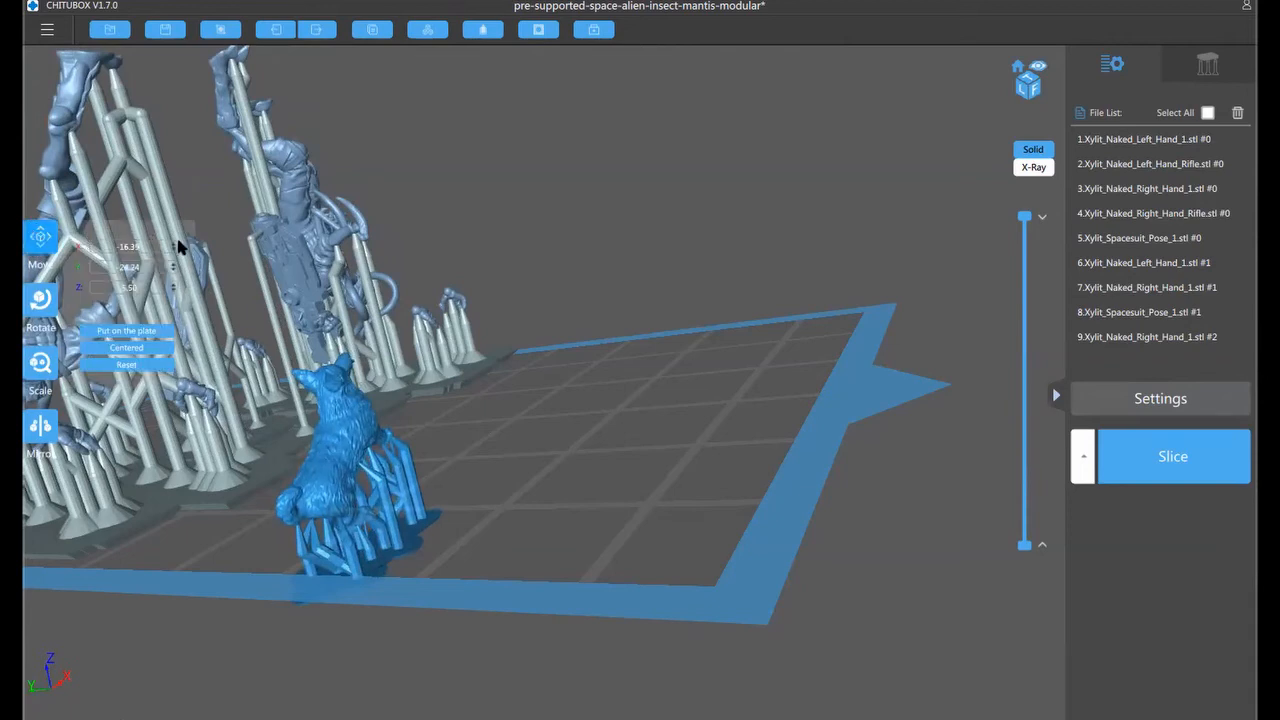
left_click(172, 246)
left_click(172, 284)
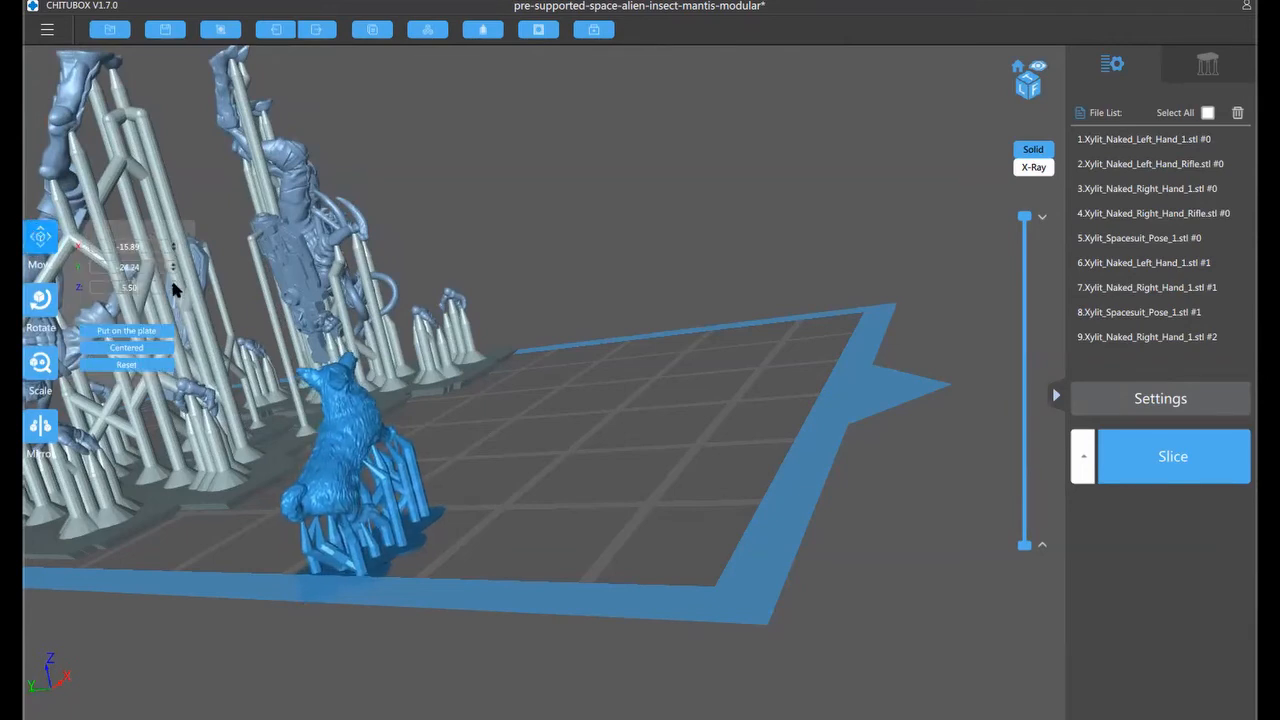
left_click(173, 285)
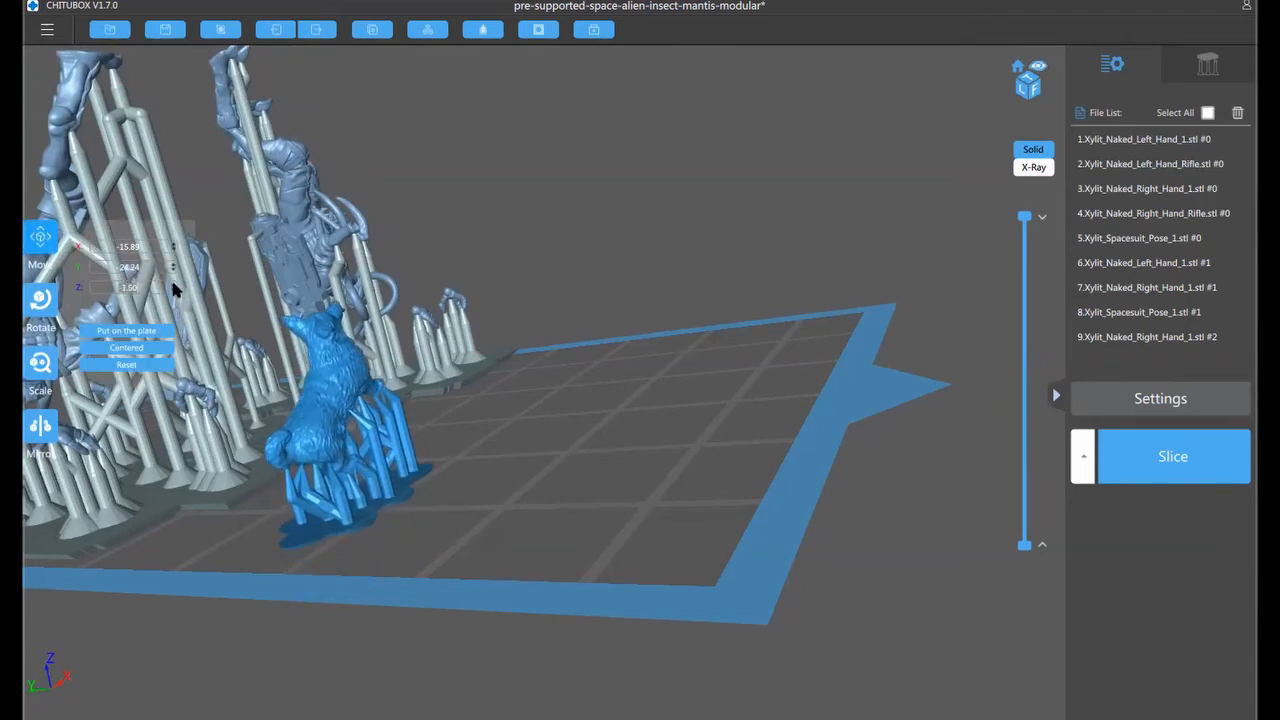
Set the animal's Z position to 0.00 and check the underside of its raft against the plate
right_click_drag(509, 489, 562, 435)
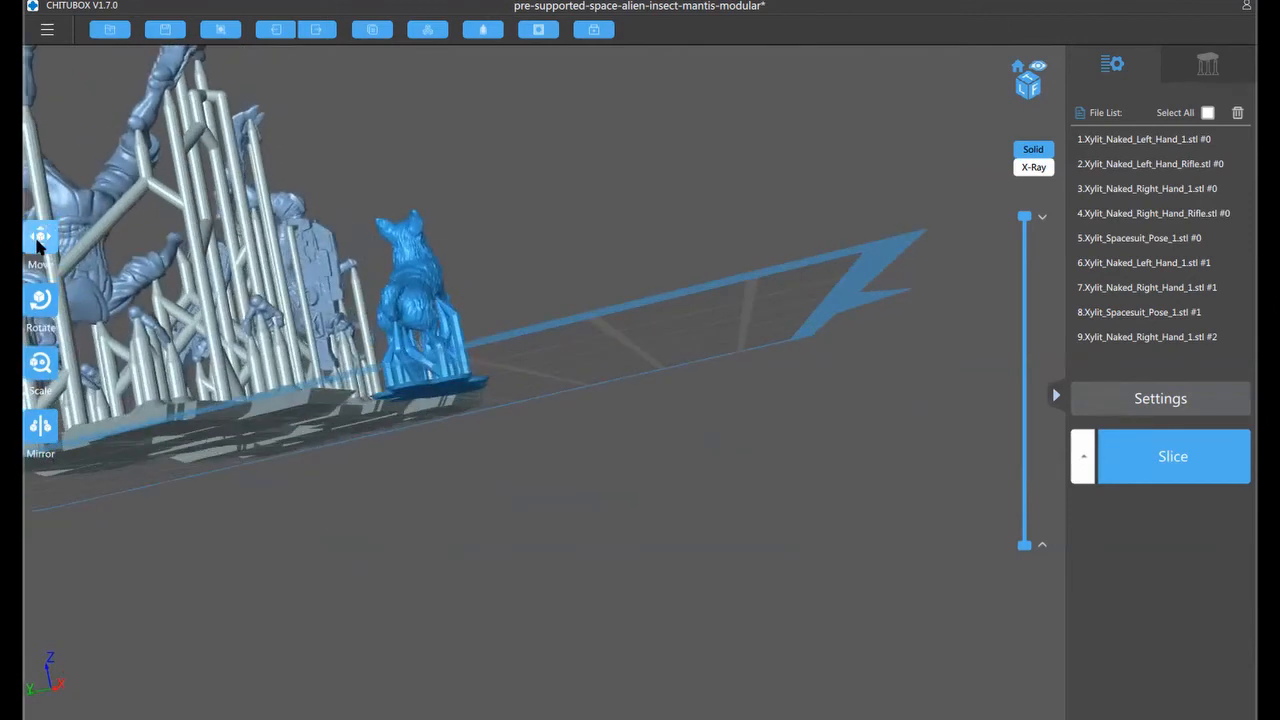
left_click(175, 290)
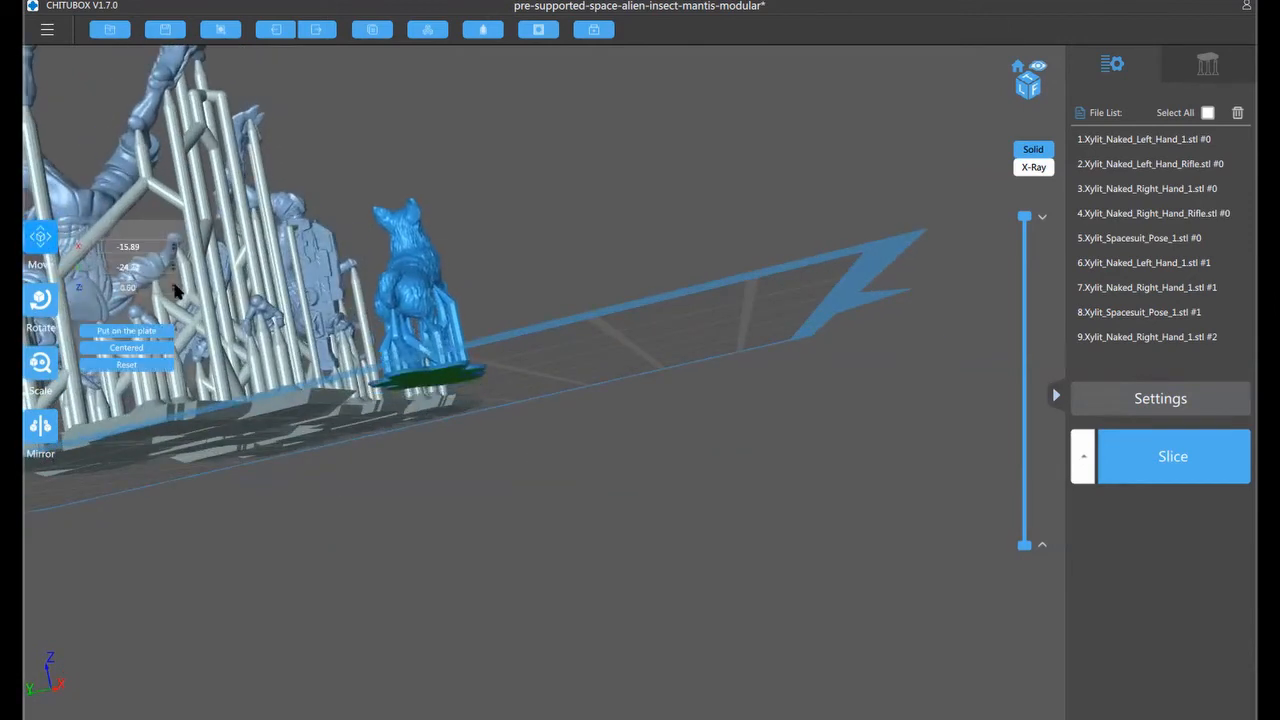
right_click_drag(426, 408, 404, 261)
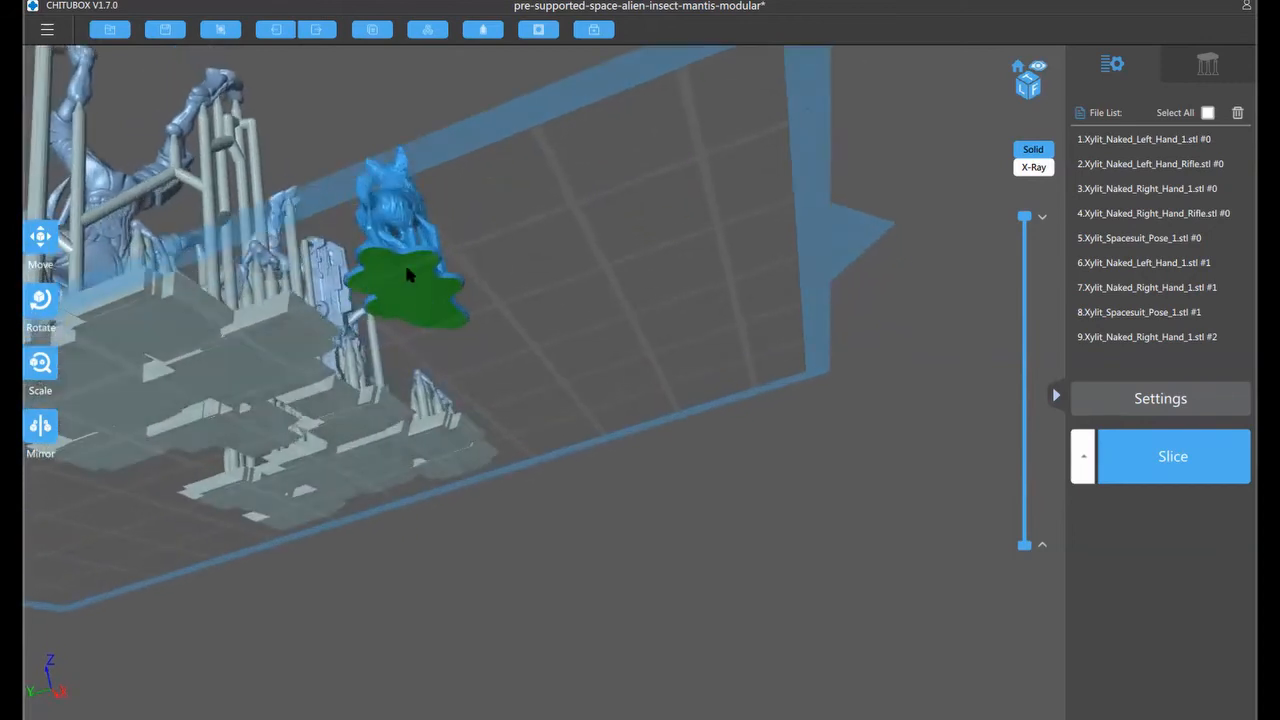
right_click_drag(448, 307, 532, 434)
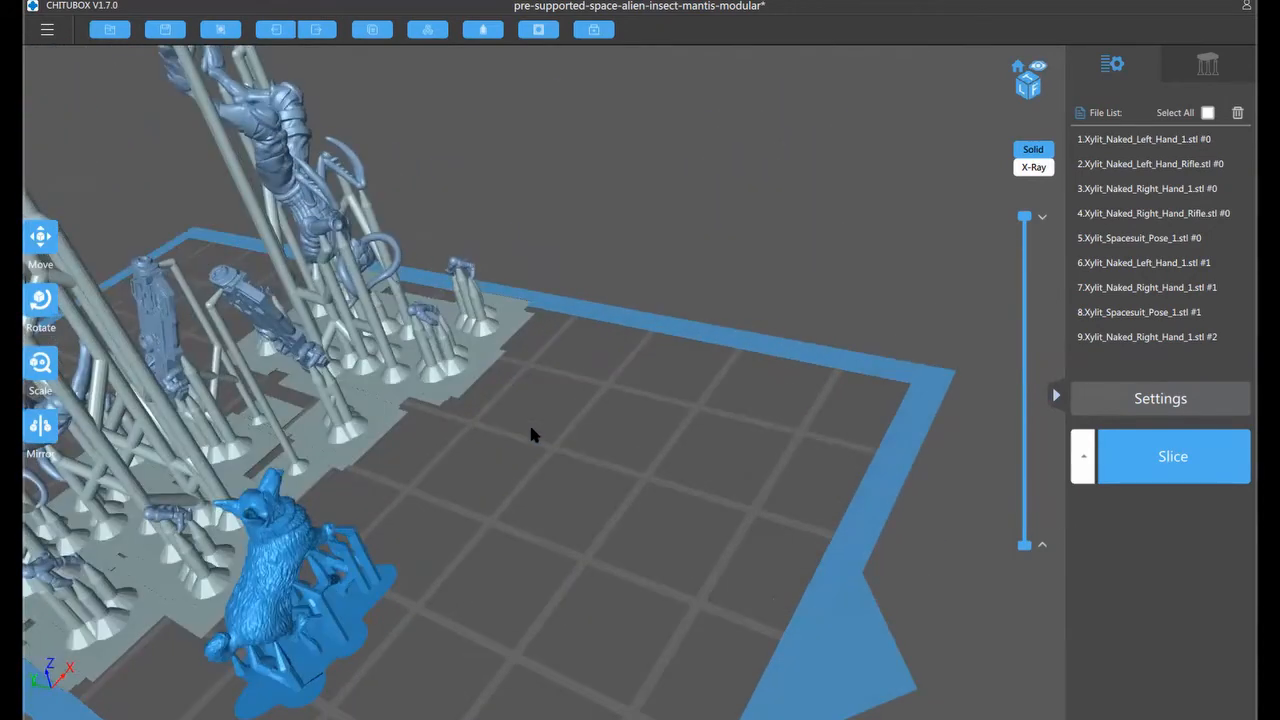
Move the animal to about X 19.9, Y -22.4 and scale it uniformly to 50%
left_click_drag(263, 577, 312, 460)
right_click_drag(508, 480, 455, 447)
left_click_drag(465, 443, 544, 350)
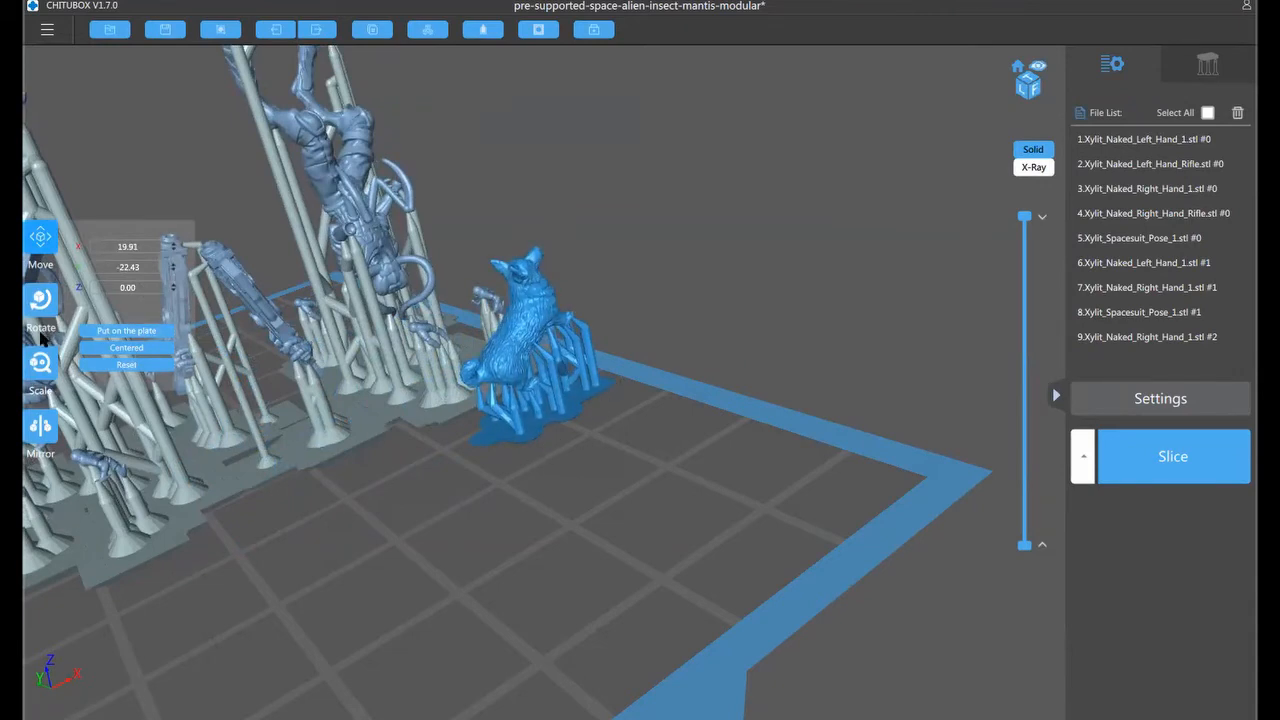
left_click(36, 362)
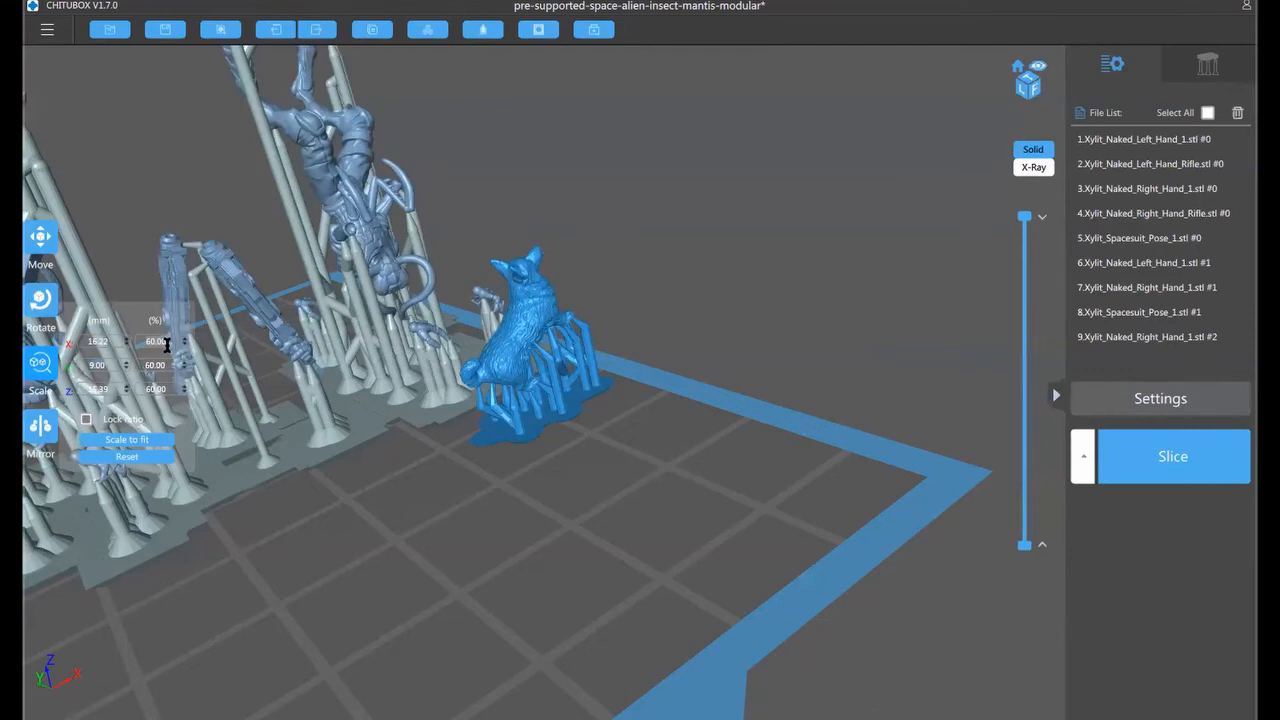
type("50")
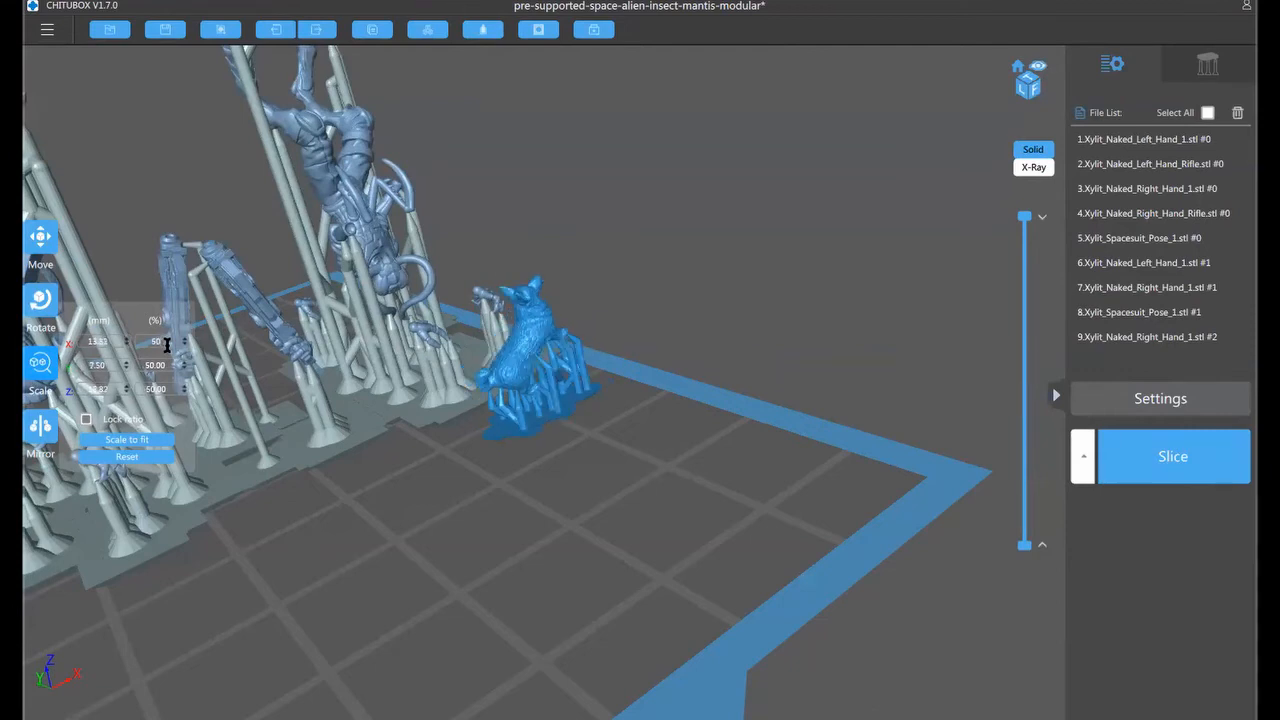
left_click(718, 453)
Reposition the scaled animal at about X -2, Y -16, next to the supported rifles and hands
left_click(40, 300)
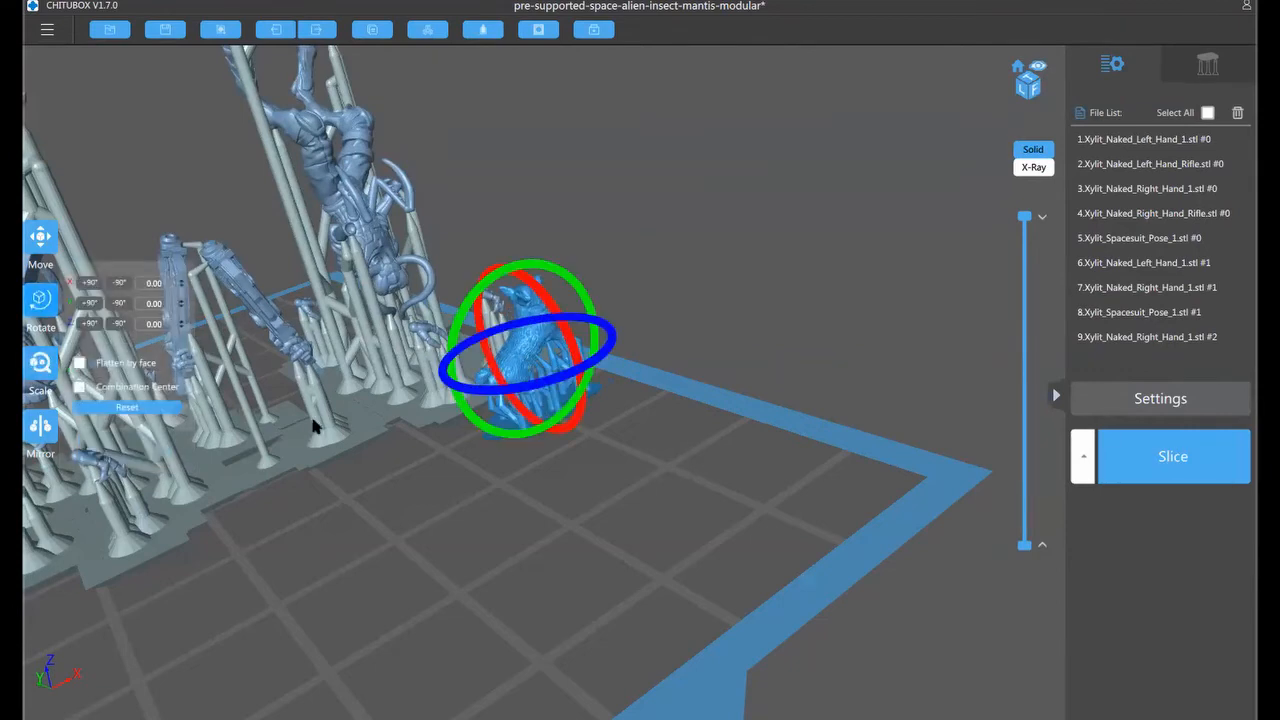
left_click(510, 525)
right_click_drag(682, 502, 620, 640)
left_click_drag(484, 428, 238, 481)
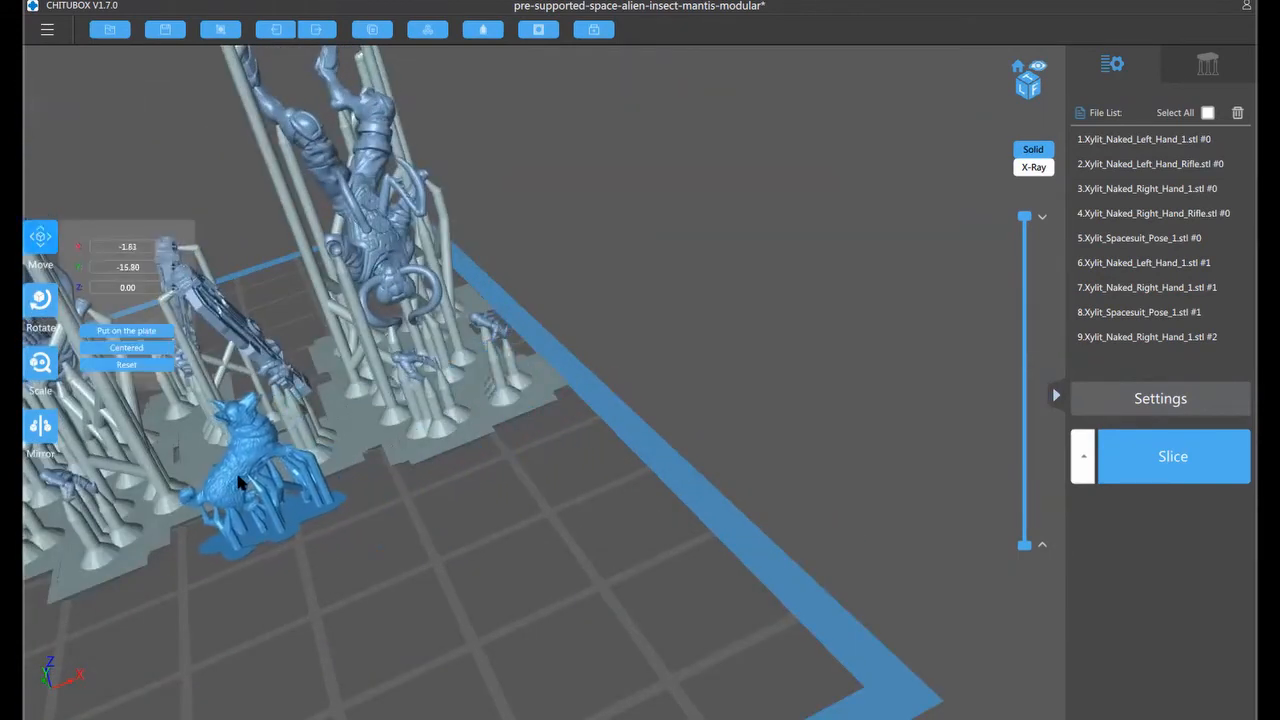
right_click_drag(458, 580, 464, 531)
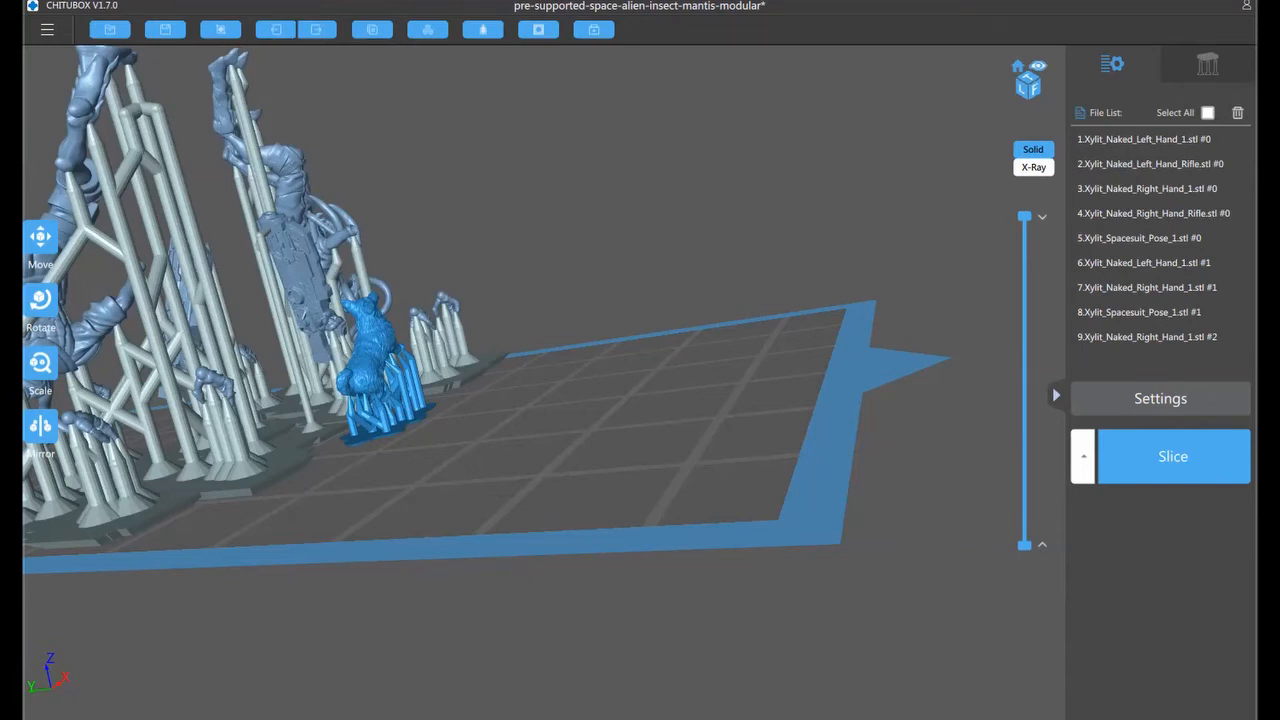
Scale the pre-supported human figure in the long coat uniformly to 80%
left_click_drag(486, 469, 544, 425)
right_click_drag(508, 479, 255, 282)
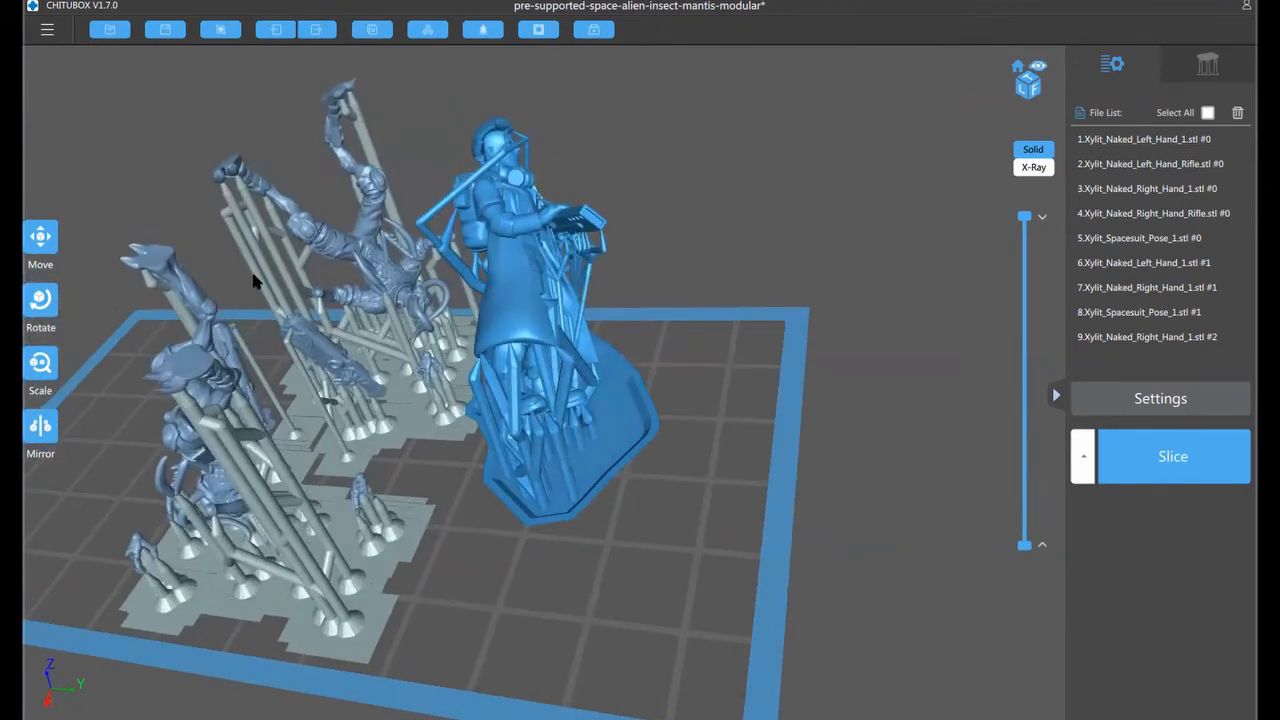
left_click(40, 364)
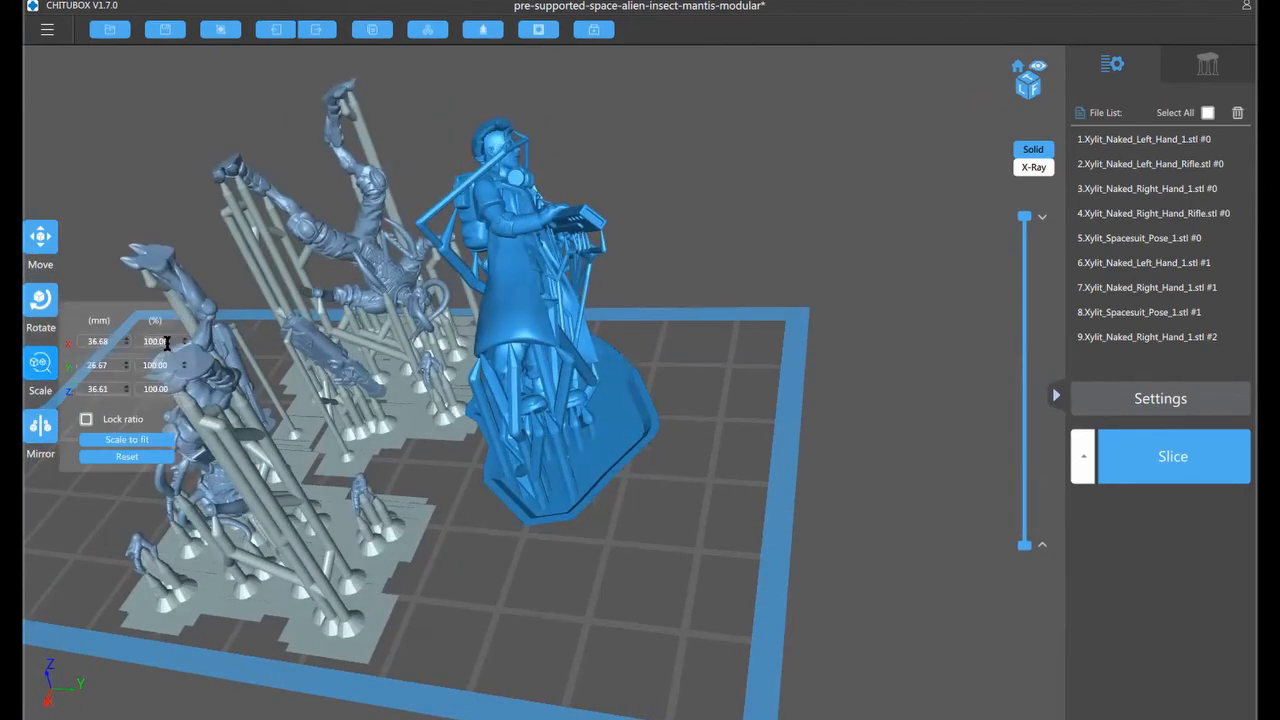
type("80")
left_click(645, 484)
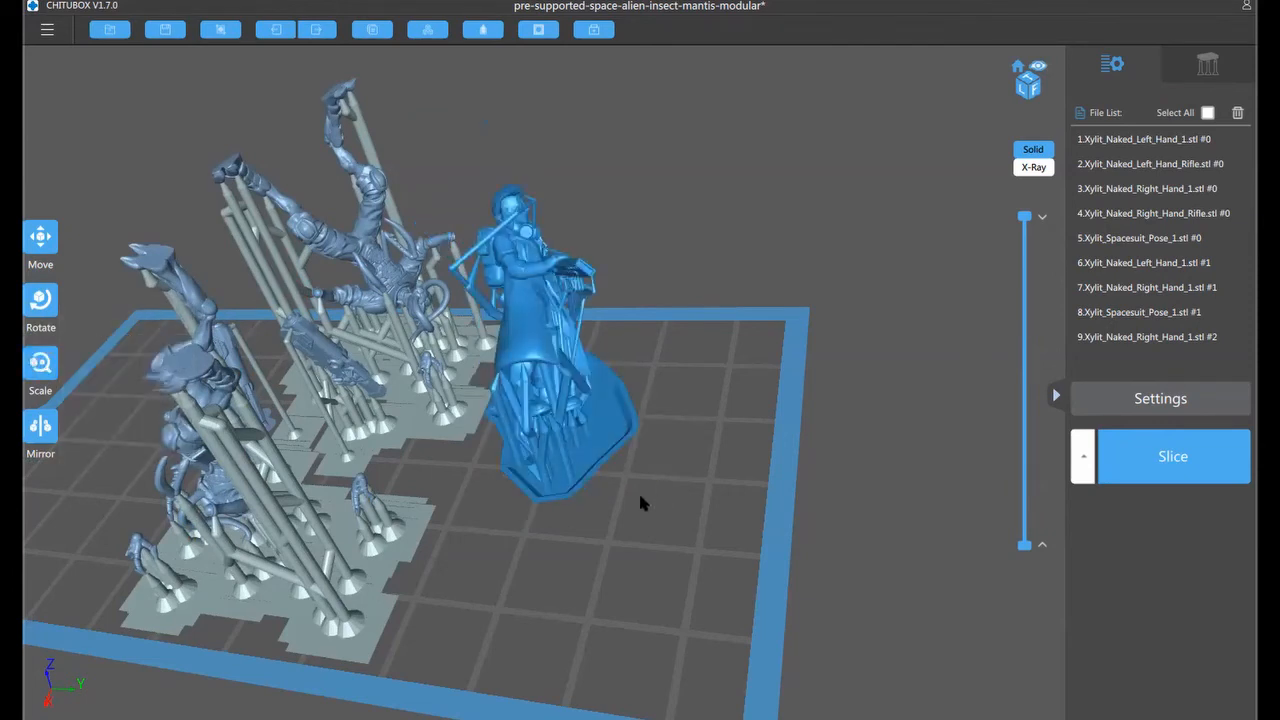
Move the scaled human figure to about X 5, Y 27, close beside the Xylit models
right_click_drag(640, 492, 405, 461)
left_click_drag(441, 462, 456, 443)
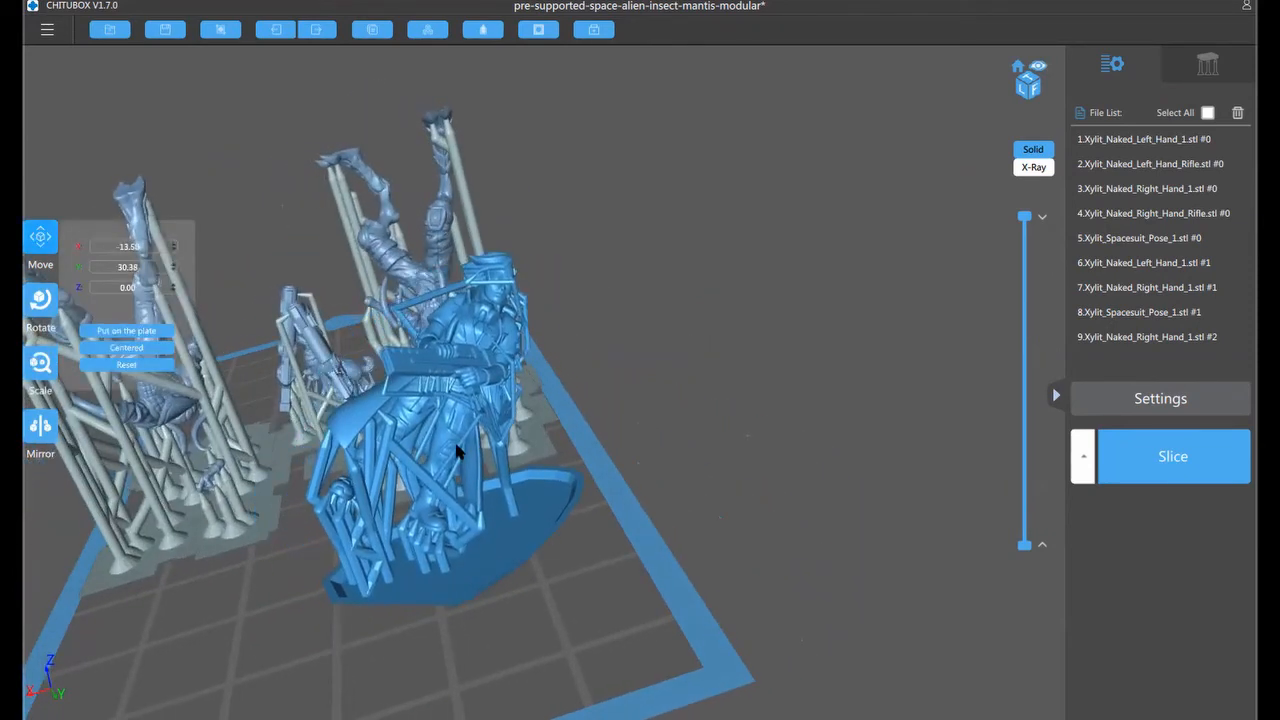
right_click_drag(544, 502, 531, 428)
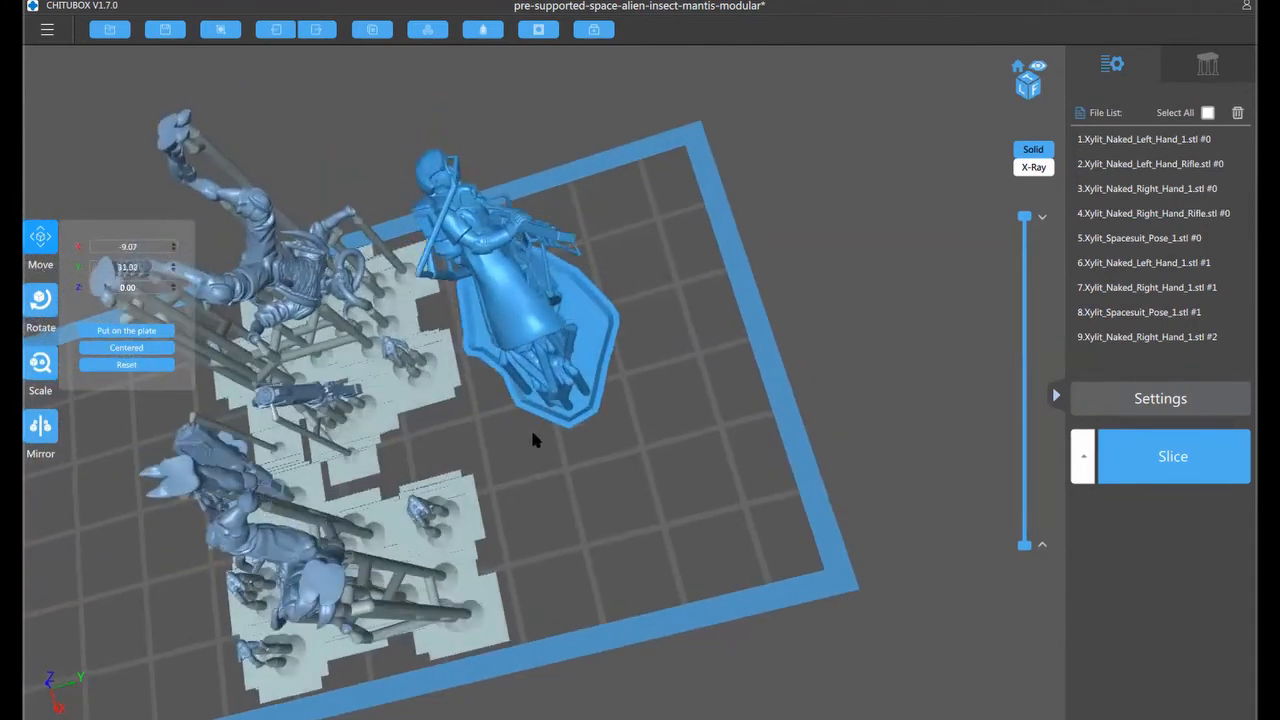
left_click_drag(518, 372, 521, 482)
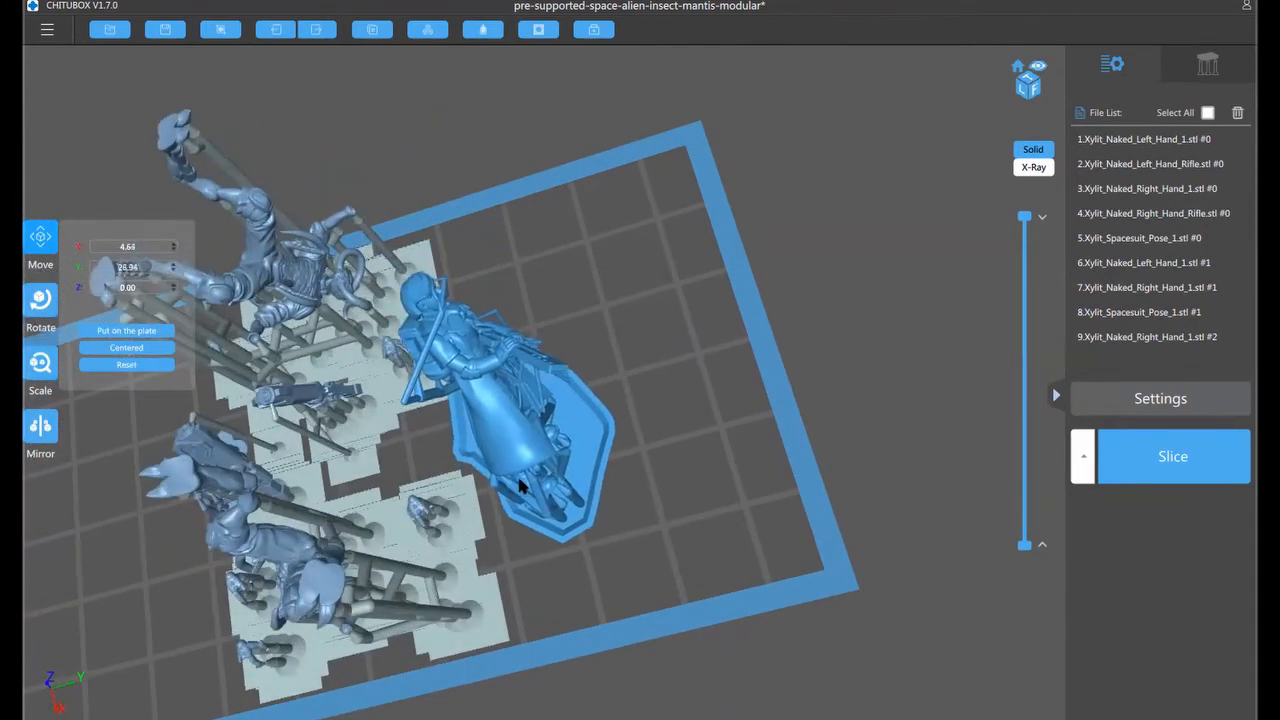
right_click_drag(655, 484, 349, 423)
right_click_drag(588, 497, 660, 545)
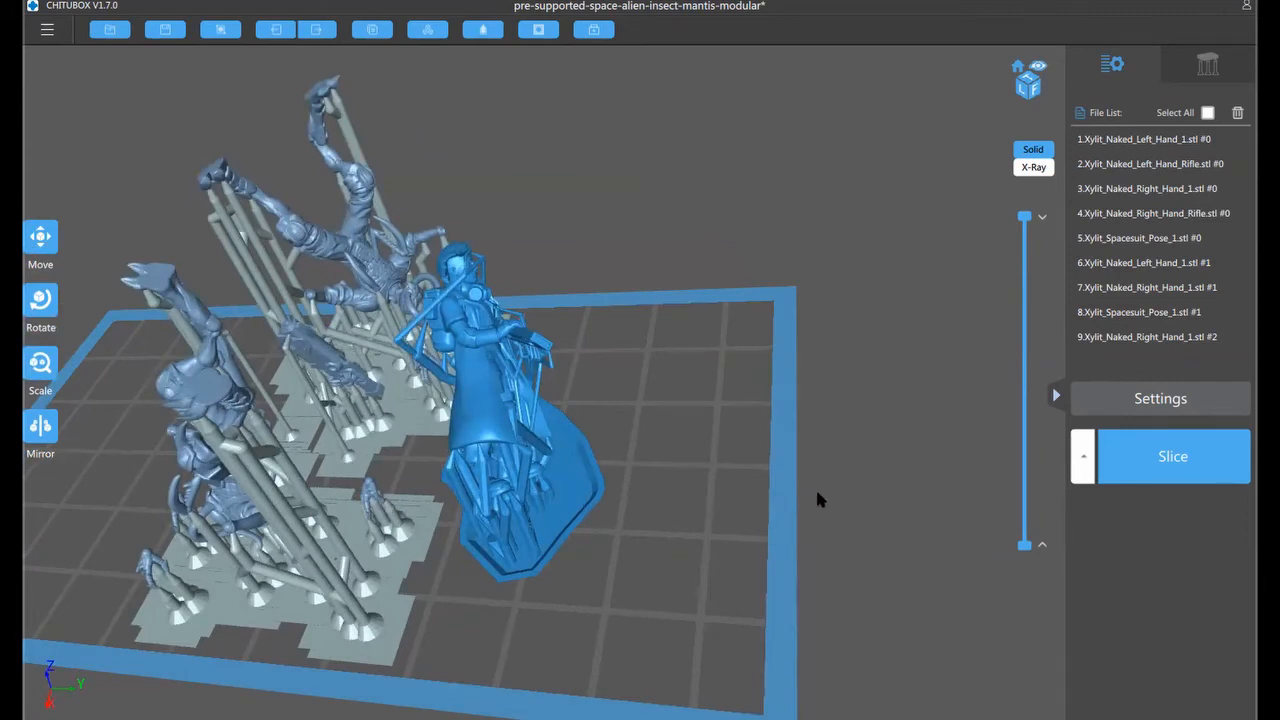
right_click_drag(568, 336, 720, 410)
Open the slicing settings and examine the machine, resin and print parameters of the CREALITY LD-002R profile
left_click(1214, 396)
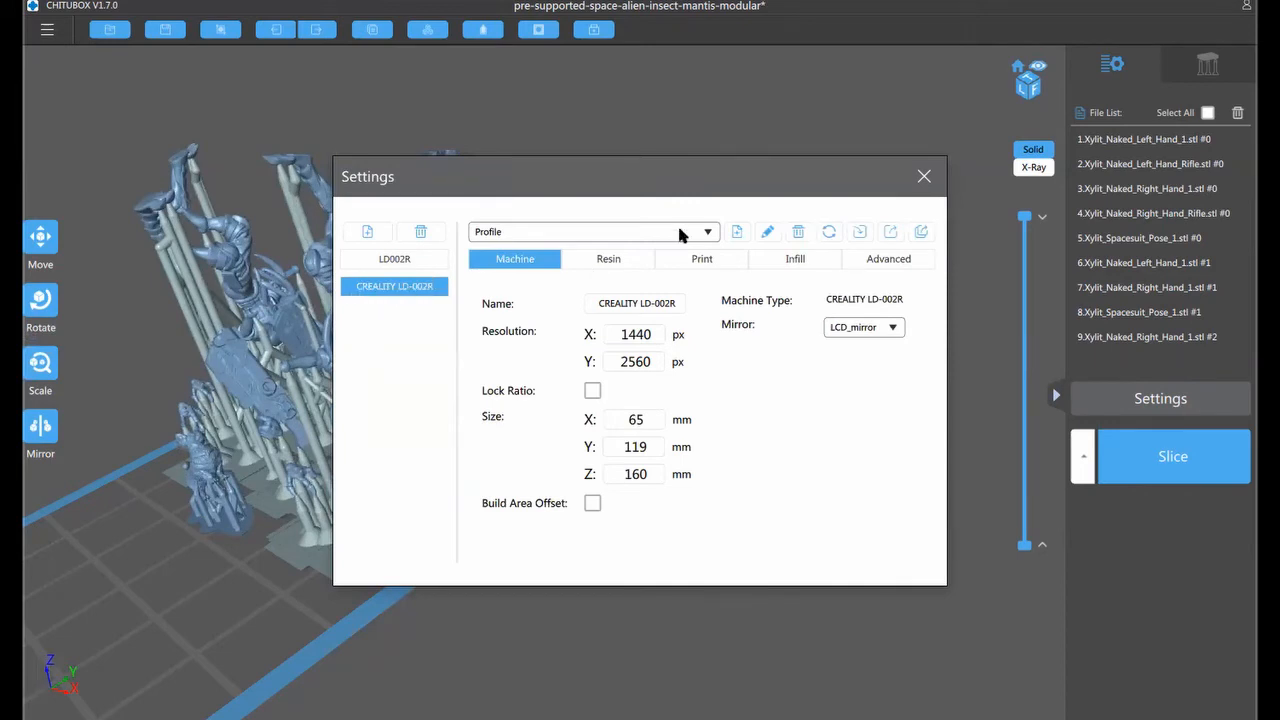
left_click(622, 258)
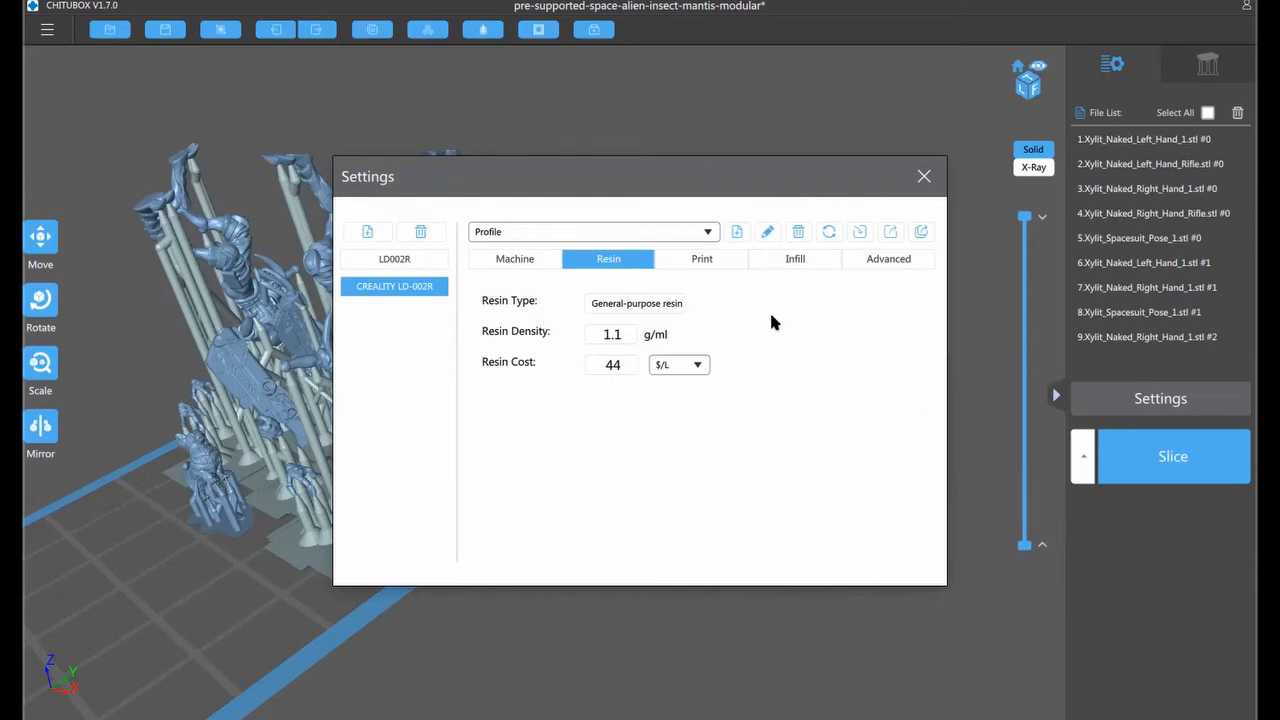
left_click(700, 259)
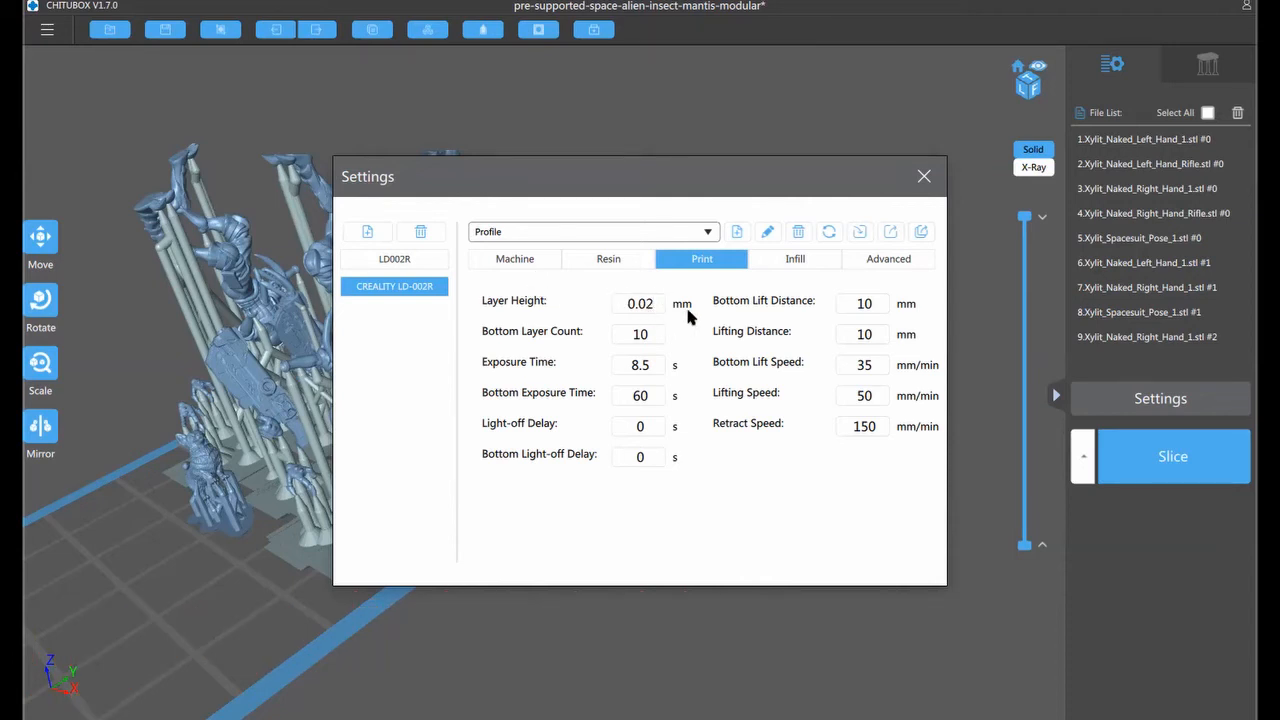
Try a layer height of 0.04 mm and return it to 0.02 mm
key("BackSpace")
type("4")
key("BackSpace")
type("2")
Set the exposure time to 9 s and the bottom exposure time to 58 s
left_click(650, 400)
key("BackSpace")
type("58")
Examine the available infill structures and the anti-aliasing option in the print profile
left_click(803, 258)
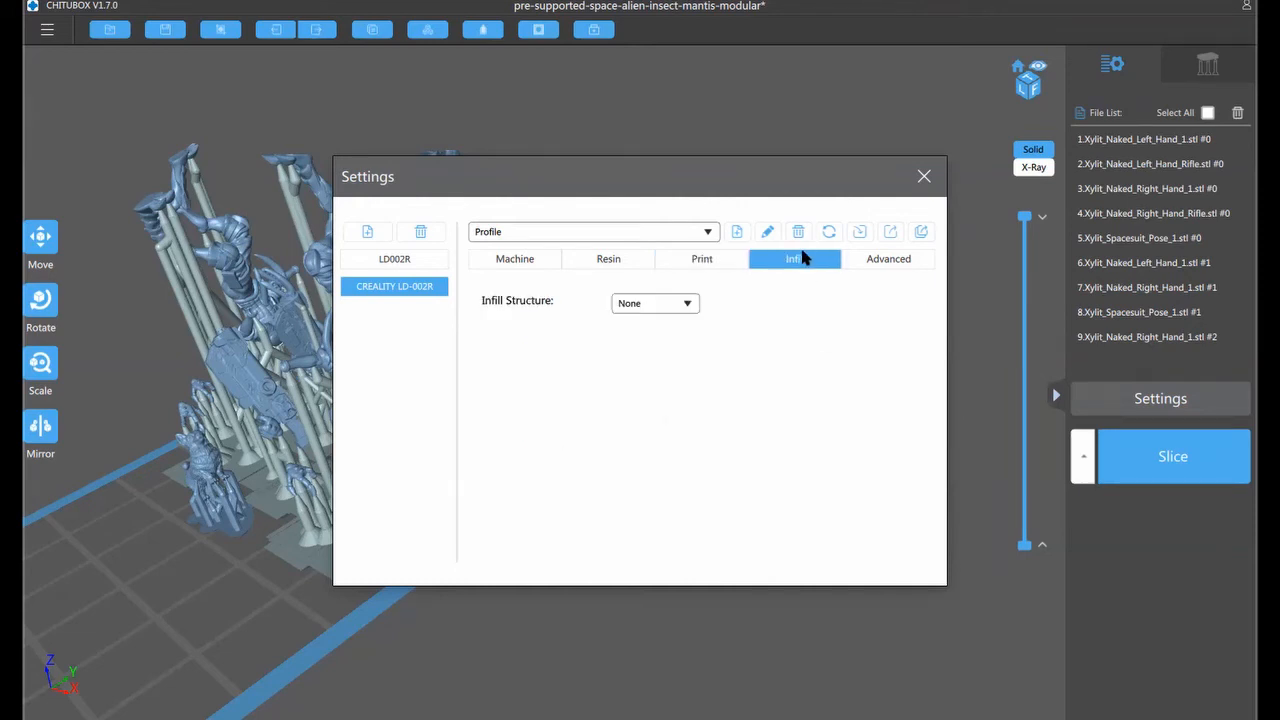
left_click(687, 306)
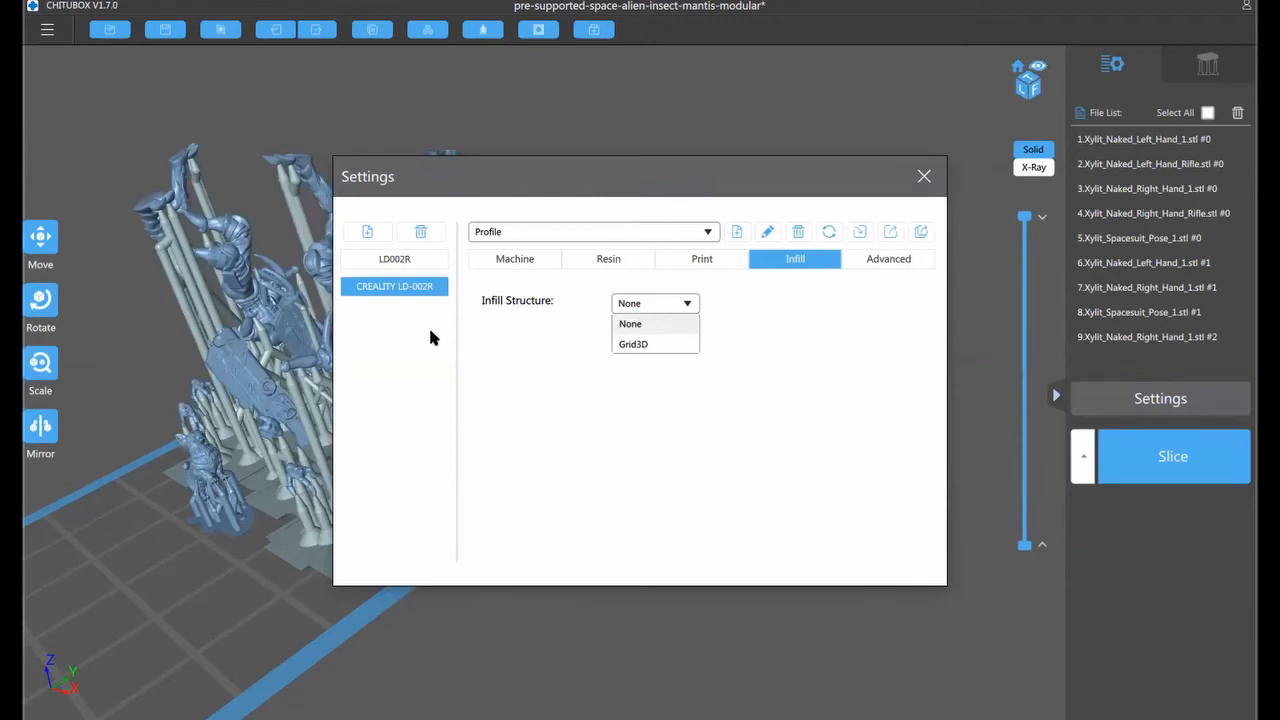
left_click(648, 306)
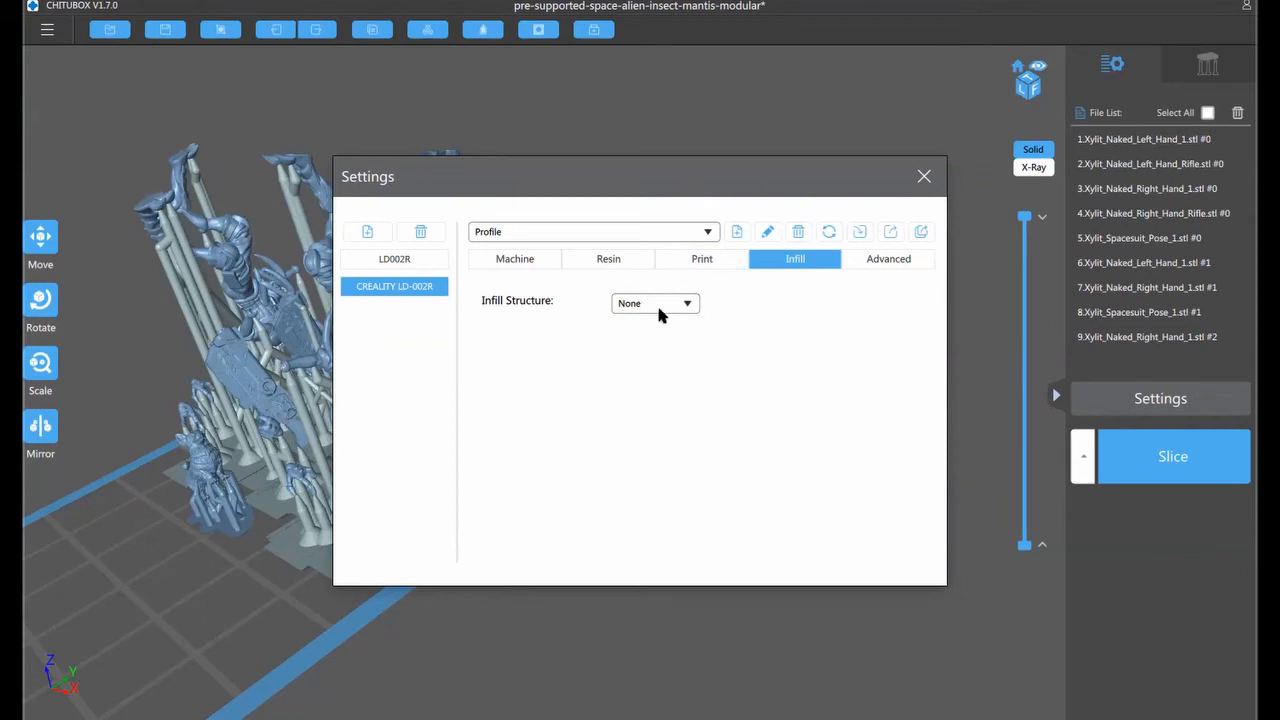
left_click(888, 259)
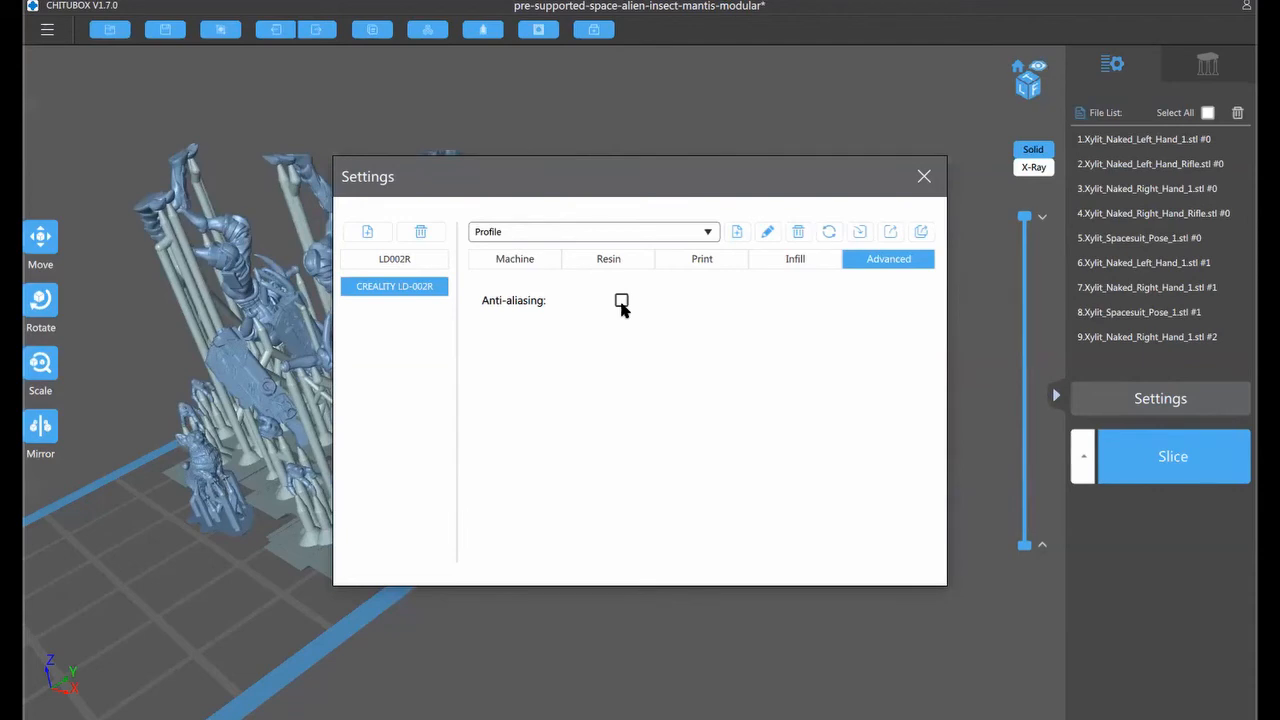
Close the settings, slice the plate to check its estimated print time, and return to the model view
left_click(924, 178)
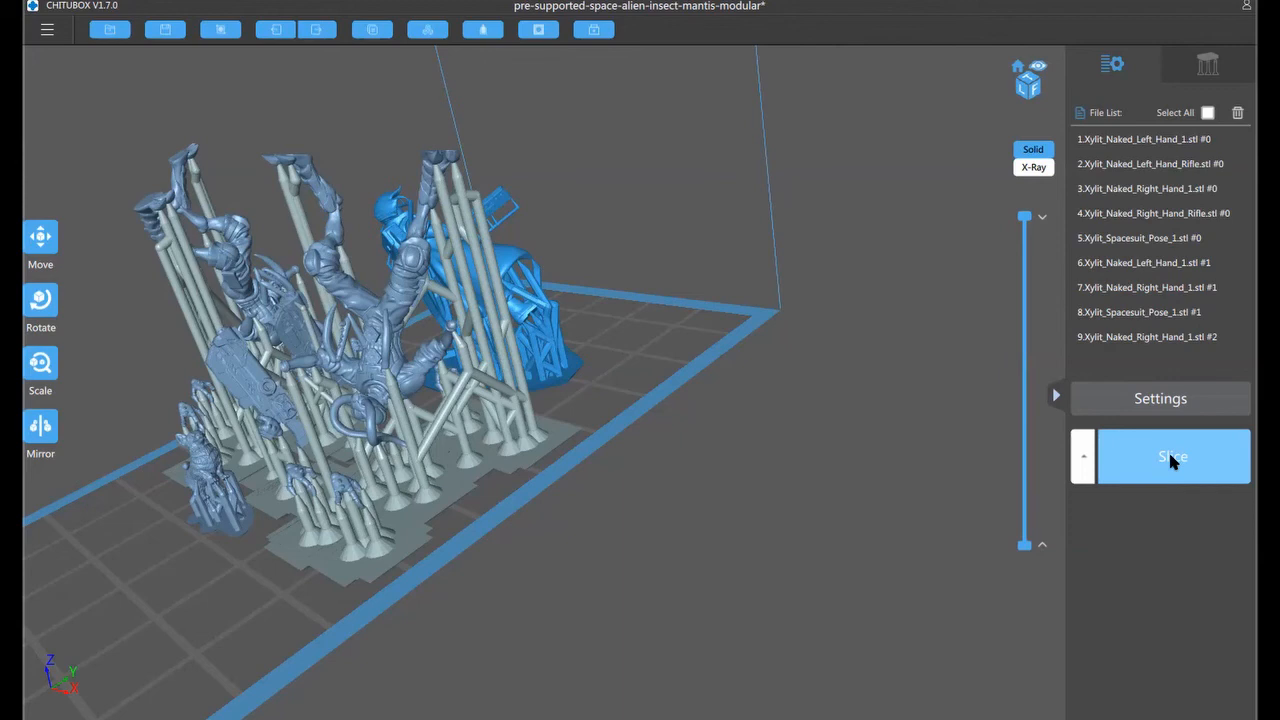
left_click(1168, 452)
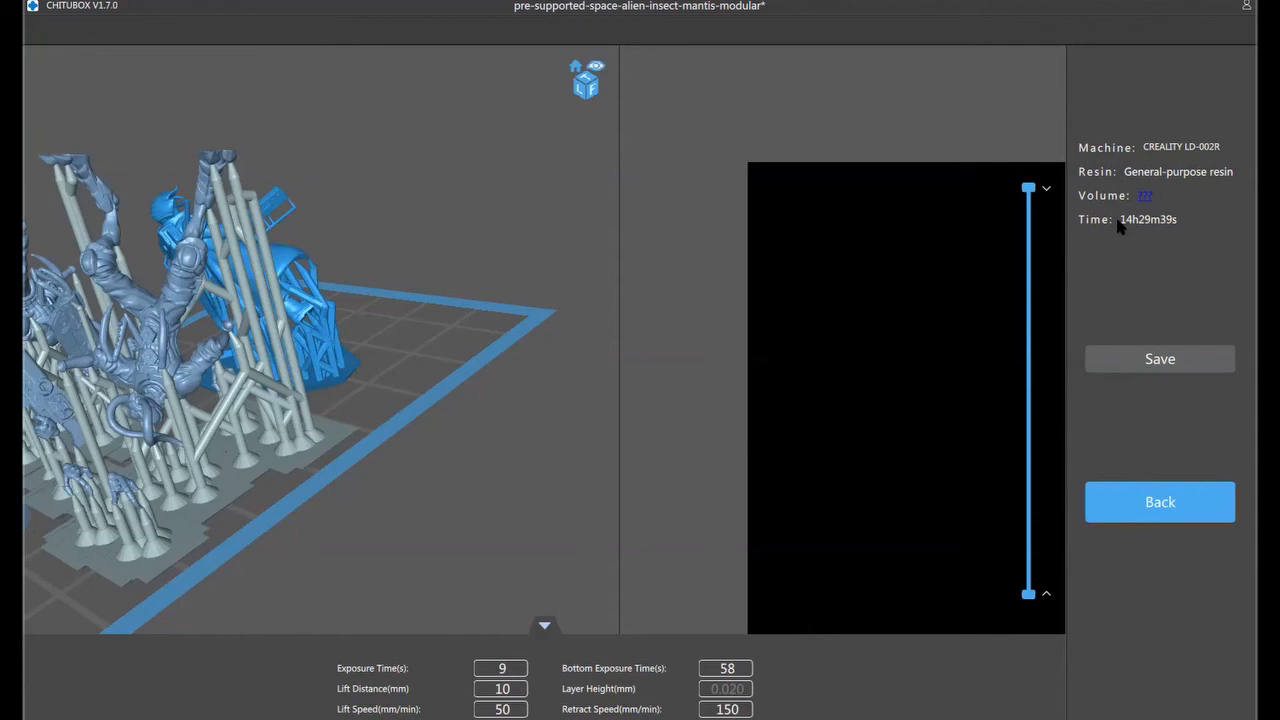
left_click(1166, 503)
Reopen the print parameters, set the layer height to 0.03 mm and close the settings
left_click(1148, 399)
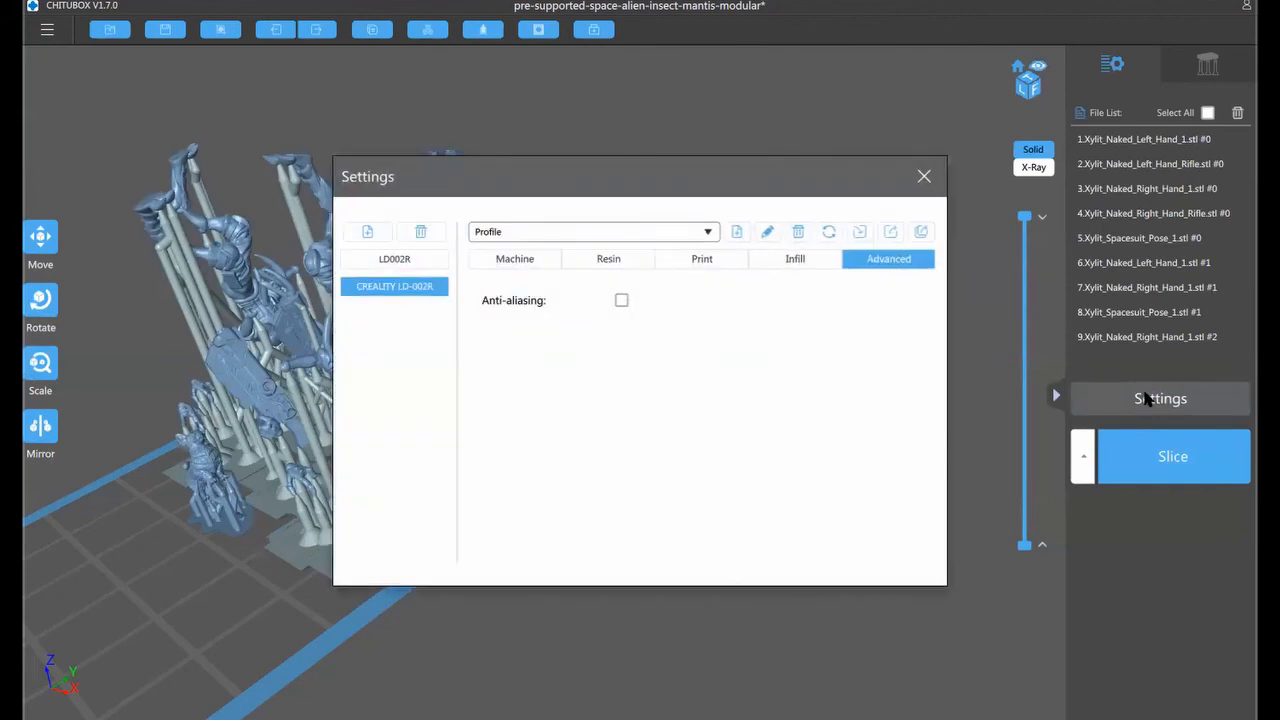
left_click(600, 260)
left_click(724, 258)
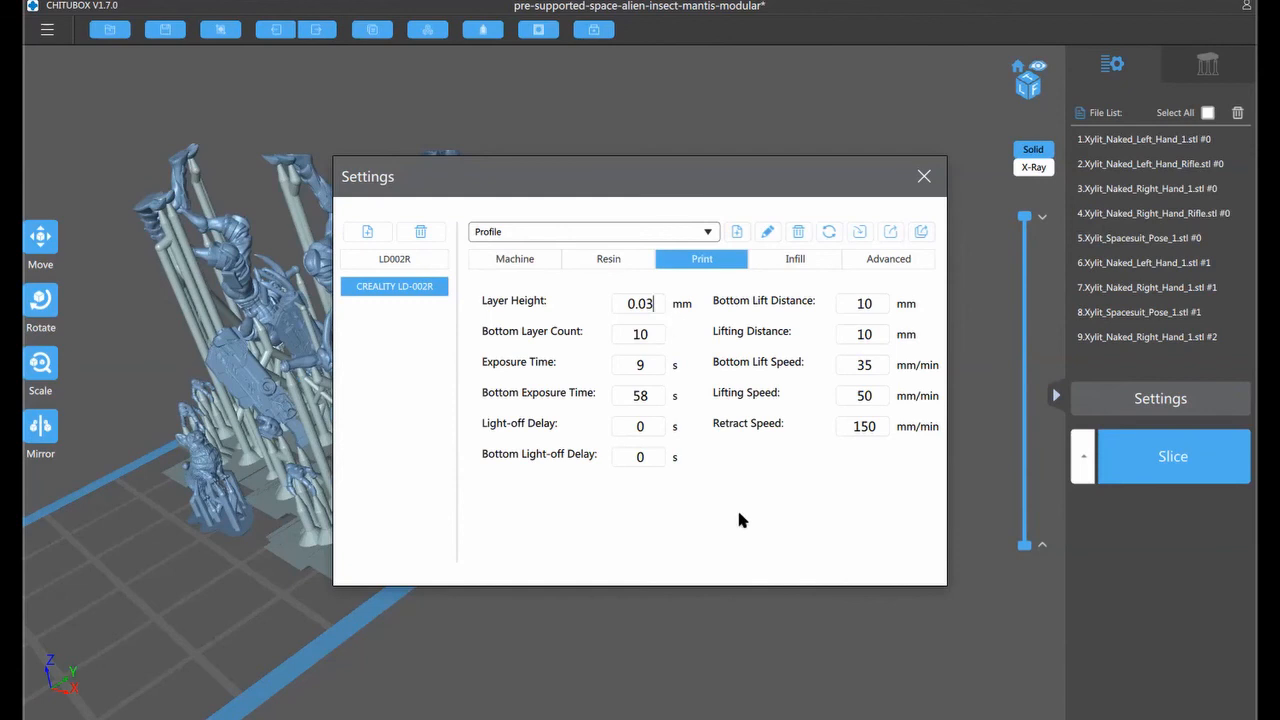
left_click(922, 177)
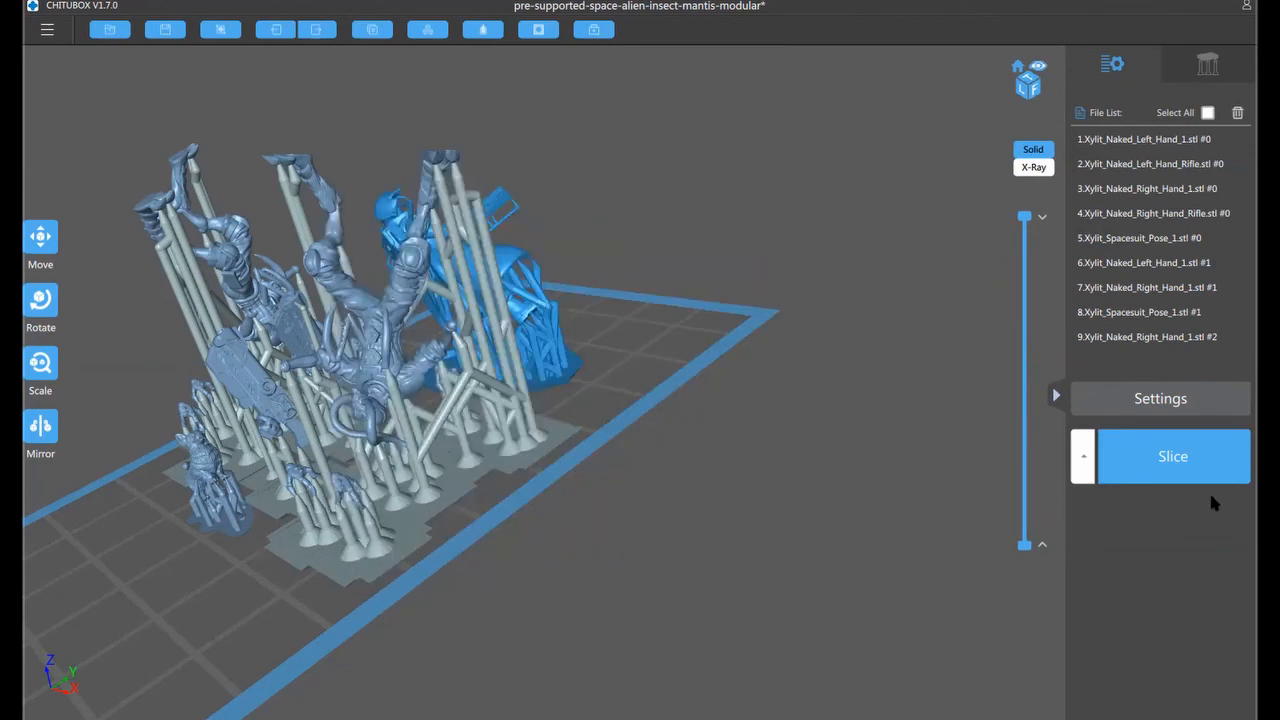
Slice the plate and fit the full layer cross-section image into the slice preview
left_click(1177, 474)
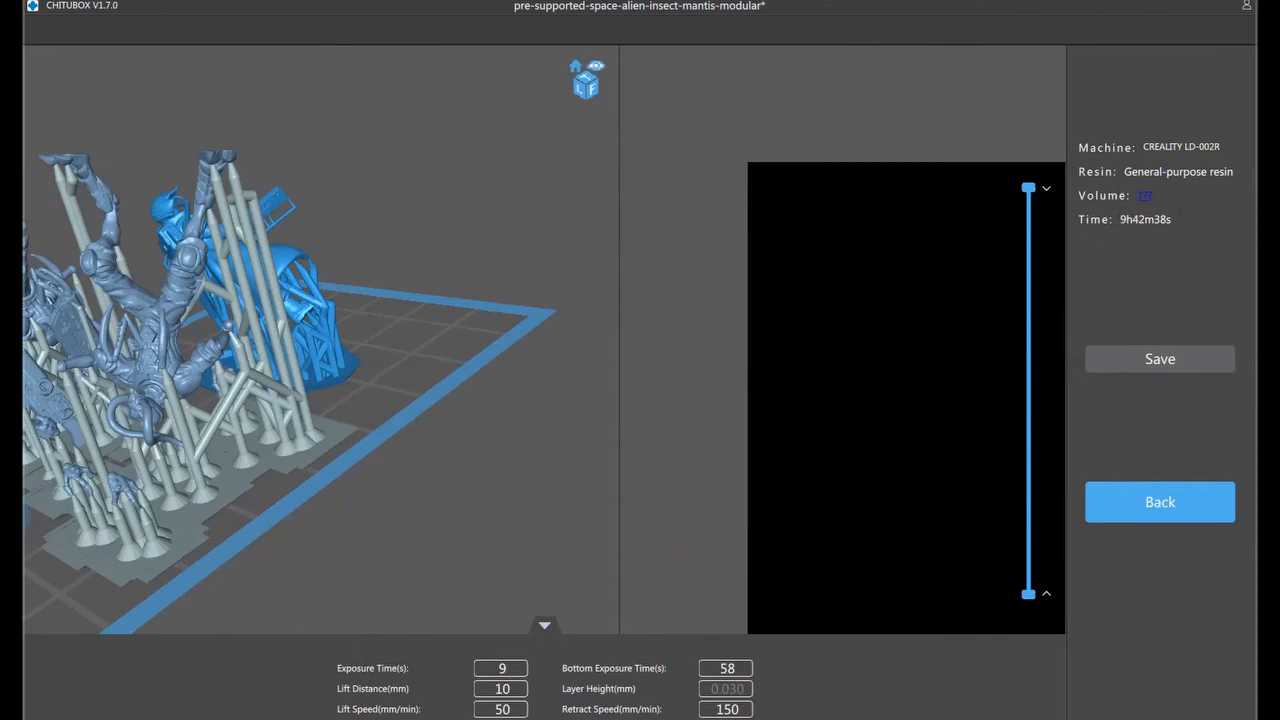
left_click_drag(900, 420, 770, 303)
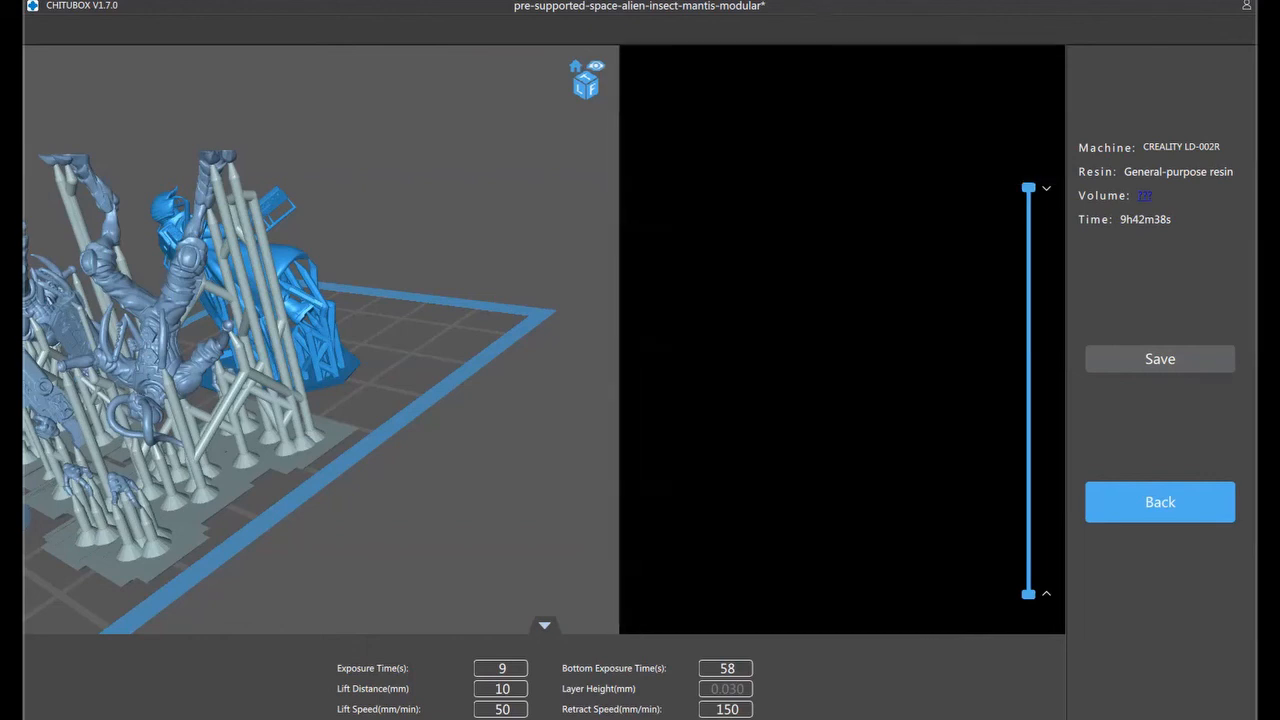
scroll(900, 483, "down", 7)
left_click_drag(900, 483, 806, 287)
scroll(984, 560, "down", 1)
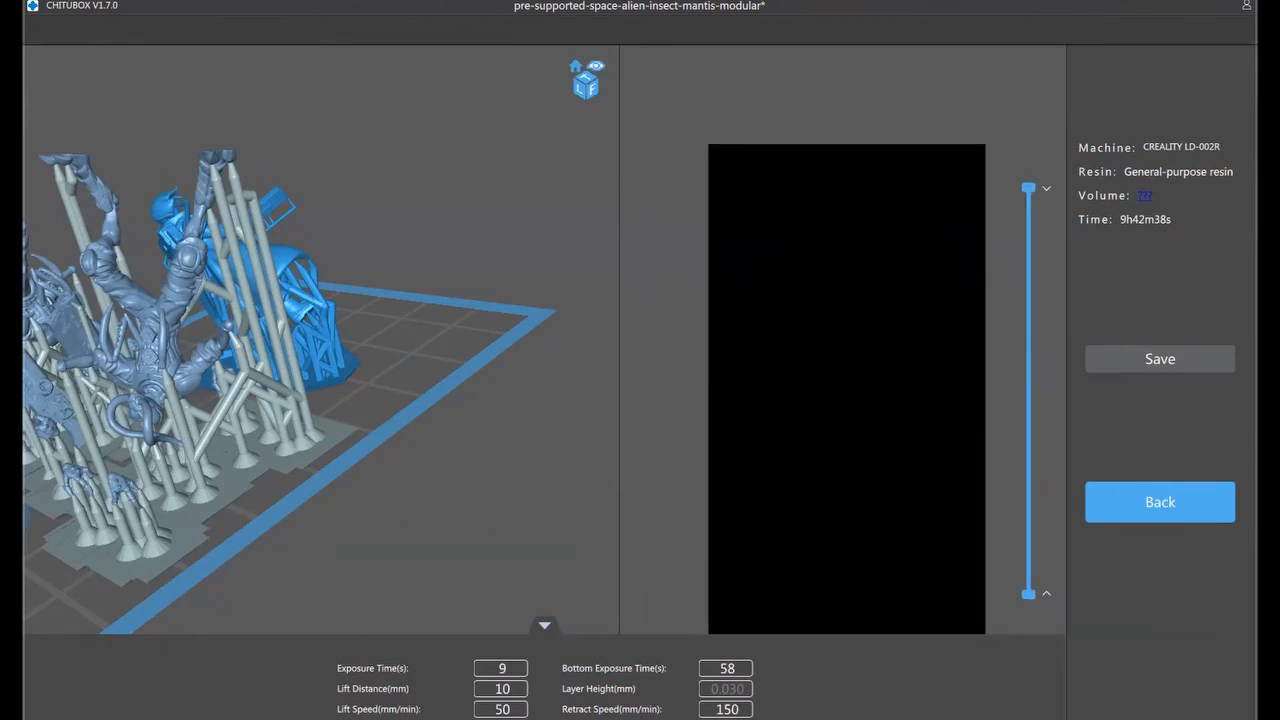
left_click_drag(900, 426, 891, 352)
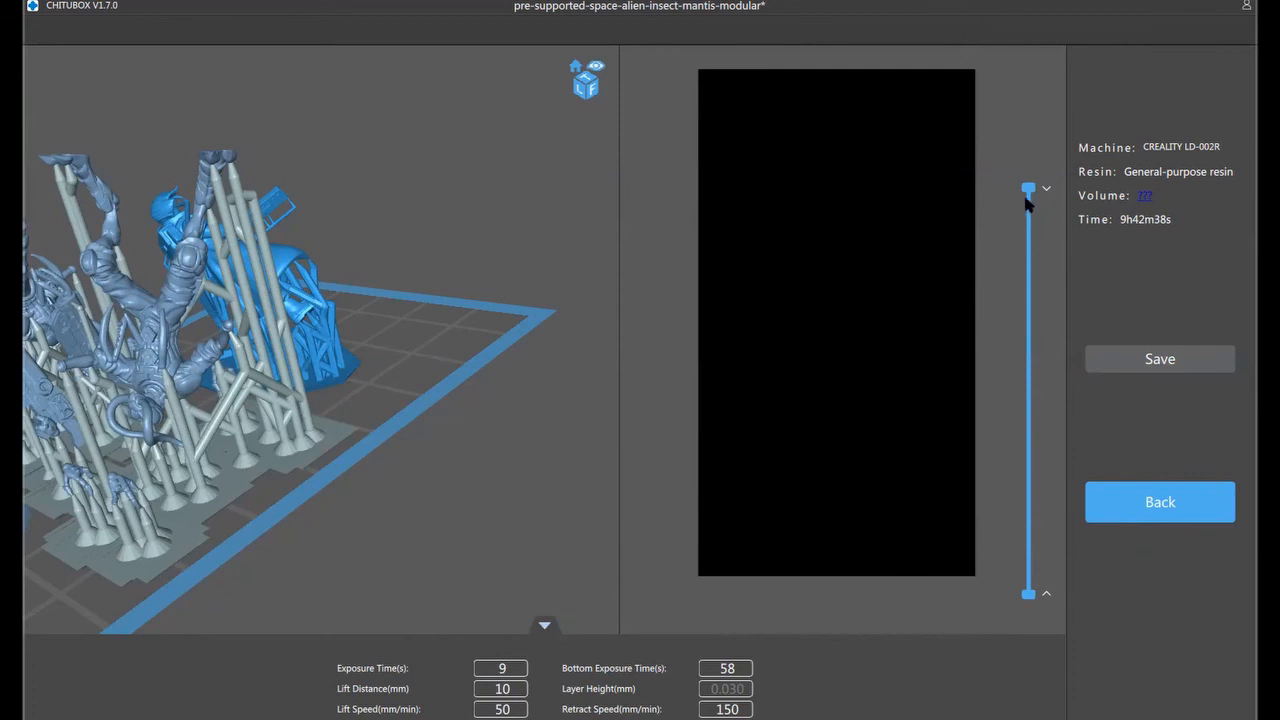
Inspect the sliced cross-sections from the upper part of the models down to the rafts, and play the layers upward through the support bases
left_click_drag(1030, 193, 1030, 343)
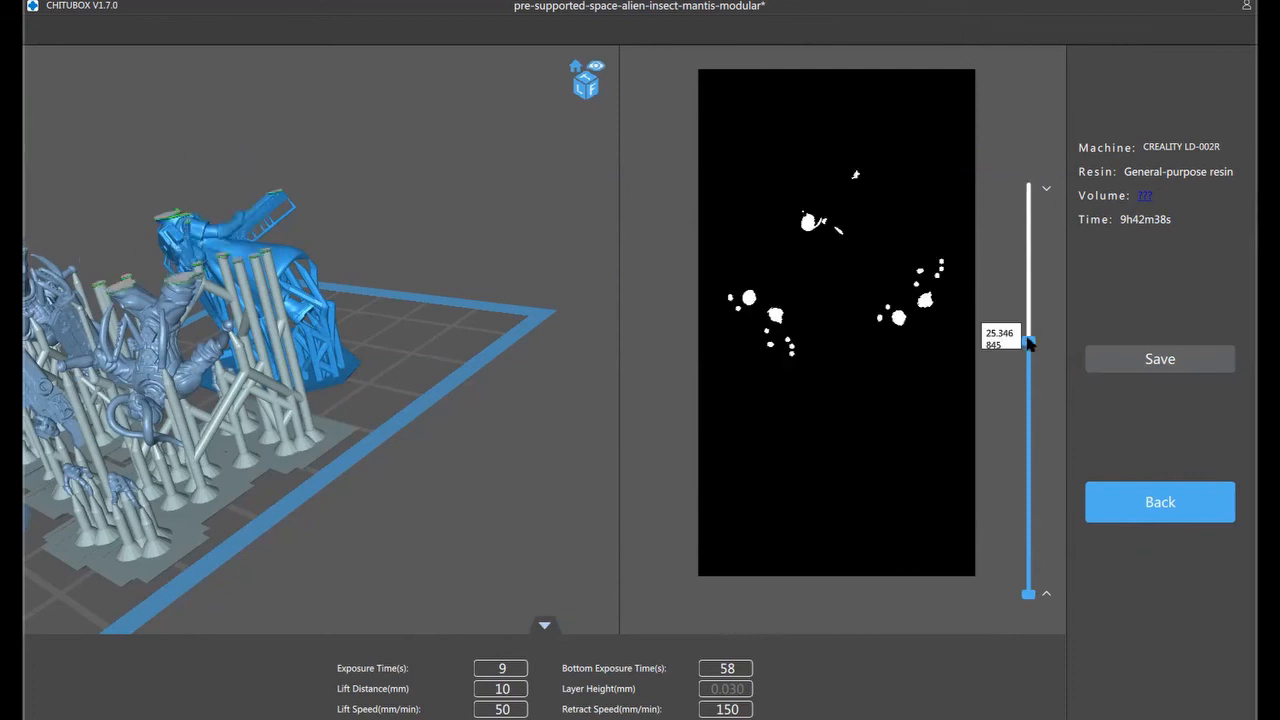
left_click(1029, 590)
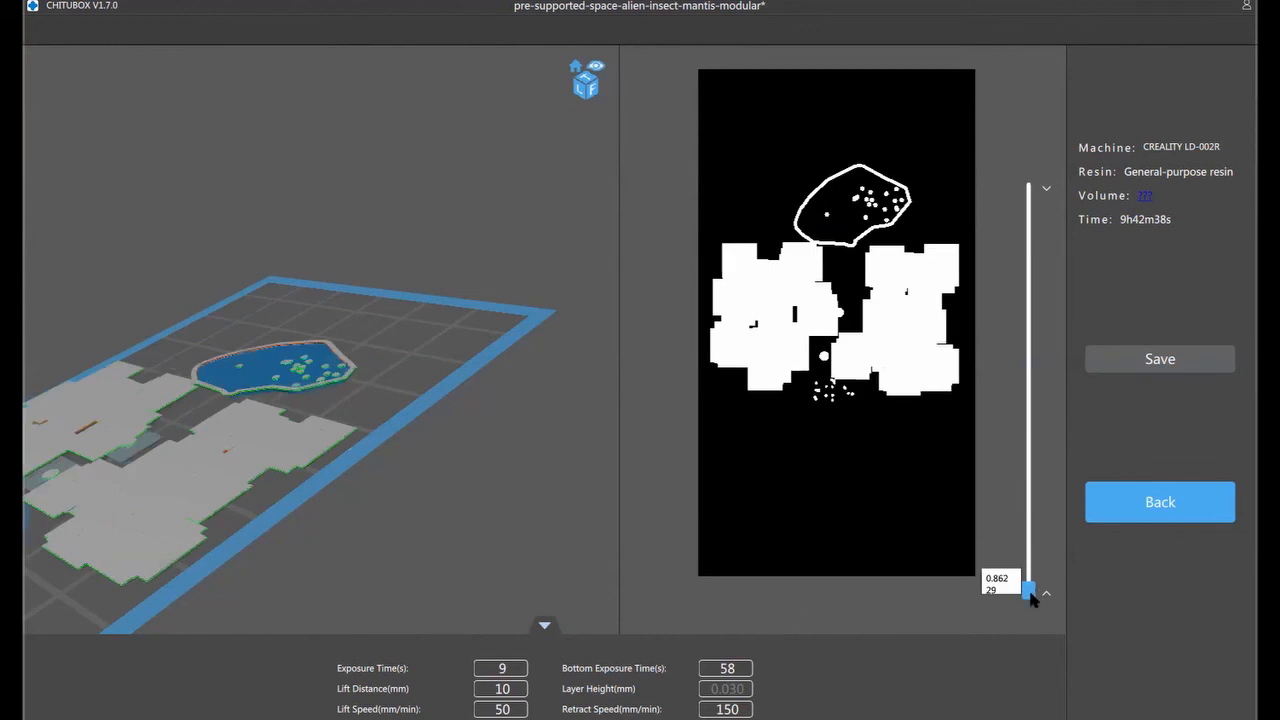
left_click(1046, 556)
left_click(1046, 556)
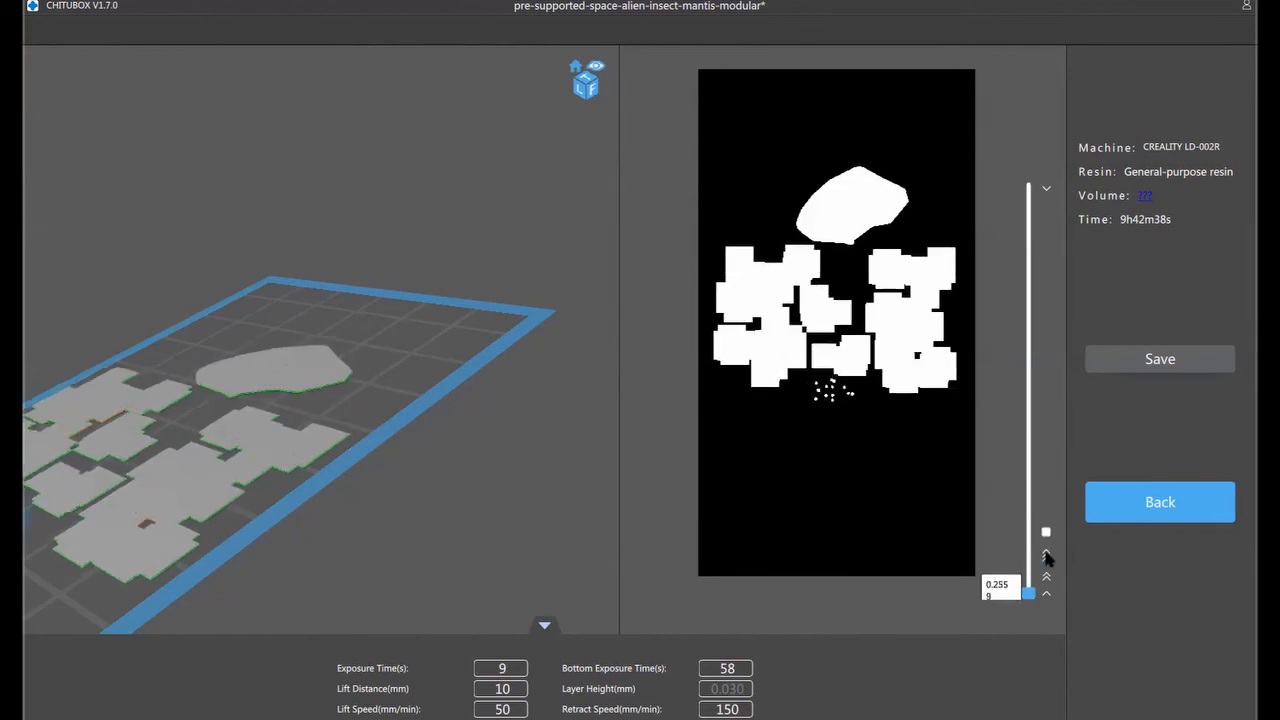
left_click(1046, 556)
left_click(1046, 556)
left_click(1046, 556)
left_click(1046, 556)
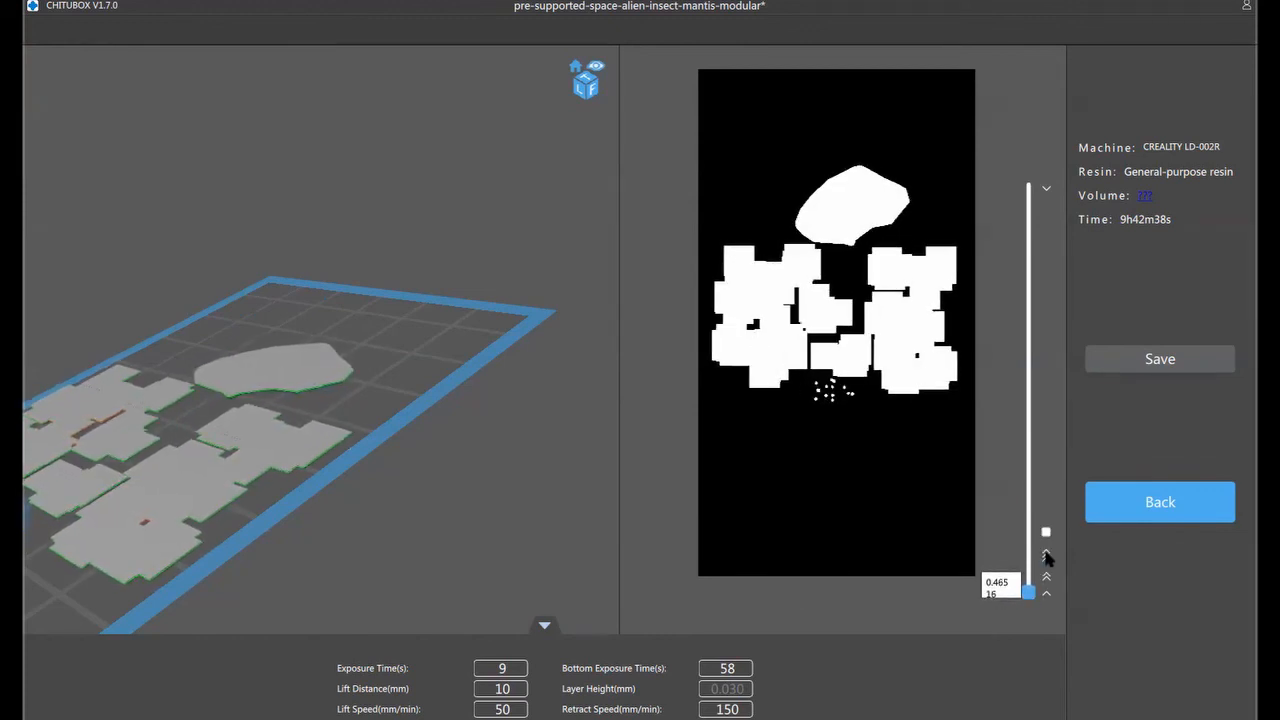
left_click(1046, 556)
left_click(1046, 556)
left_click(1046, 556)
left_click(1046, 556)
left_click(1046, 556)
left_click(1046, 556)
left_click(1046, 556)
left_click(1046, 556)
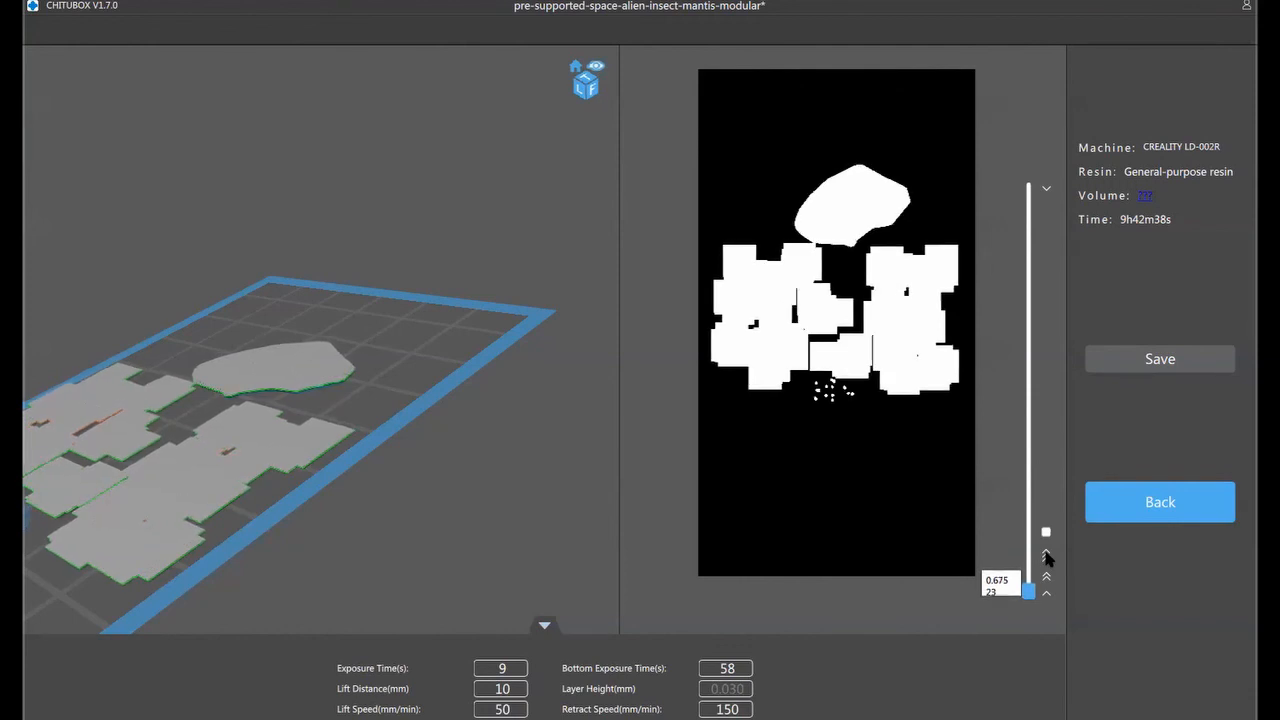
left_click(1046, 556)
left_click(1046, 556)
left_click(1046, 556)
left_click(1046, 556)
left_click(1046, 556)
left_click(1046, 556)
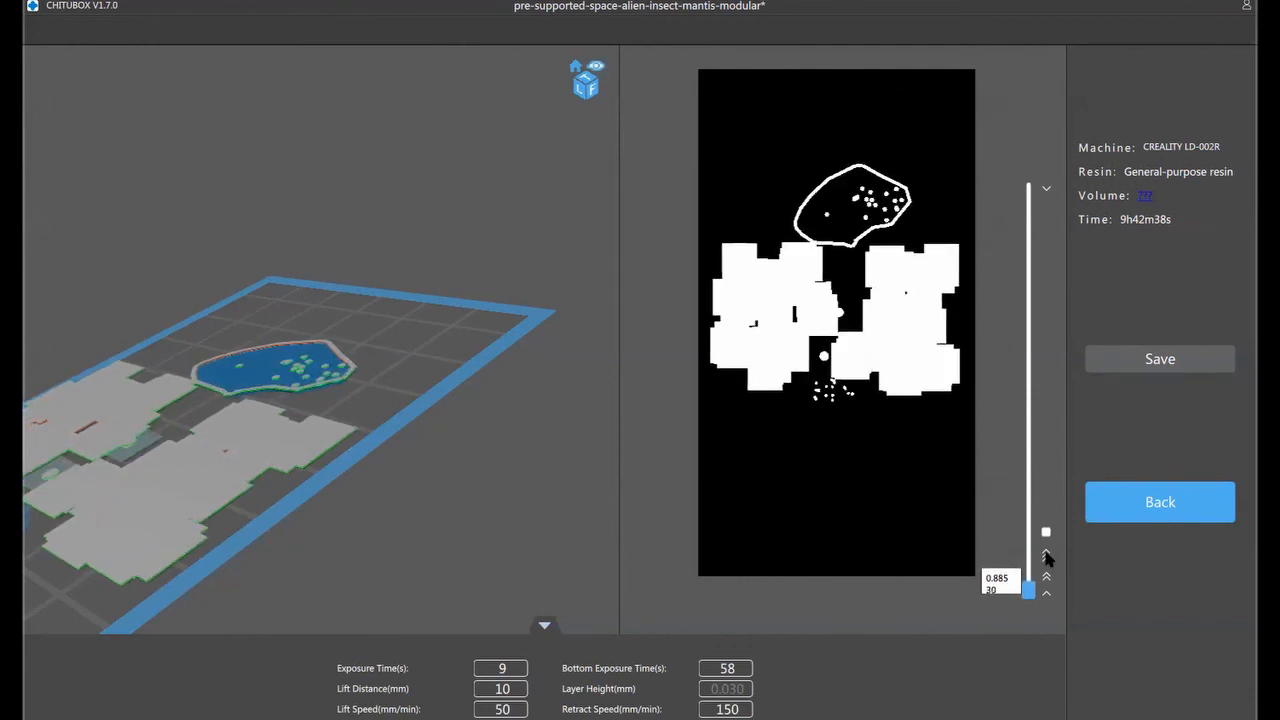
left_click(1046, 556)
left_click(1046, 556)
left_click(1046, 556)
left_click(1046, 556)
left_click(1046, 556)
left_click(1046, 556)
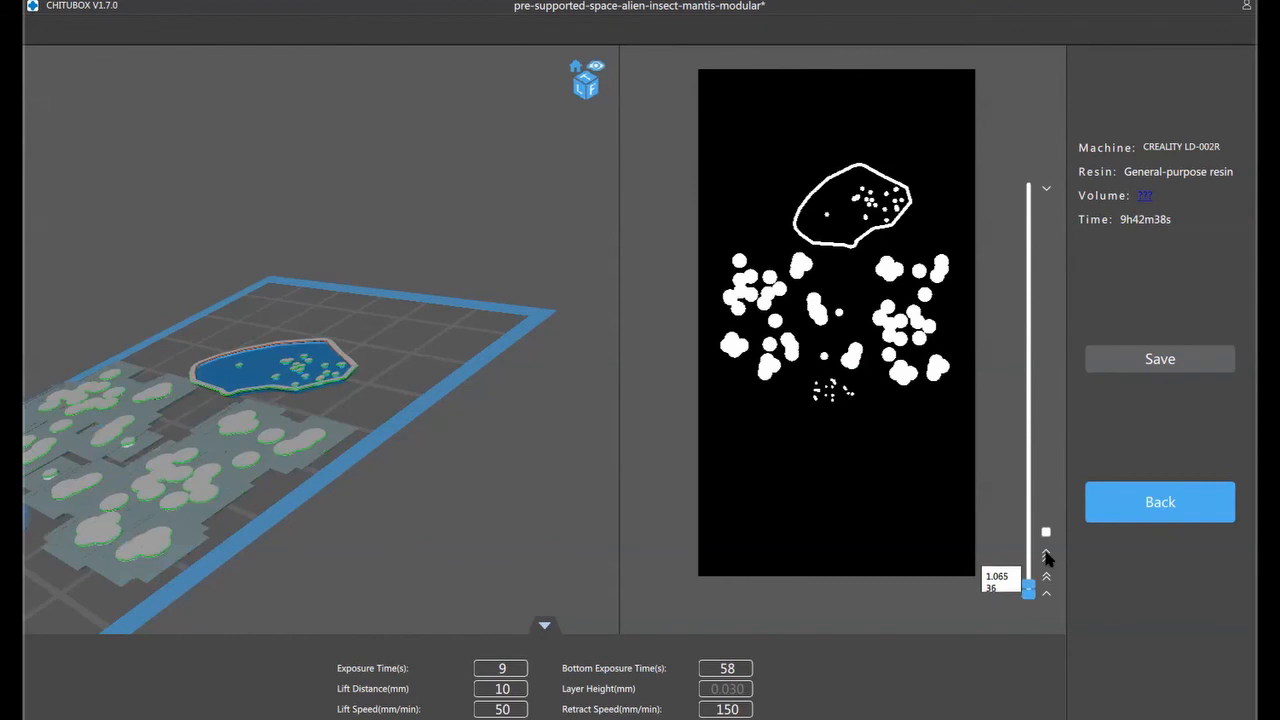
left_click(1046, 556)
left_click(1046, 556)
left_click(1046, 556)
left_click(1046, 556)
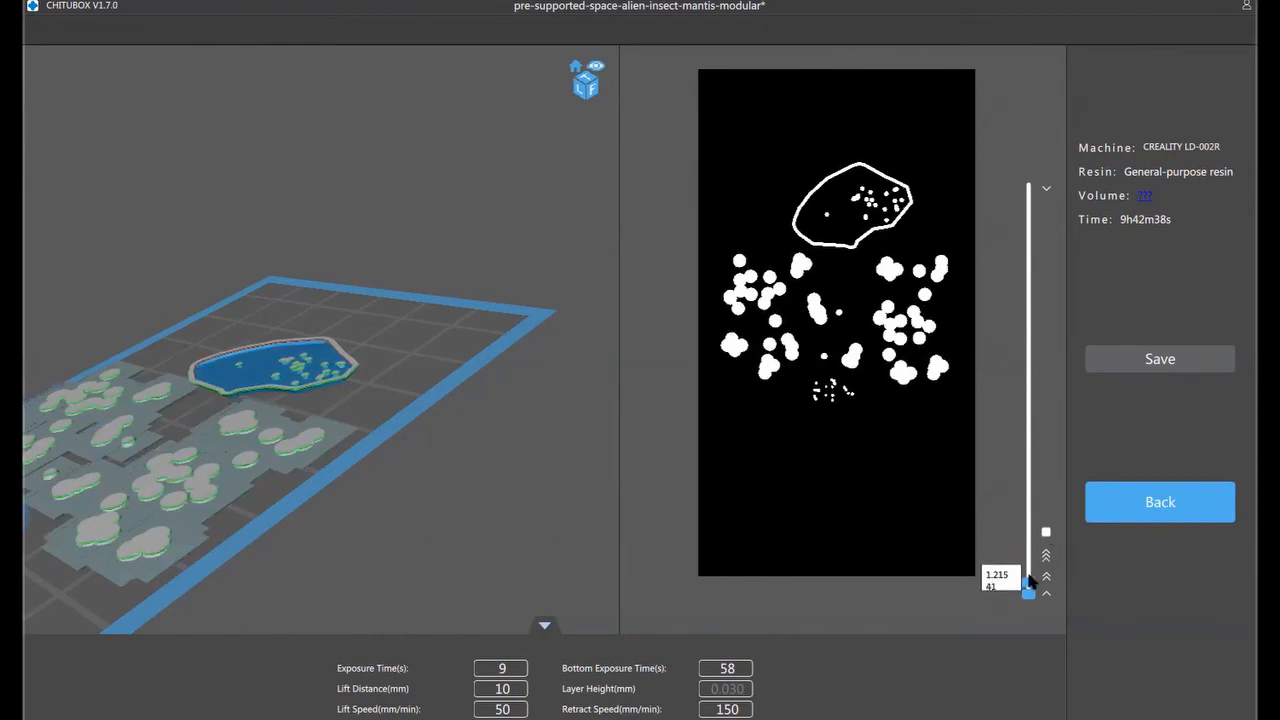
Check the layers where the supports rise from the rafts, and return to the lowest layers to replay the first ones briefly
left_click_drag(1031, 582, 1034, 580)
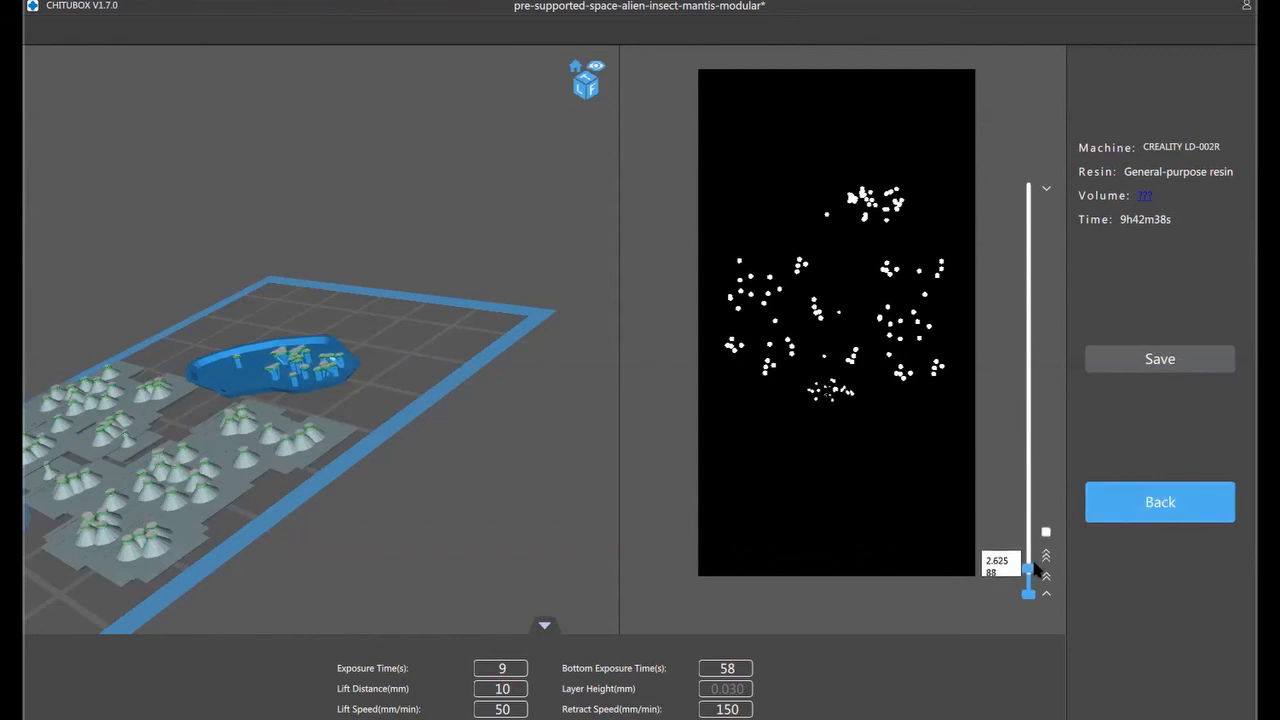
left_click_drag(1029, 569, 1031, 600)
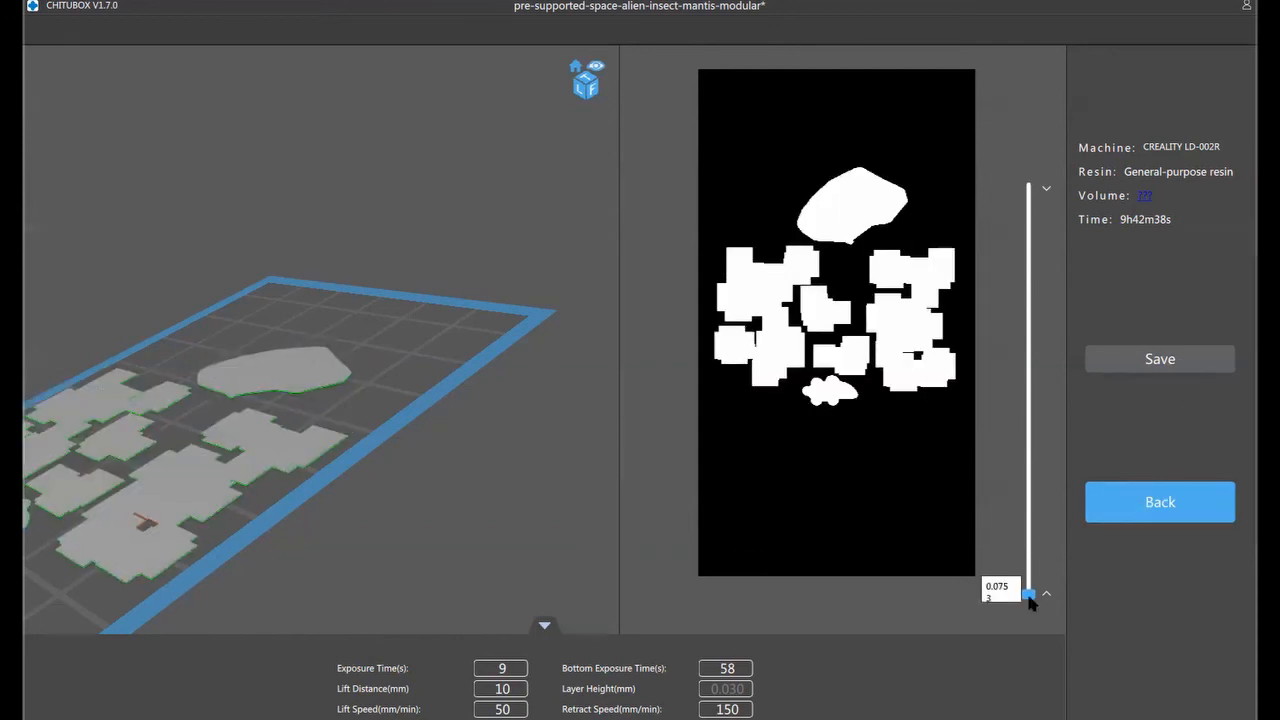
left_click(1048, 531)
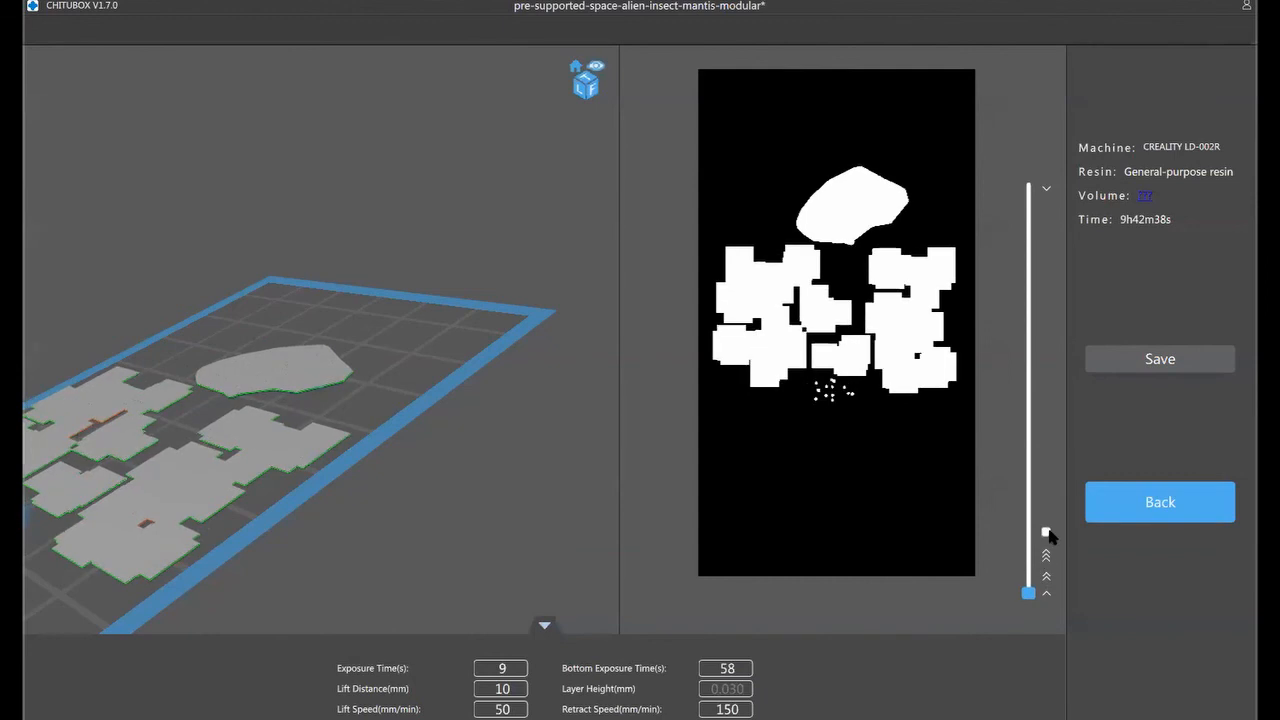
Save the sliced plate to the NO NAME drive as Aliens.ctb
left_click(1140, 350)
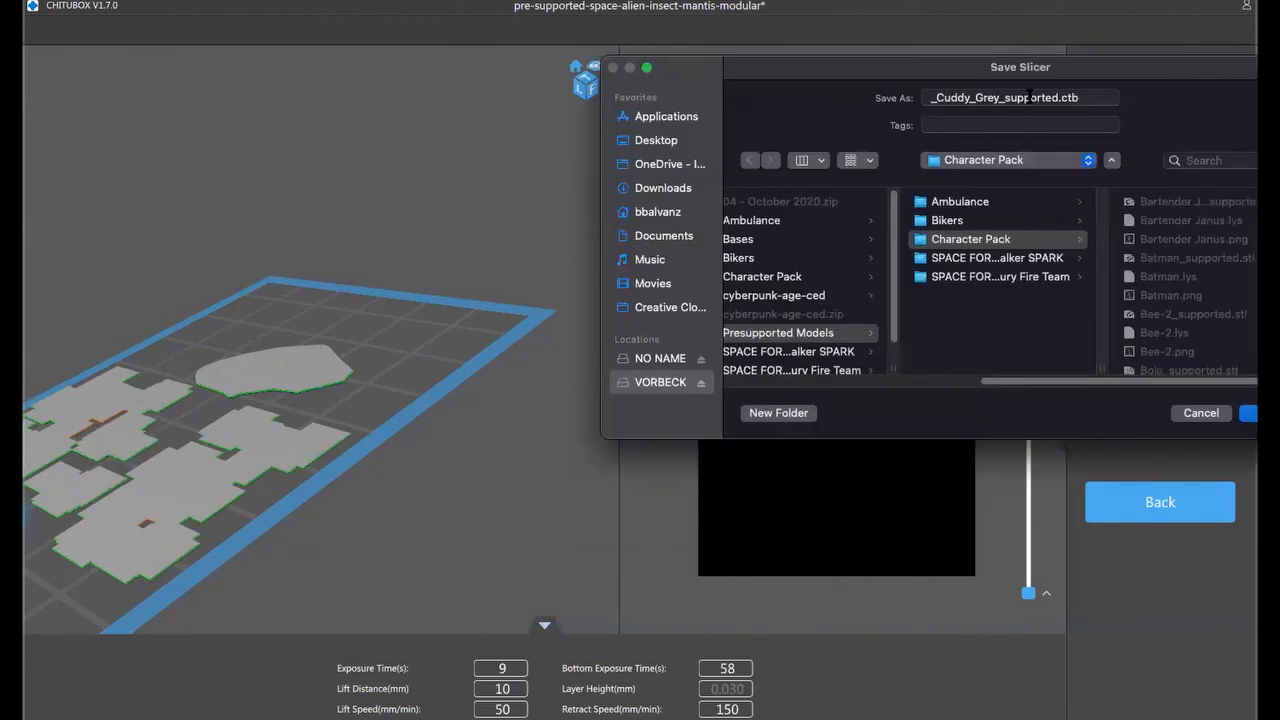
left_click(655, 143)
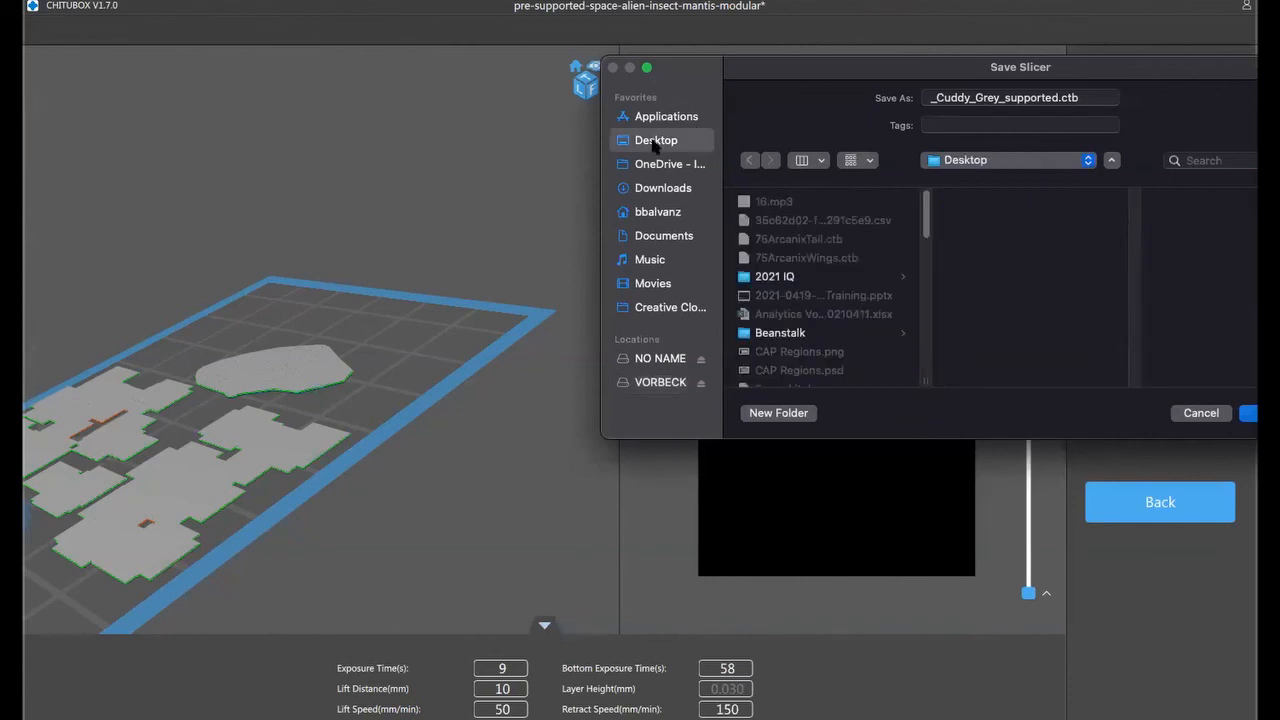
left_click(660, 358)
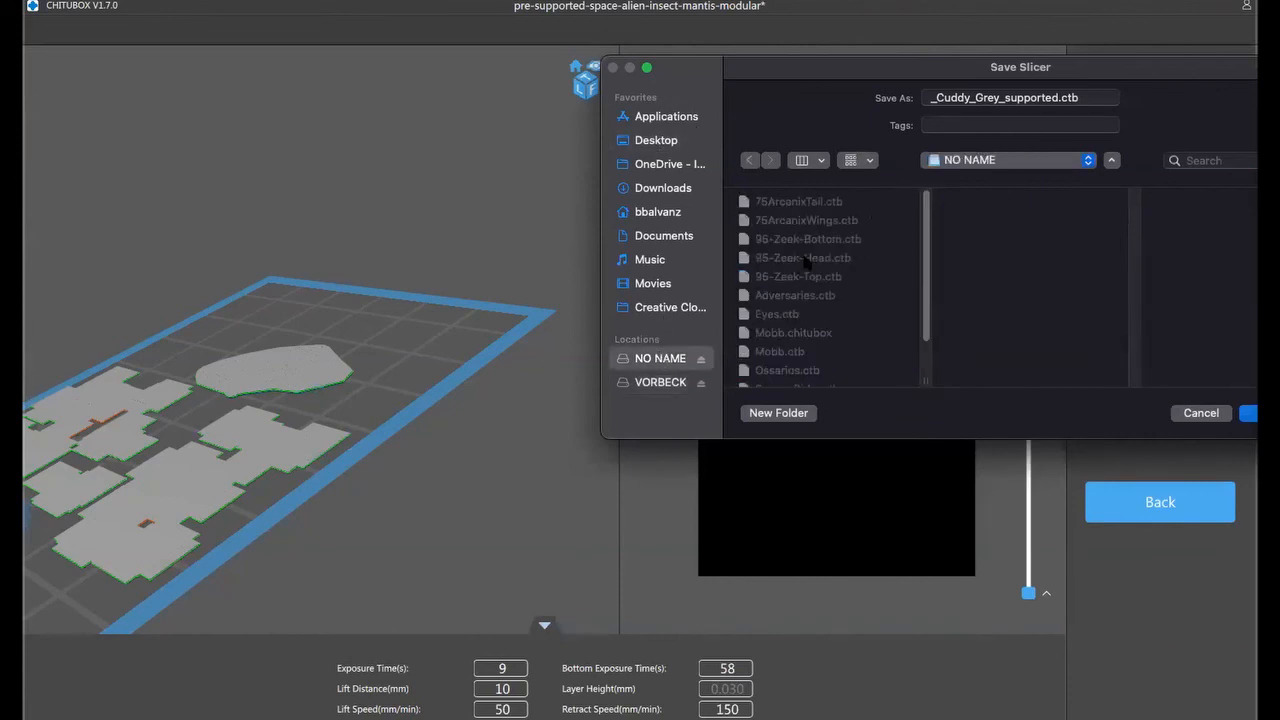
scroll(806, 262, "down", 3)
scroll(806, 262, "up", 3)
left_click_drag(1116, 66, 797, 106)
type("Aliens")
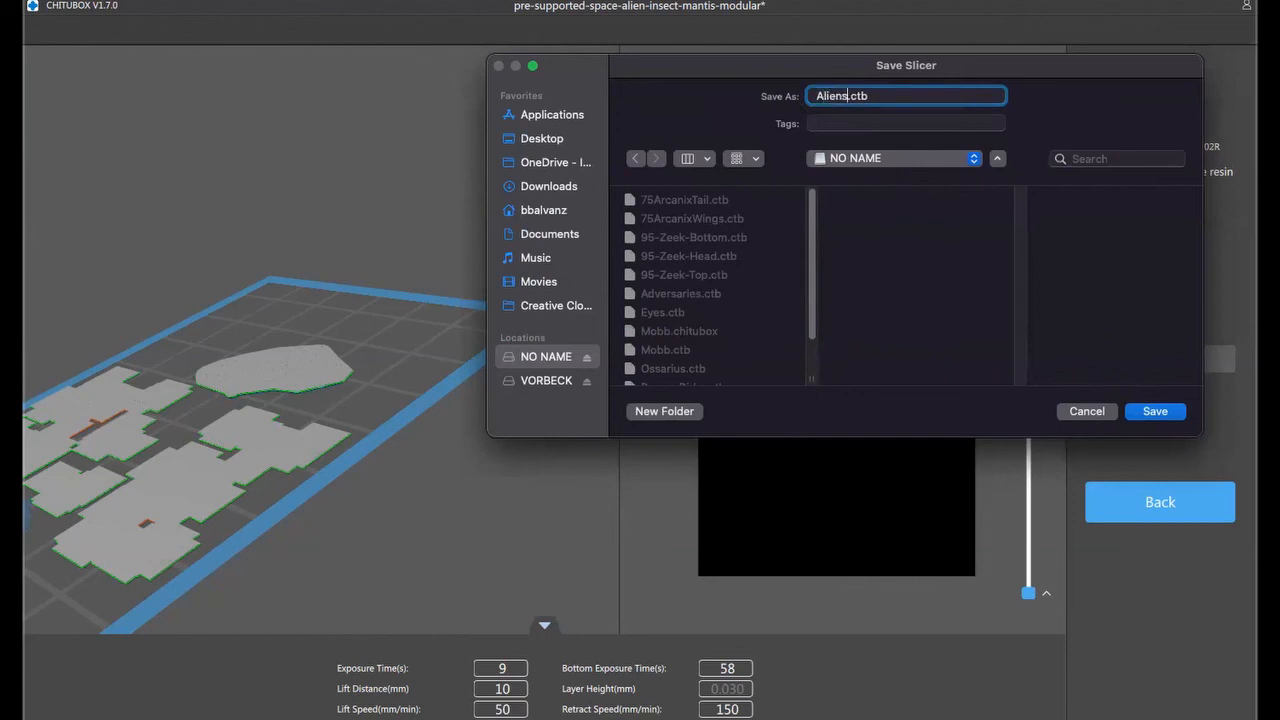
left_click(1153, 411)
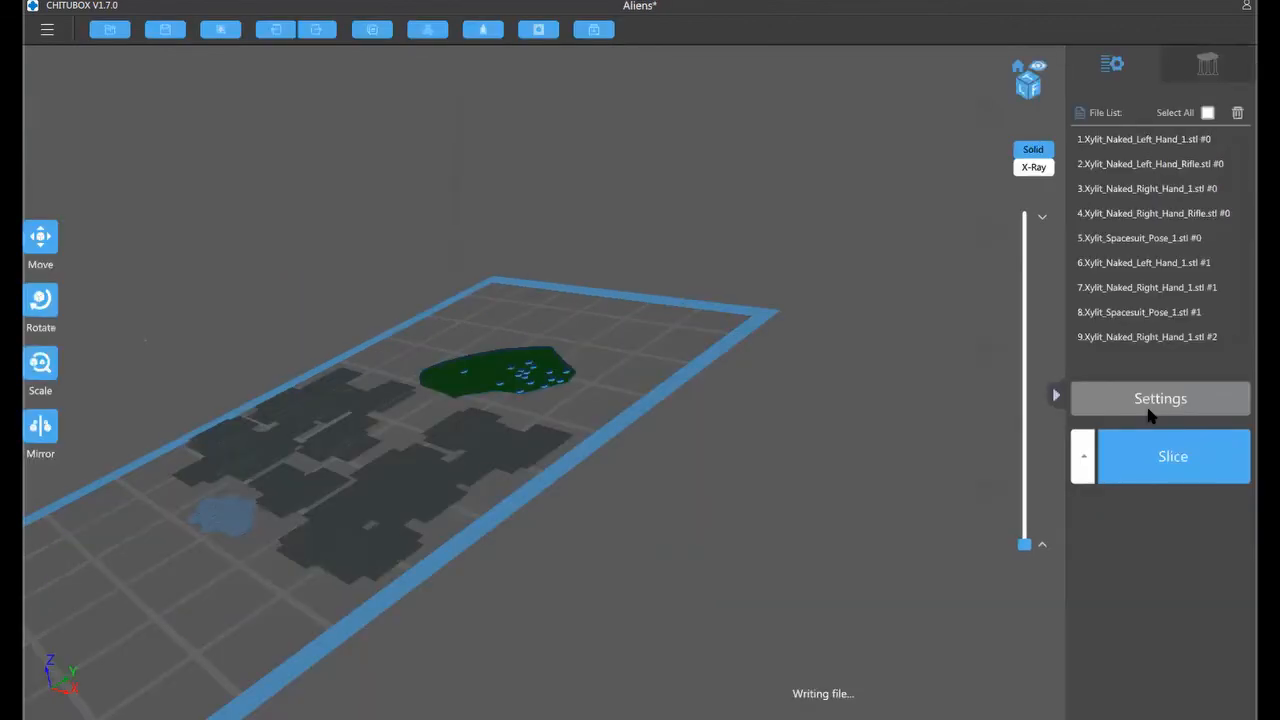